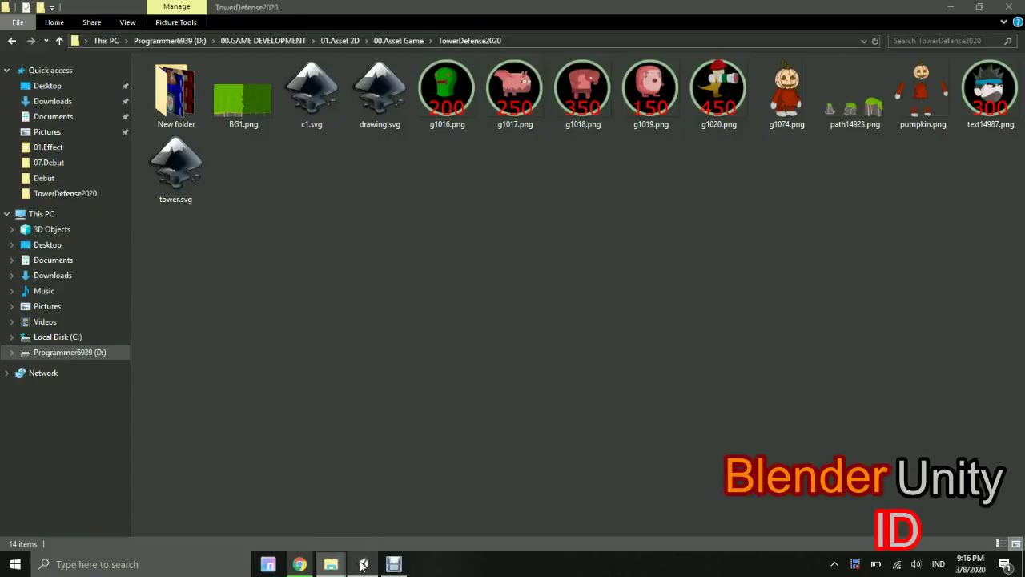
Import pumpkin.png from the TowerDefense2020 folder into the project's Scenes folder
{"action": "left_click", "coordinate": [363, 564]}
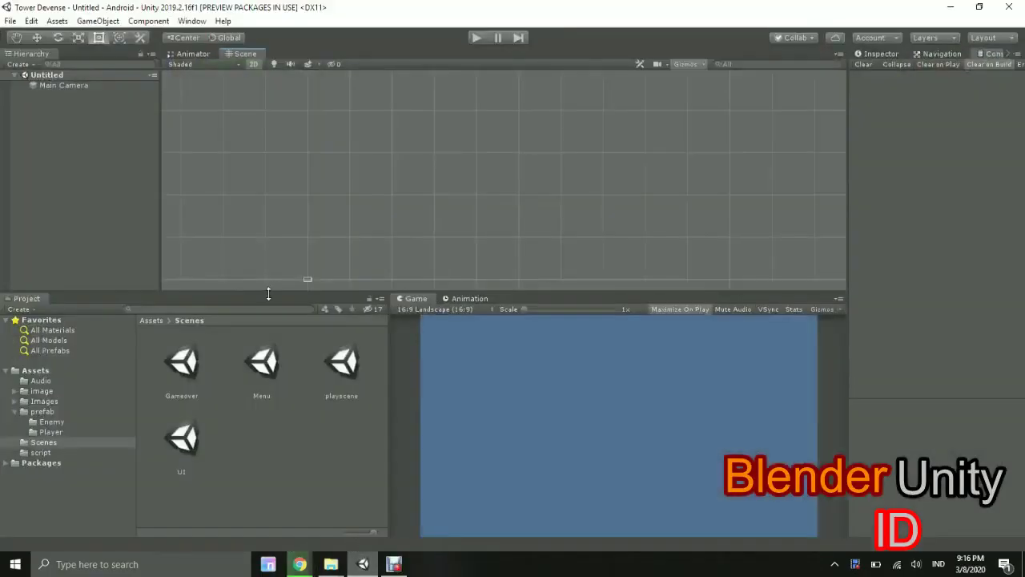
{"action": "left_click", "coordinate": [338, 564]}
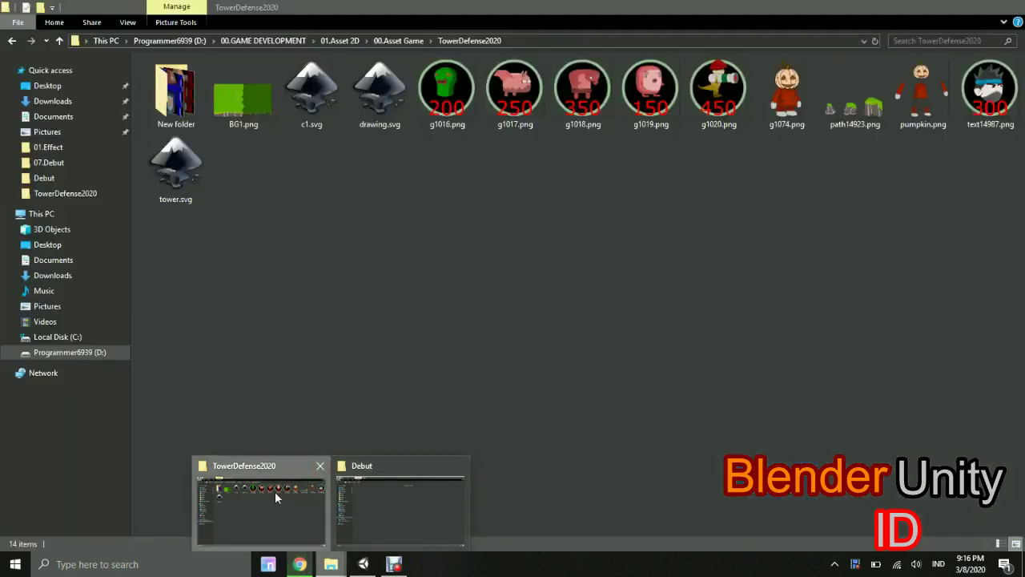
{"action": "left_click", "coordinate": [274, 491]}
{"action": "mouse_move", "coordinate": [928, 96]}
{"action": "left_mouse_down"}
{"action": "mouse_move", "coordinate": [339, 491]}
{"action": "mouse_move", "coordinate": [278, 455]}
{"action": "left_mouse_up"}
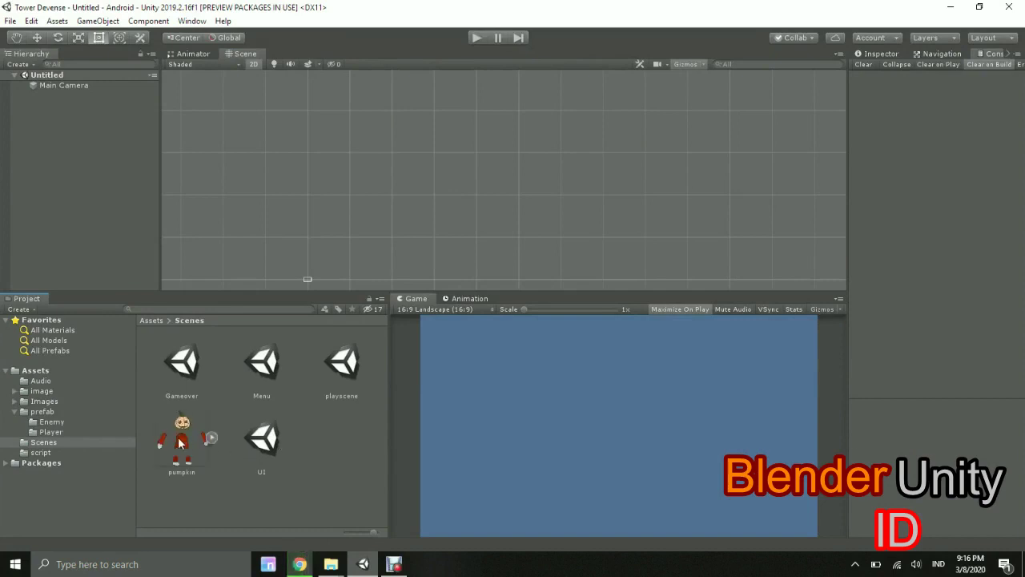
Set the pumpkin image's Sprite Mode to Multiple and open it in the Sprite Editor
{"action": "left_click", "coordinate": [180, 442]}
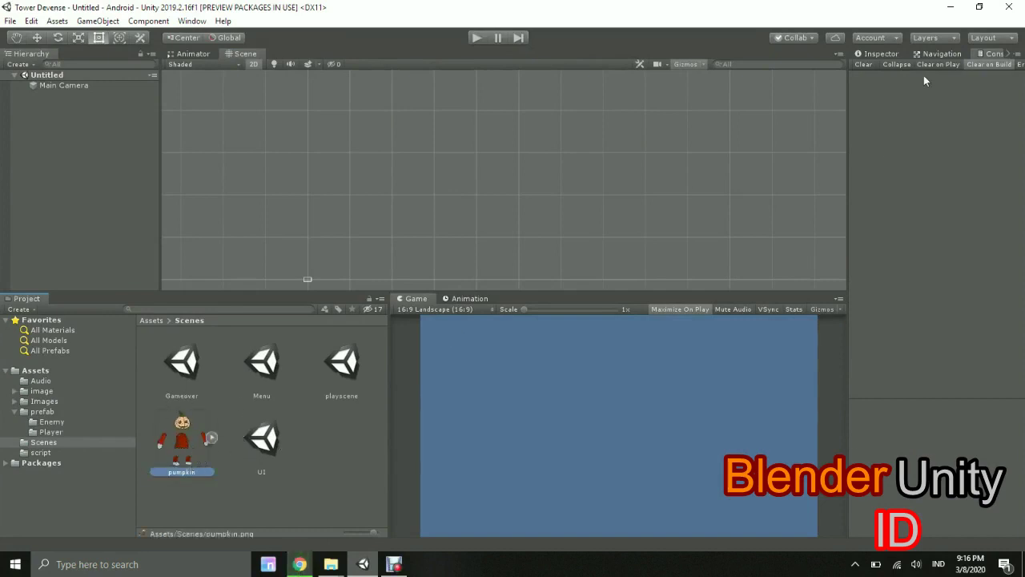
{"action": "left_click", "coordinate": [885, 54]}
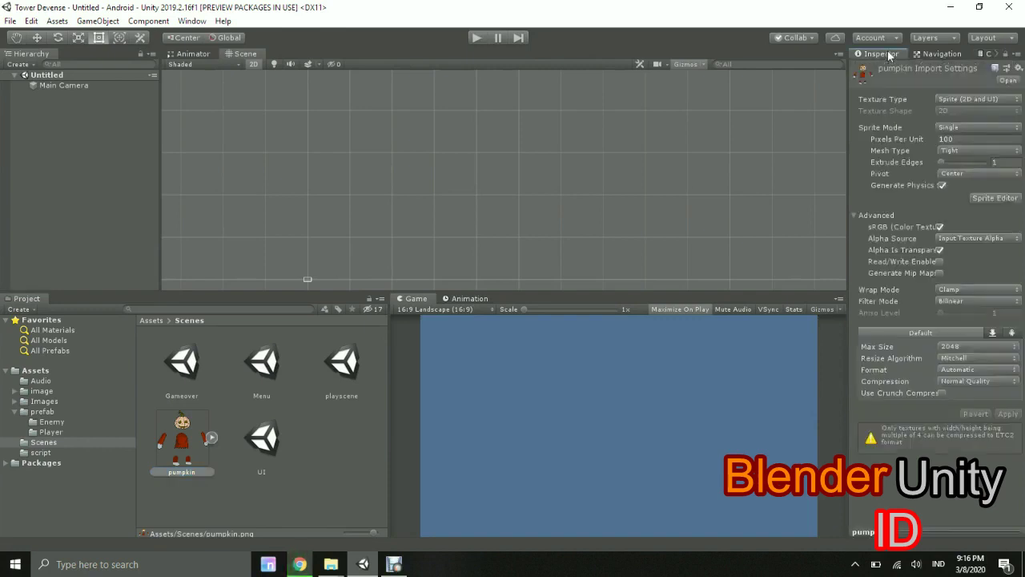
{"action": "left_click", "coordinate": [967, 128]}
{"action": "left_click", "coordinate": [978, 157]}
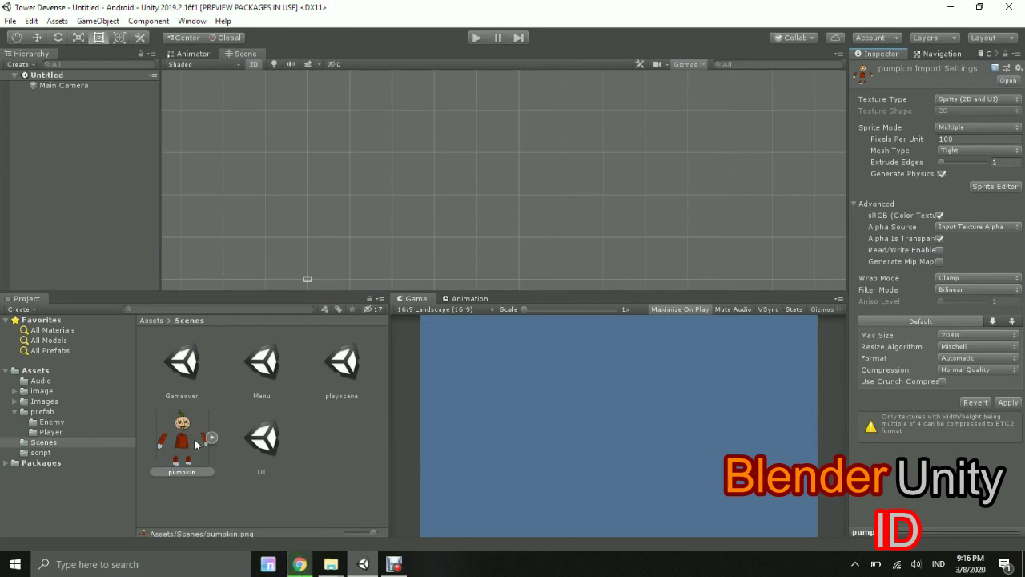
{"action": "left_click", "coordinate": [1006, 186]}
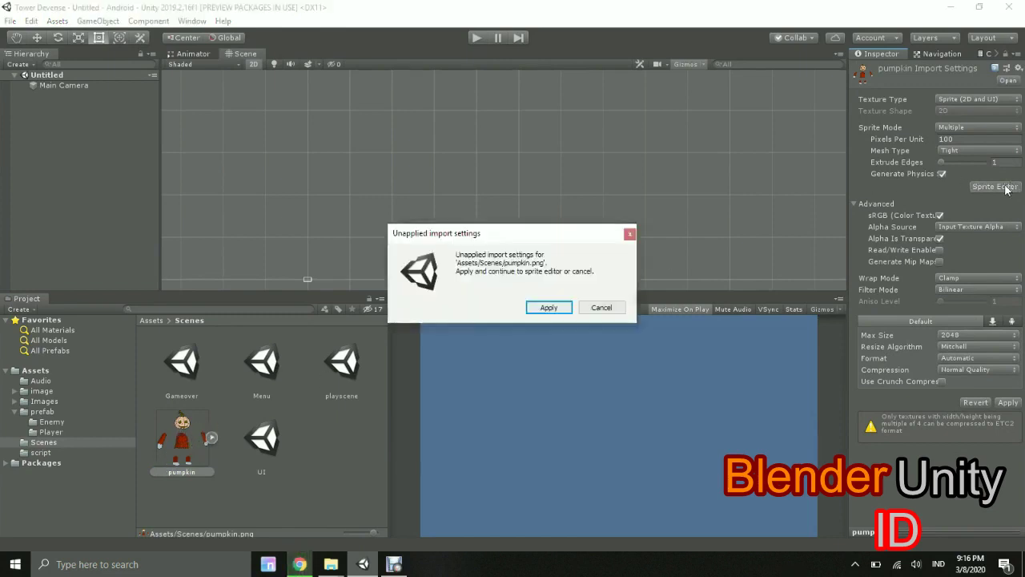
Apply the import settings and auto-slice the sheet into head, arm, body and leg sprites, selecting the head
{"action": "left_click", "coordinate": [558, 308]}
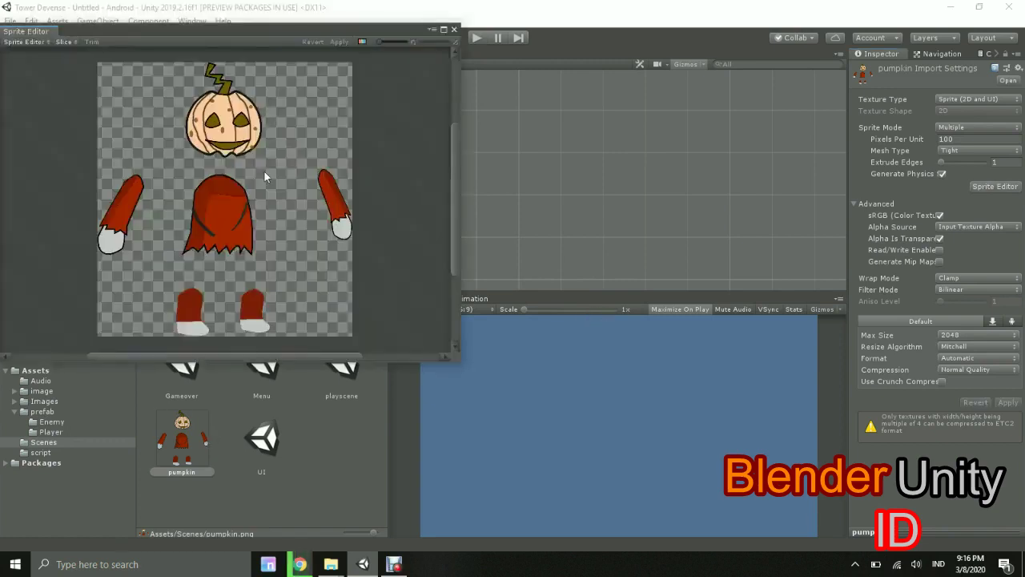
{"action": "left_click", "coordinate": [64, 42]}
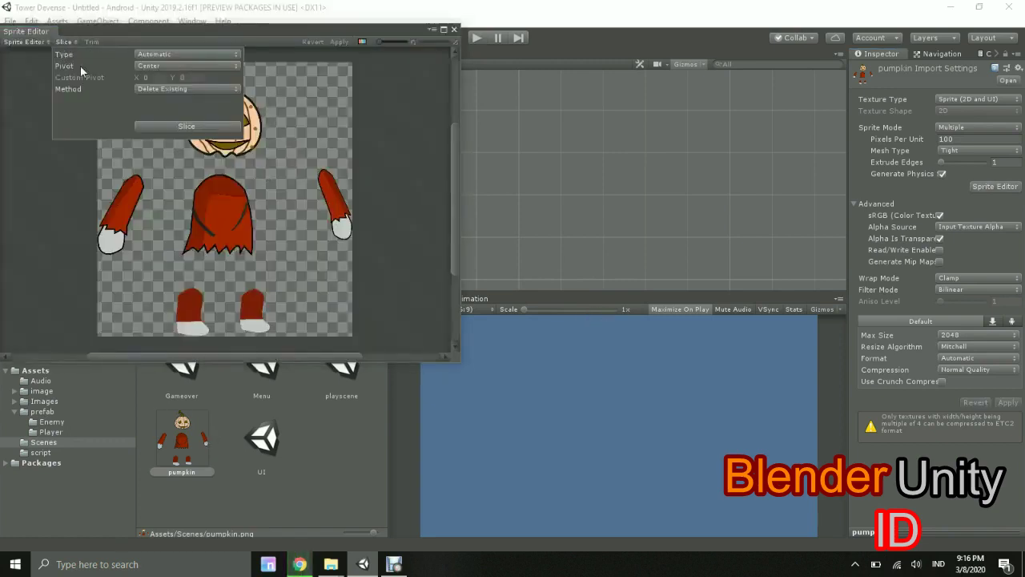
{"action": "left_click", "coordinate": [205, 129]}
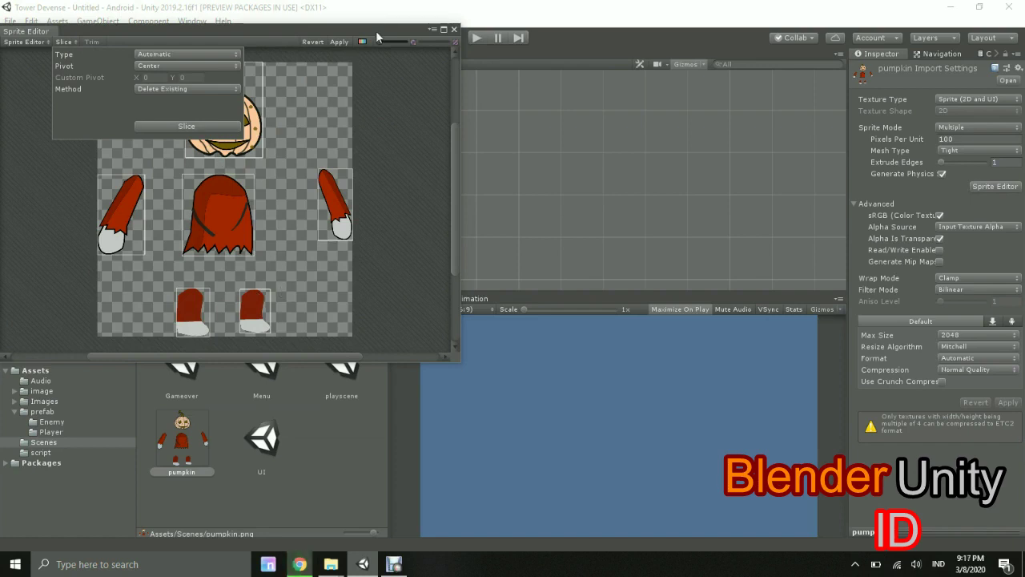
{"action": "left_click", "coordinate": [186, 160]}
{"action": "left_click", "coordinate": [192, 152]}
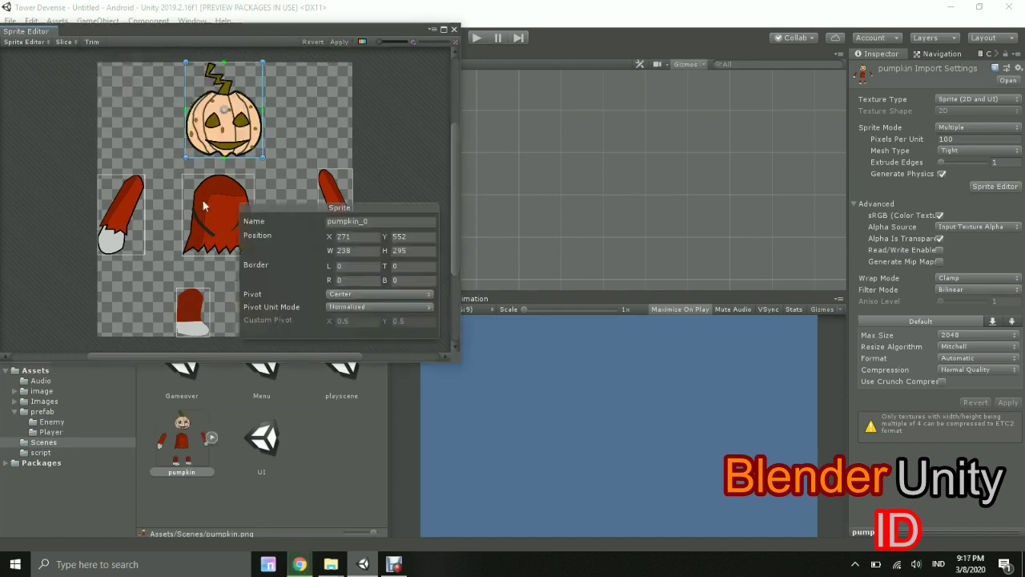
Move the left arm's pivot up to the shoulder, then check the other arm and head sprites
{"action": "left_click", "coordinate": [132, 212]}
{"action": "left_click_drag", "start_coordinate": [121, 215], "coordinate": [135, 186]}
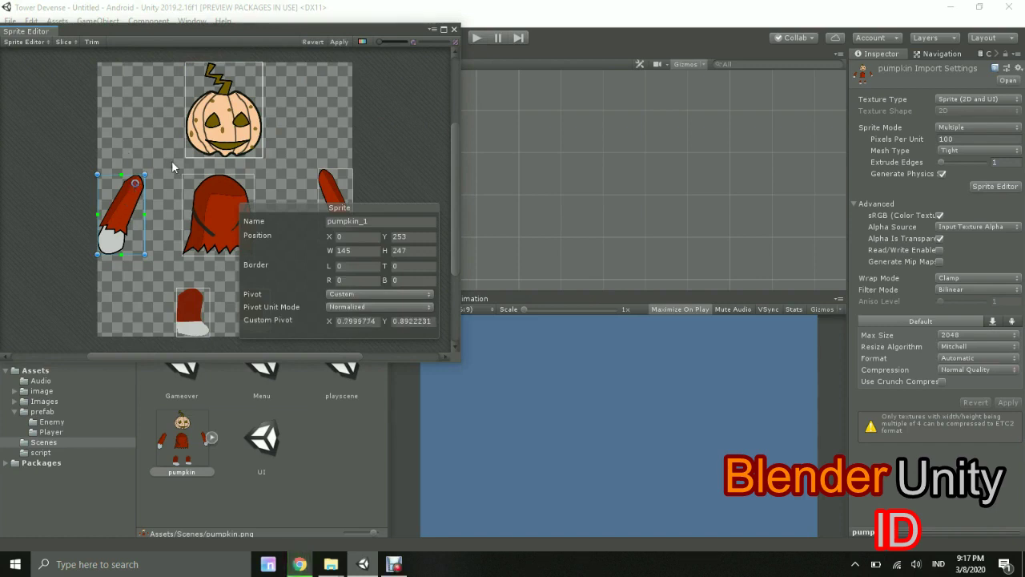
{"action": "left_click", "coordinate": [335, 184]}
{"action": "left_click", "coordinate": [360, 210]}
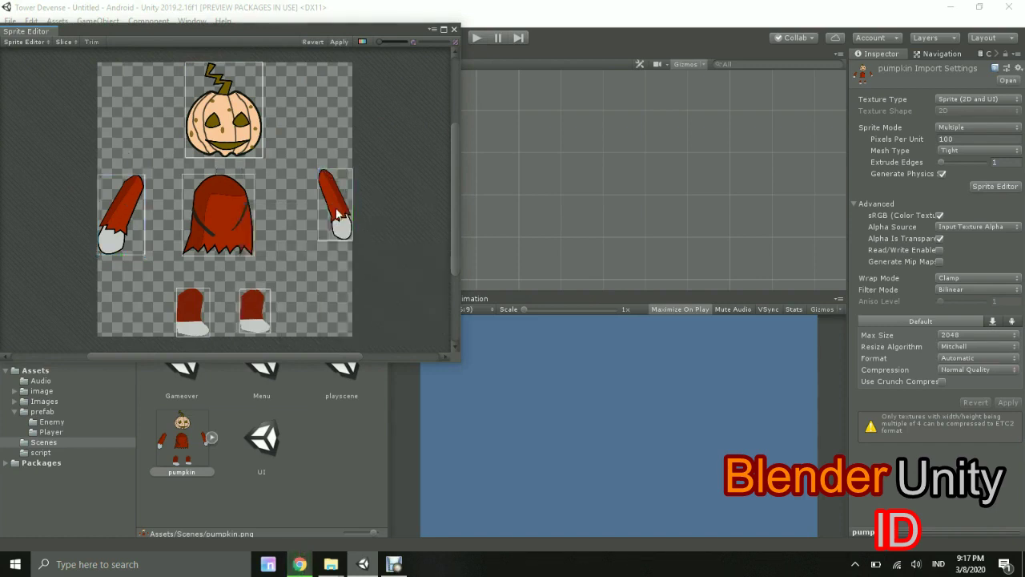
{"action": "left_click", "coordinate": [338, 208]}
{"action": "left_click", "coordinate": [138, 178]}
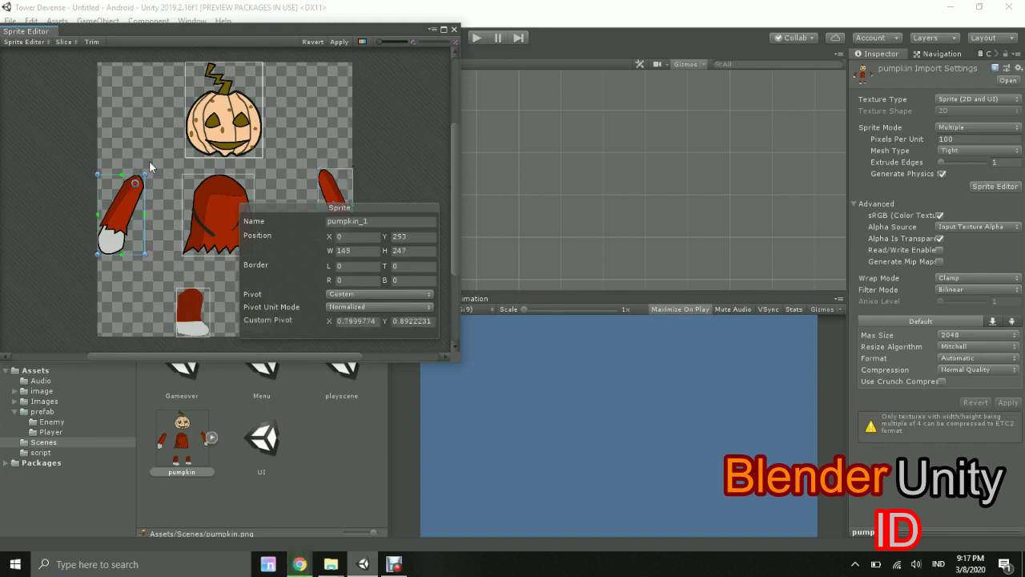
{"action": "left_click", "coordinate": [214, 118]}
{"action": "left_click", "coordinate": [321, 212]}
{"action": "left_click", "coordinate": [224, 120]}
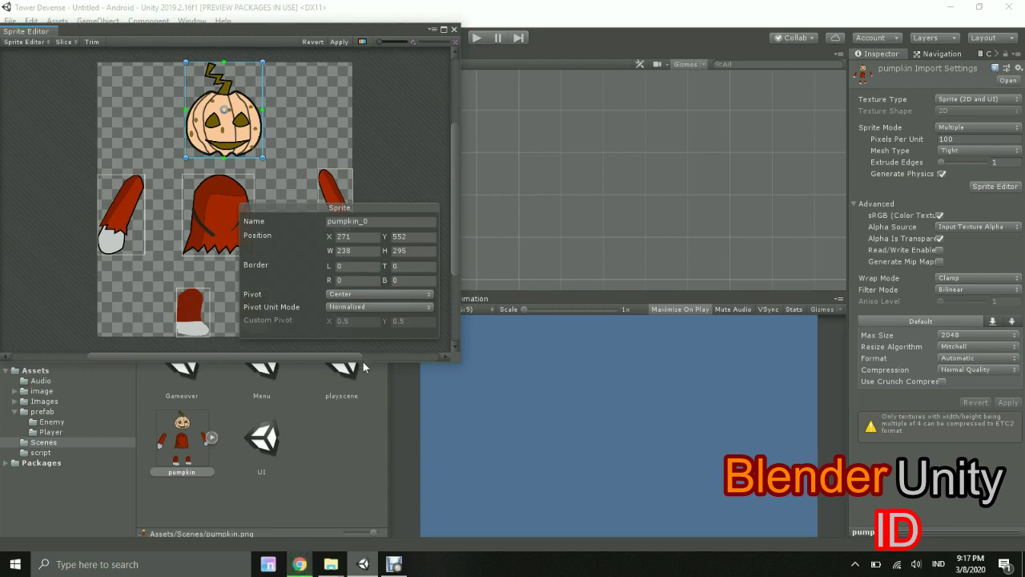
Place the head pivot at its base, the right arm's at the shoulder, and the left leg's at its top
{"action": "left_click_drag", "start_coordinate": [363, 361], "coordinate": [371, 481]}
{"action": "left_click", "coordinate": [129, 259]}
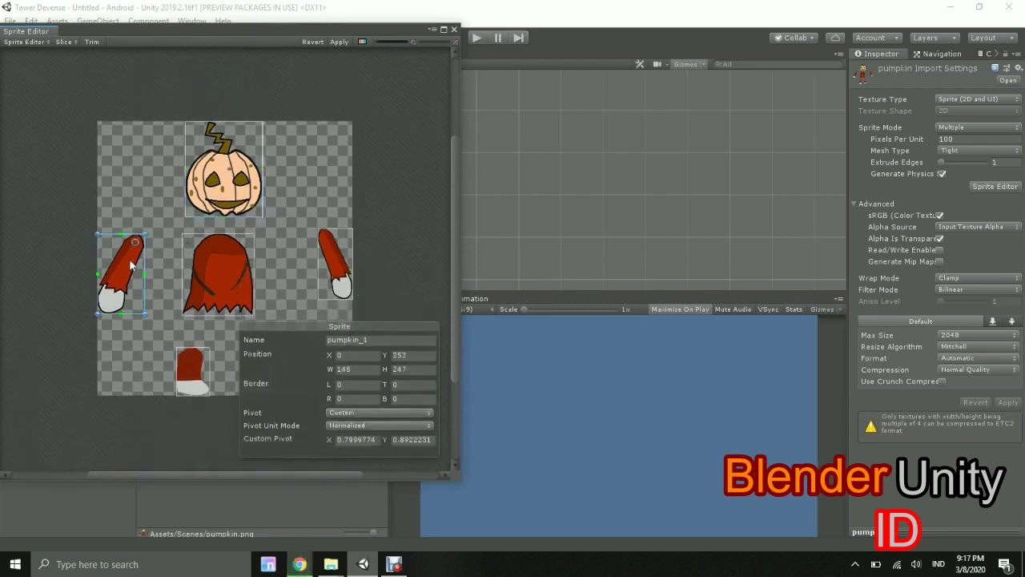
{"action": "left_click", "coordinate": [228, 186]}
{"action": "left_click_drag", "start_coordinate": [226, 172], "coordinate": [224, 214]}
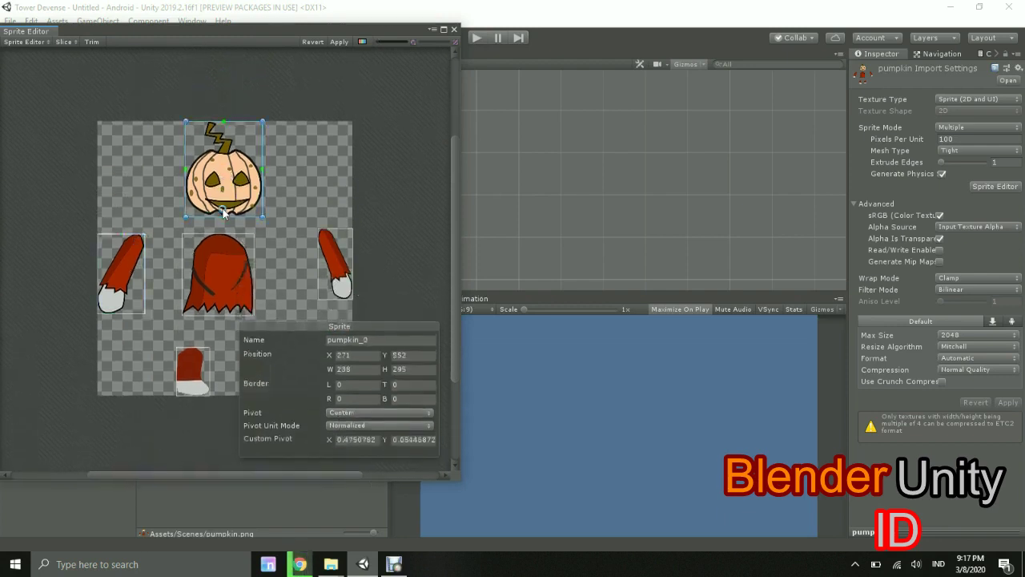
{"action": "left_click", "coordinate": [335, 266]}
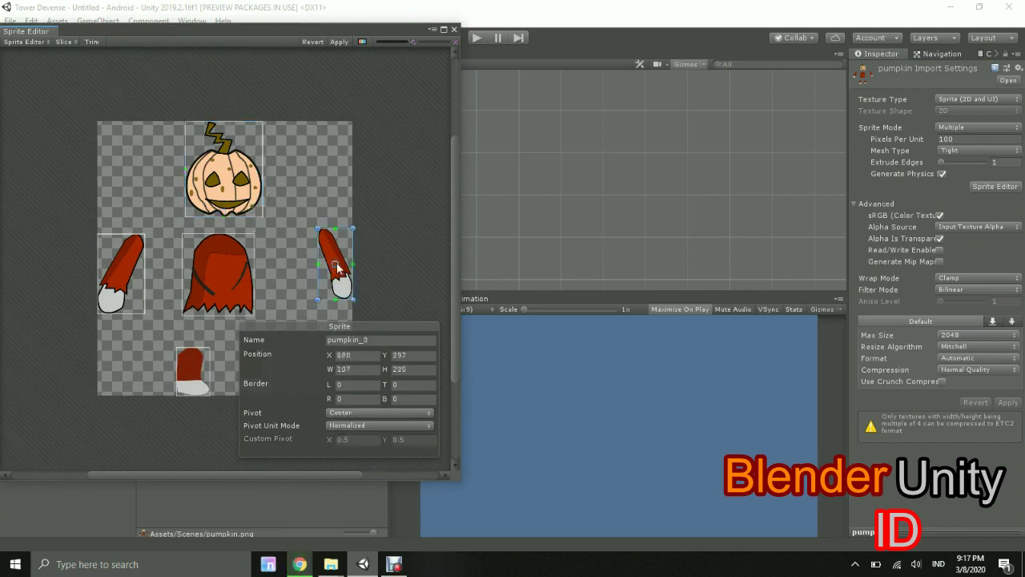
{"action": "left_click_drag", "start_coordinate": [335, 265], "coordinate": [324, 238]}
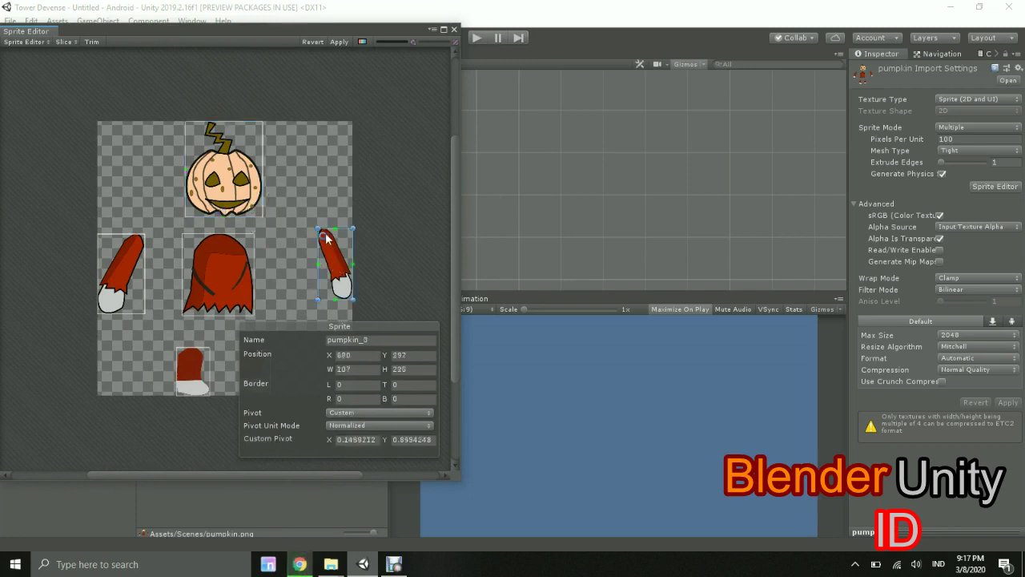
{"action": "left_click", "coordinate": [192, 375]}
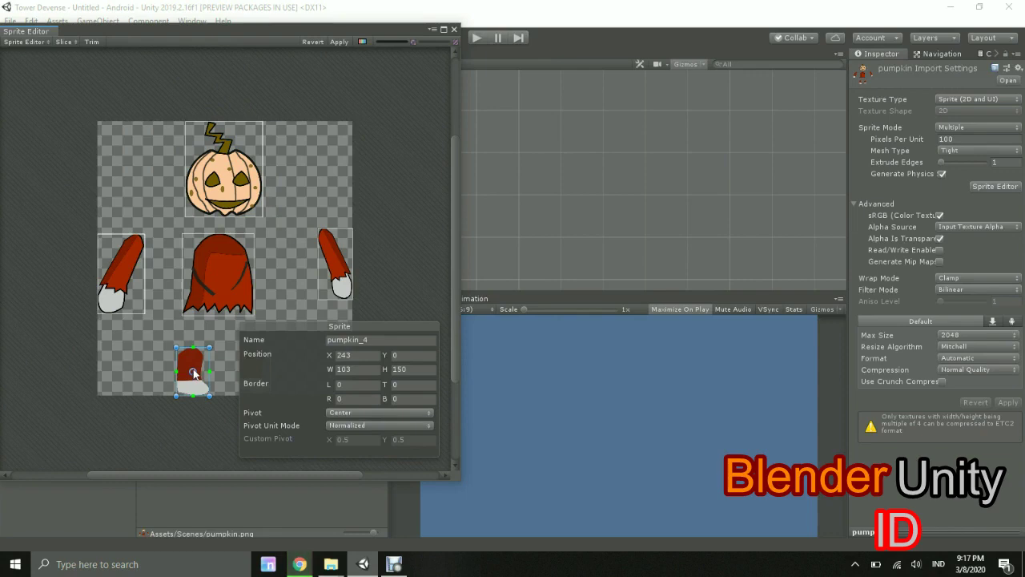
{"action": "left_click_drag", "start_coordinate": [193, 373], "coordinate": [199, 351]}
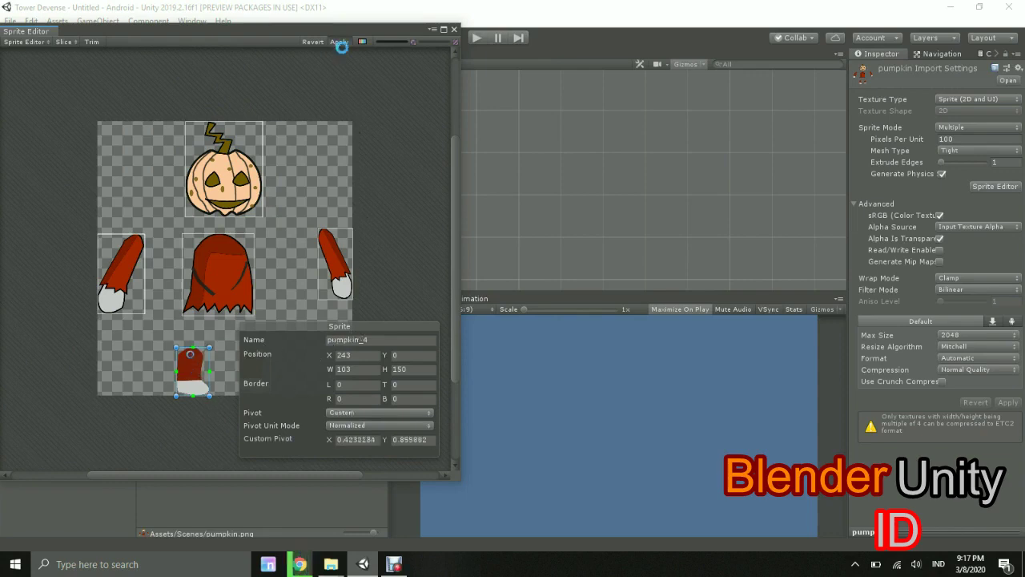
Move the right leg's pivot to its top, fine-tune both arm pivots, and apply the changes
{"action": "scroll", "coordinate": [336, 178], "scroll_direction": "up", "scroll_amount": 3}
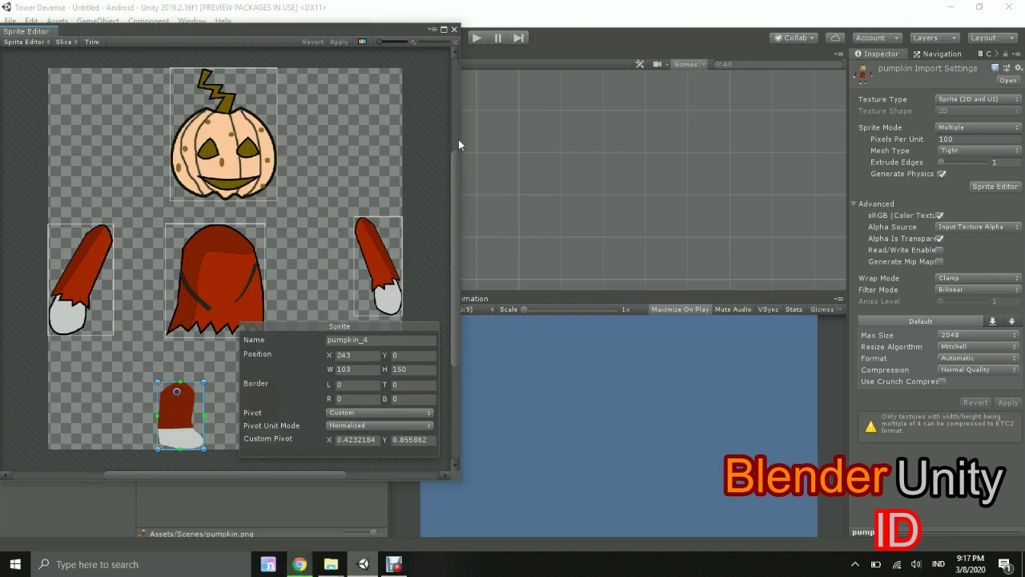
{"action": "left_click_drag", "start_coordinate": [459, 144], "coordinate": [779, 144]}
{"action": "left_click", "coordinate": [429, 416]}
{"action": "left_click_drag", "start_coordinate": [428, 413], "coordinate": [427, 388]}
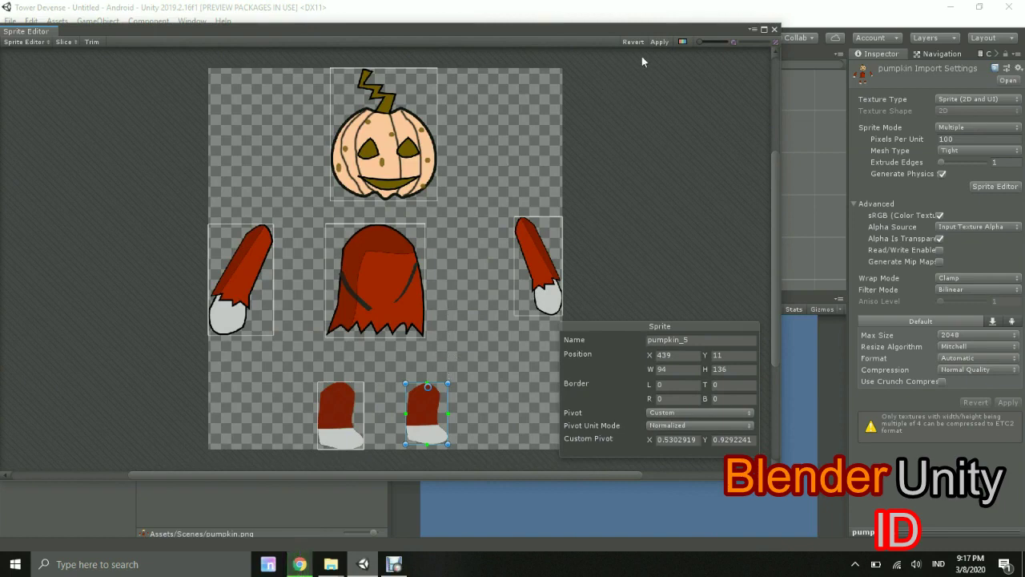
{"action": "left_click", "coordinate": [340, 192]}
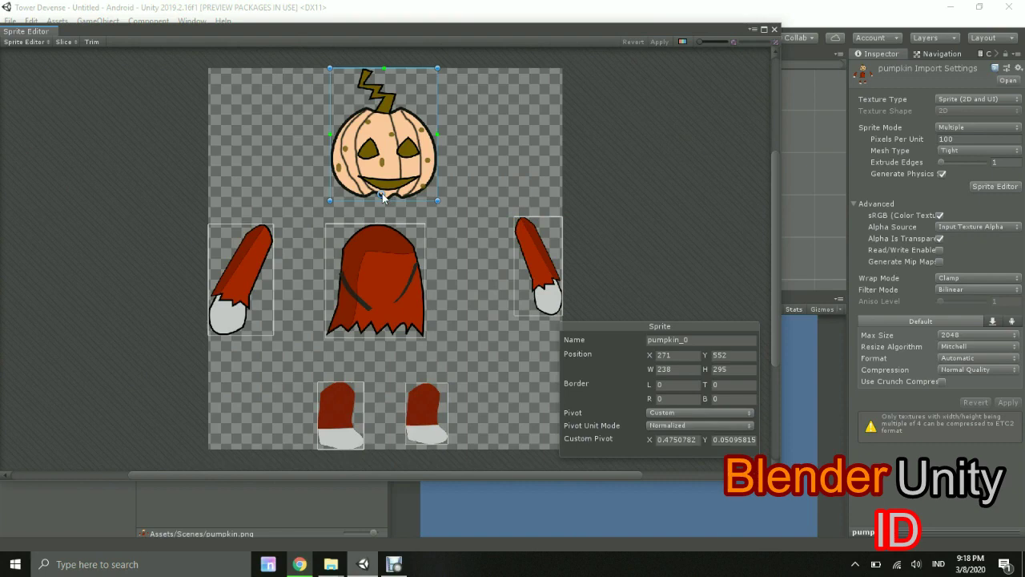
{"action": "left_click", "coordinate": [268, 265]}
{"action": "left_click_drag", "start_coordinate": [263, 240], "coordinate": [260, 237]}
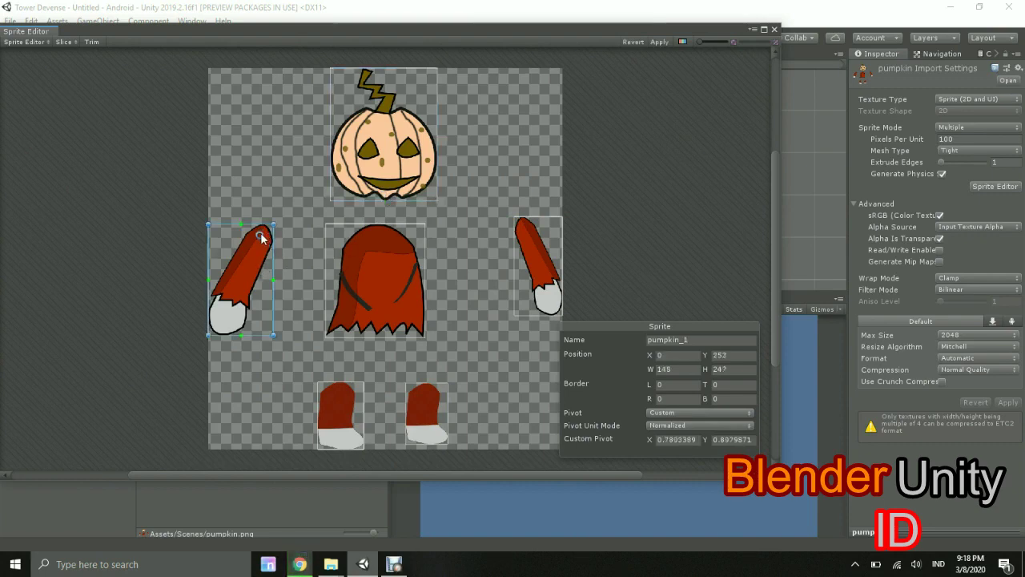
{"action": "left_click", "coordinate": [525, 245]}
{"action": "left_click_drag", "start_coordinate": [522, 232], "coordinate": [523, 230]}
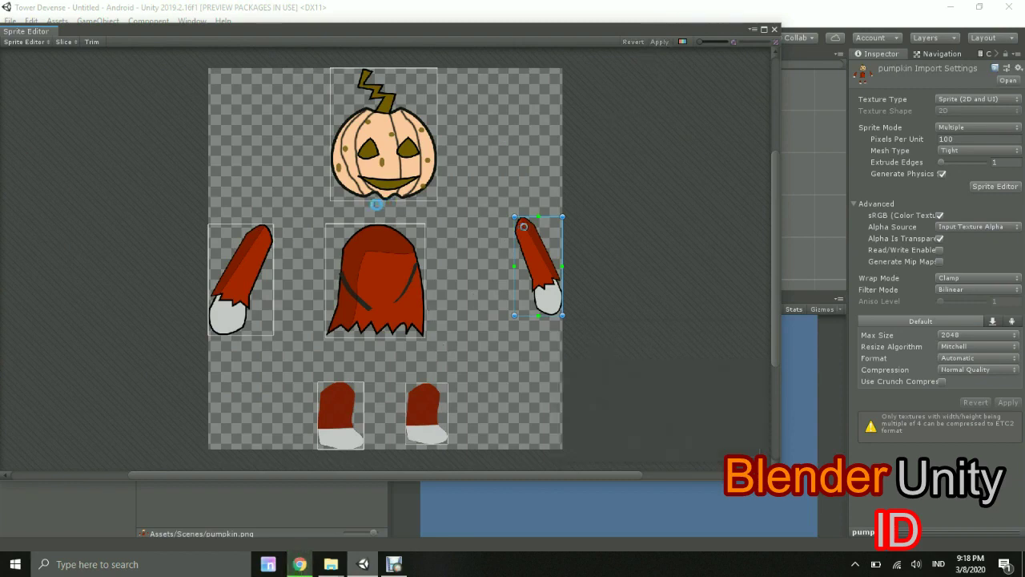
{"action": "left_click", "coordinate": [774, 30]}
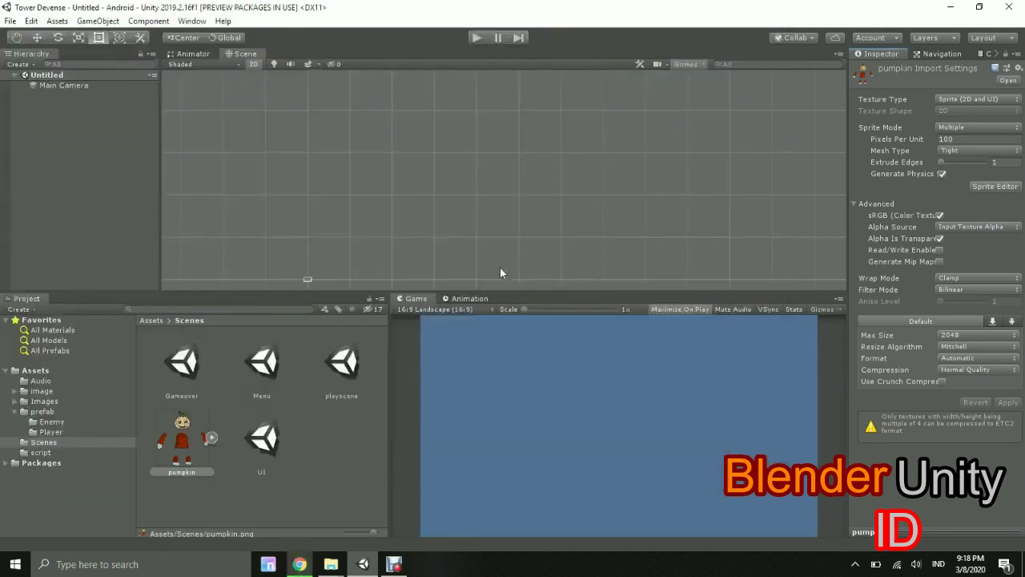
Expand the pumpkin sprite sheet and place the head sprite pumpkin_0 in the scene
{"action": "left_click", "coordinate": [210, 437]}
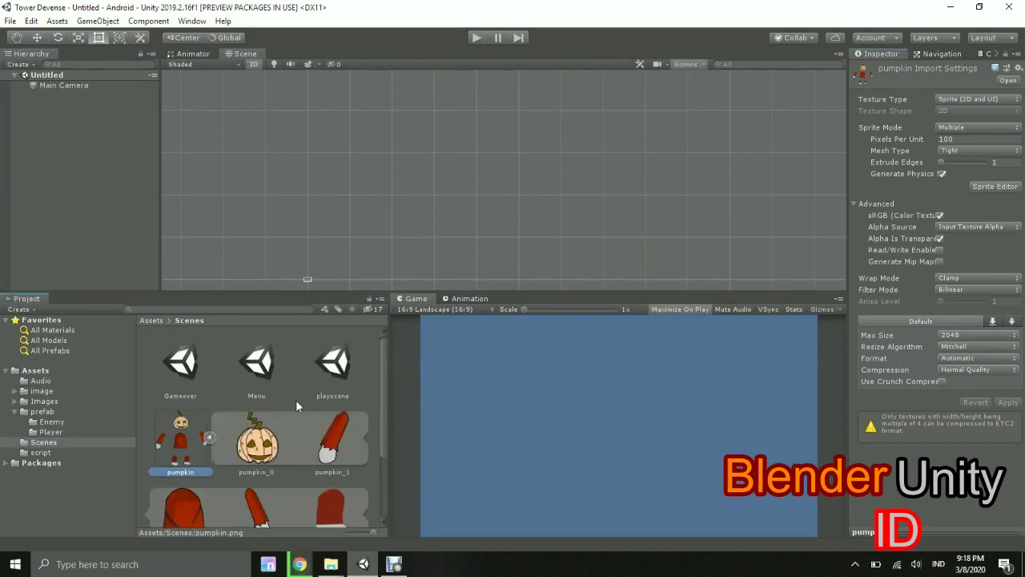
{"action": "scroll", "coordinate": [296, 406], "scroll_direction": "down", "scroll_amount": 2}
{"action": "left_click", "coordinate": [212, 369]}
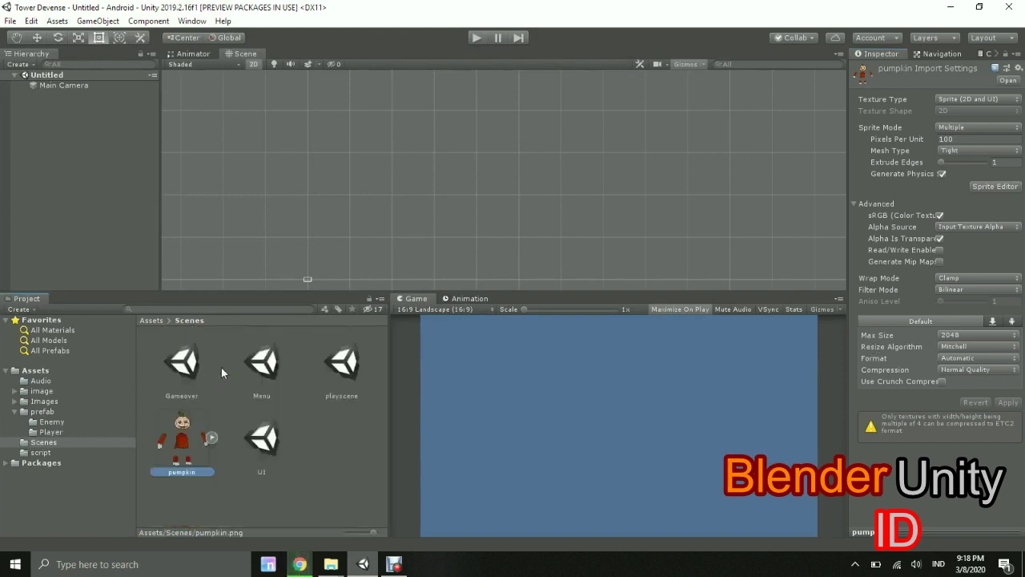
{"action": "left_click", "coordinate": [211, 438]}
{"action": "scroll", "coordinate": [305, 411], "scroll_direction": "down", "scroll_amount": 1}
{"action": "left_click_drag", "start_coordinate": [256, 405], "coordinate": [374, 123]}
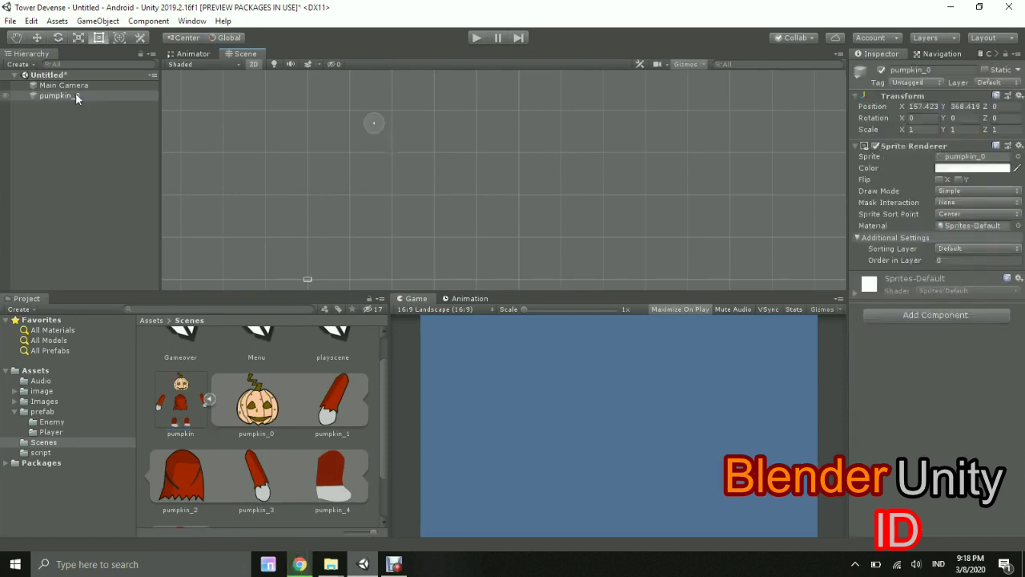
{"action": "double_click", "coordinate": [73, 96]}
{"action": "scroll", "coordinate": [524, 163], "scroll_direction": "down", "scroll_amount": 3}
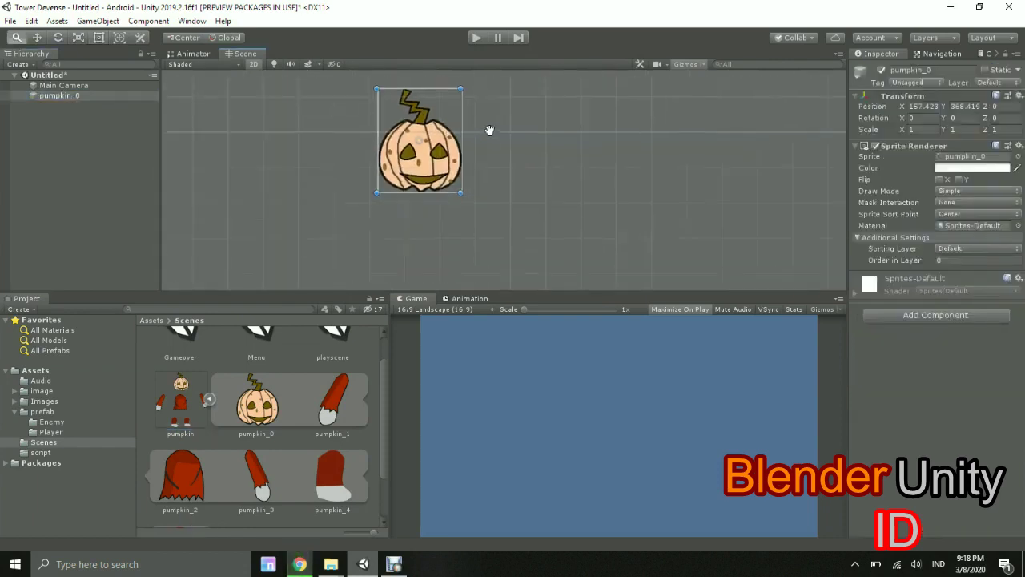
Add body pumpkin_2, arms pumpkin_1 and pumpkin_3, and legs pumpkin_4 and pumpkin_5 around the head
{"action": "left_click_drag", "start_coordinate": [181, 476], "coordinate": [436, 206]}
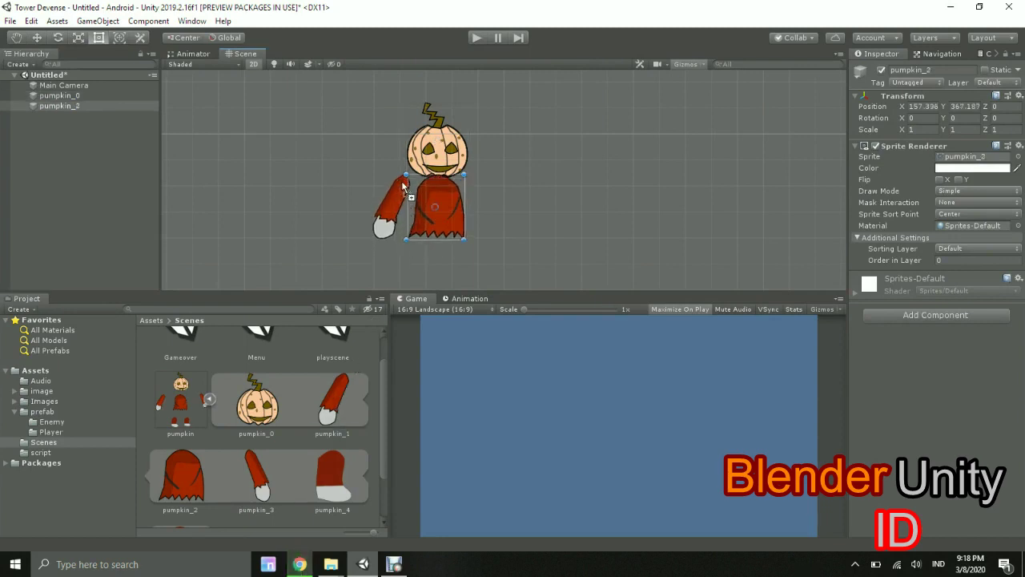
{"action": "left_click_drag", "start_coordinate": [349, 392], "coordinate": [390, 206]}
{"action": "mouse_move", "coordinate": [258, 480]}
{"action": "left_mouse_down"}
{"action": "mouse_move", "coordinate": [331, 362]}
{"action": "mouse_move", "coordinate": [489, 200]}
{"action": "left_mouse_up"}
{"action": "scroll", "coordinate": [320, 425], "scroll_direction": "down", "scroll_amount": 2}
{"action": "left_click_drag", "start_coordinate": [336, 418], "coordinate": [417, 255]}
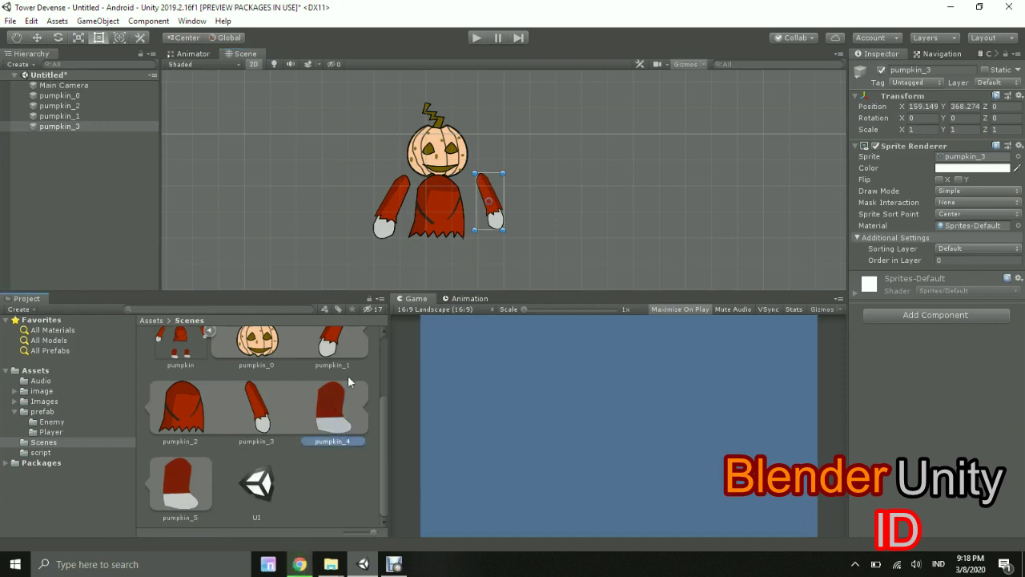
{"action": "left_click_drag", "start_coordinate": [194, 486], "coordinate": [450, 248]}
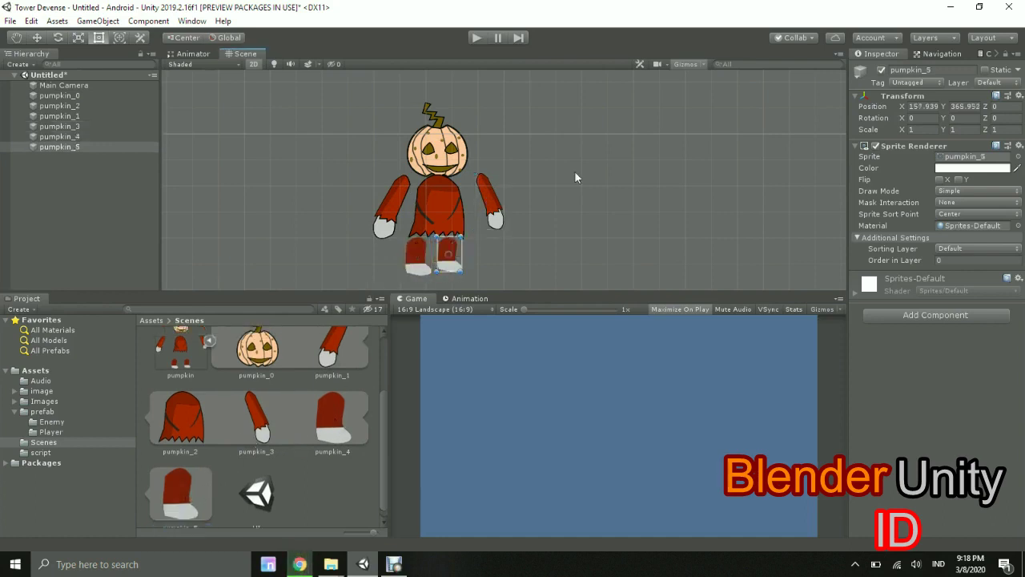
Rename the head pumpkin_0 to kepala and the body pumpkin_2 to badan
{"action": "left_click", "coordinate": [62, 98]}
{"action": "right_click", "coordinate": [62, 97]}
{"action": "left_click", "coordinate": [90, 145]}
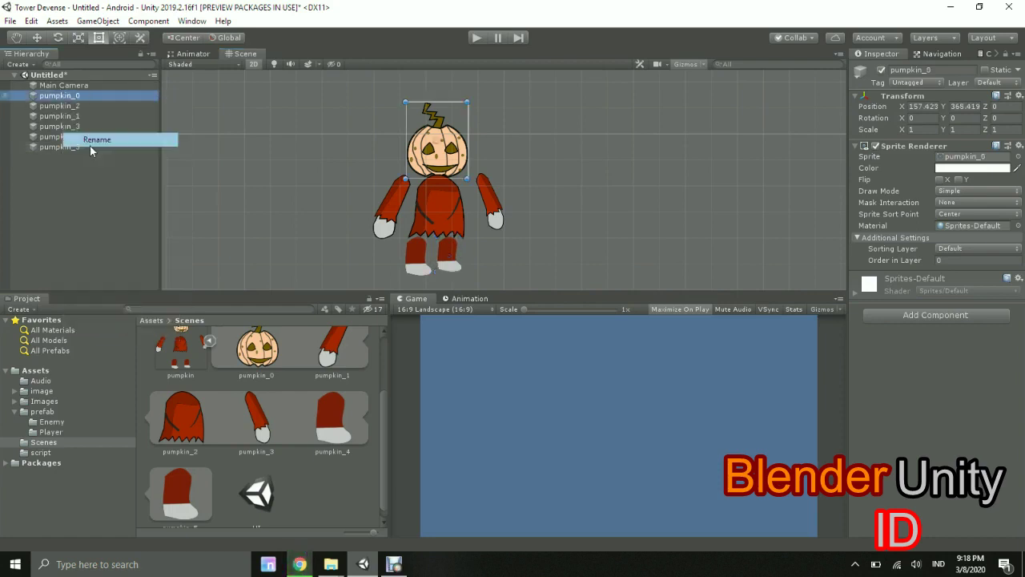
{"action": "type", "text": "kepala"}
{"action": "key", "text": "Return"}
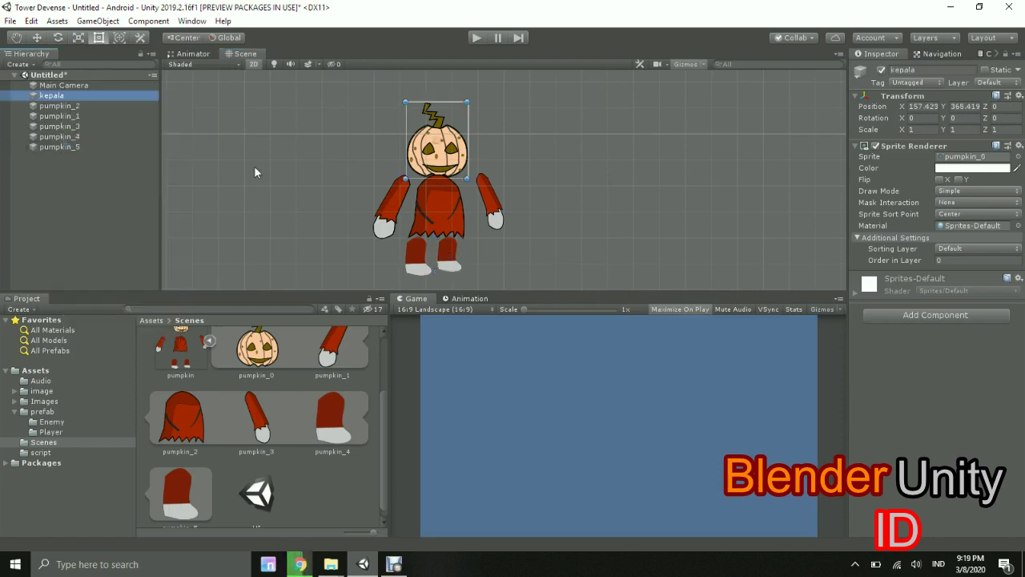
{"action": "left_click", "coordinate": [96, 104]}
{"action": "right_click", "coordinate": [96, 104]}
{"action": "left_click", "coordinate": [111, 140]}
{"action": "type", "text": "badan"}
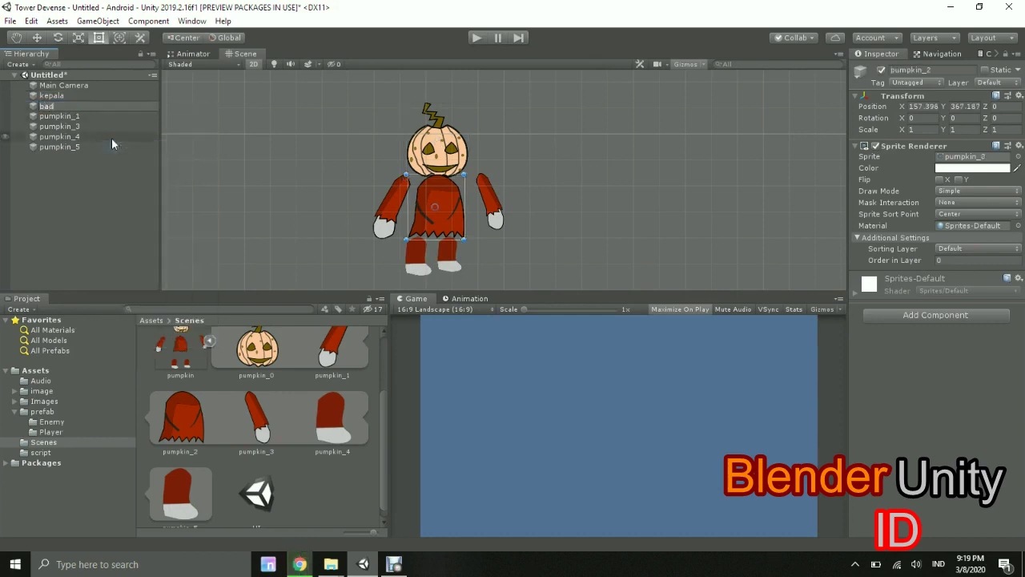
{"action": "key", "text": "Return"}
Rename the arms: pumpkin_1 to tangankiri and pumpkin_3 to tangankanan
{"action": "left_click", "coordinate": [67, 116]}
{"action": "right_click", "coordinate": [66, 117]}
{"action": "left_click", "coordinate": [84, 156]}
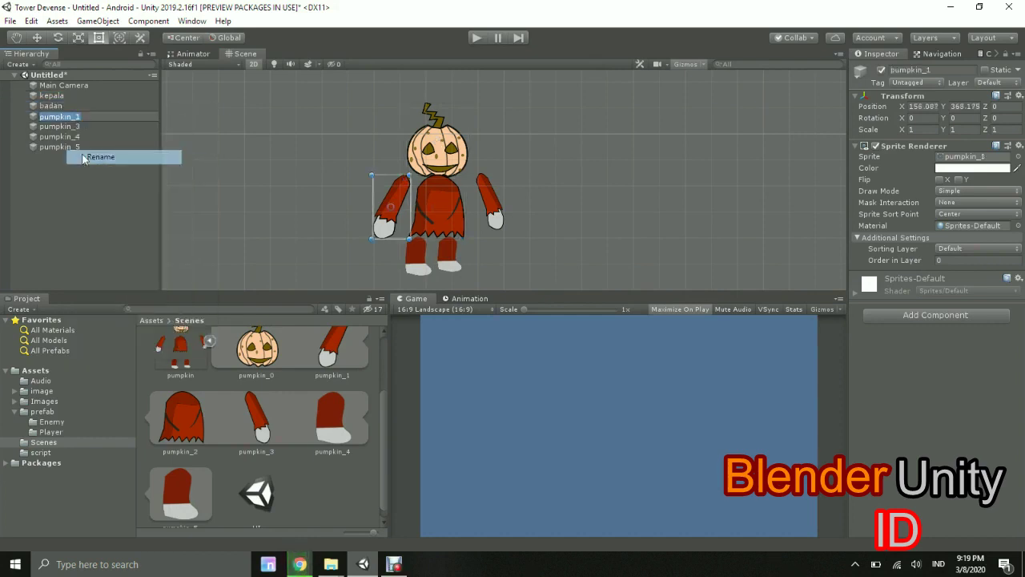
{"action": "type", "text": "tangankiri"}
{"action": "key", "text": "Return"}
{"action": "left_click", "coordinate": [79, 126]}
{"action": "right_click", "coordinate": [79, 127]}
{"action": "left_click", "coordinate": [91, 168]}
{"action": "type", "text": "tangankanan"}
{"action": "key", "text": "Return"}
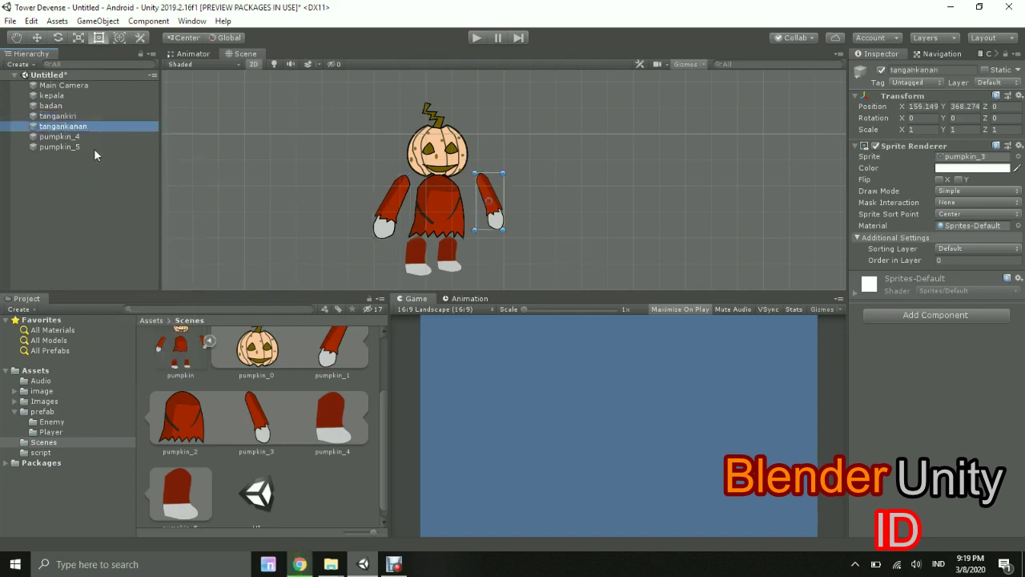
Name the legs: pumpkin_4 becomes kakikanan and pumpkin_5 becomes kakikiri
{"action": "left_click", "coordinate": [83, 137]}
{"action": "right_click", "coordinate": [83, 136]}
{"action": "left_click", "coordinate": [108, 175]}
{"action": "type", "text": "kakikiri"}
{"action": "key", "text": "Return"}
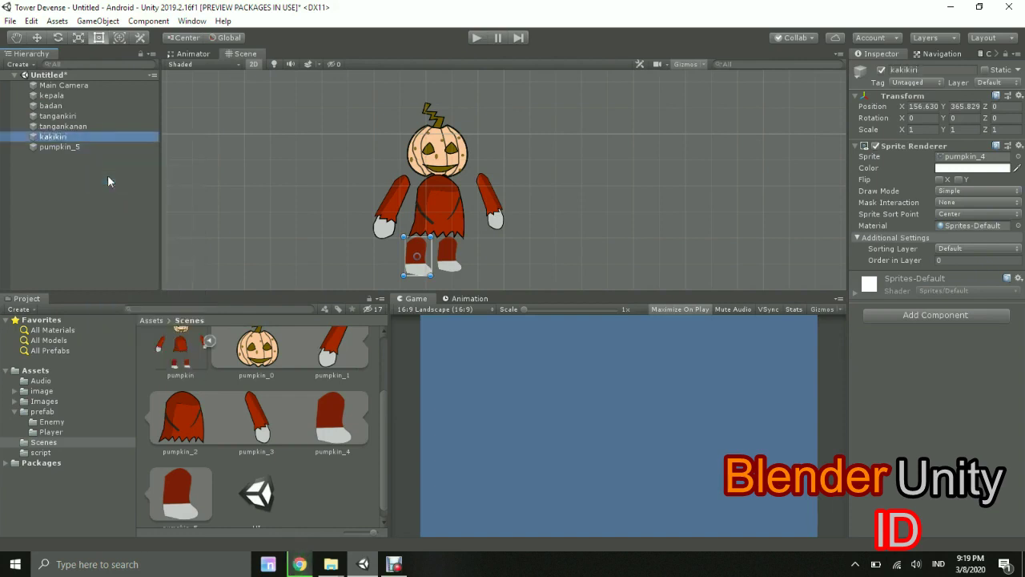
{"action": "right_click", "coordinate": [69, 136]}
{"action": "left_click", "coordinate": [89, 173]}
{"action": "key", "text": "BackSpace"}
{"action": "key", "text": "BackSpace"}
{"action": "key", "text": "BackSpace"}
{"action": "type", "text": "anan"}
{"action": "key", "text": "Return"}
{"action": "right_click", "coordinate": [75, 149]}
{"action": "left_click", "coordinate": [84, 185]}
{"action": "type", "text": "kakikiri"}
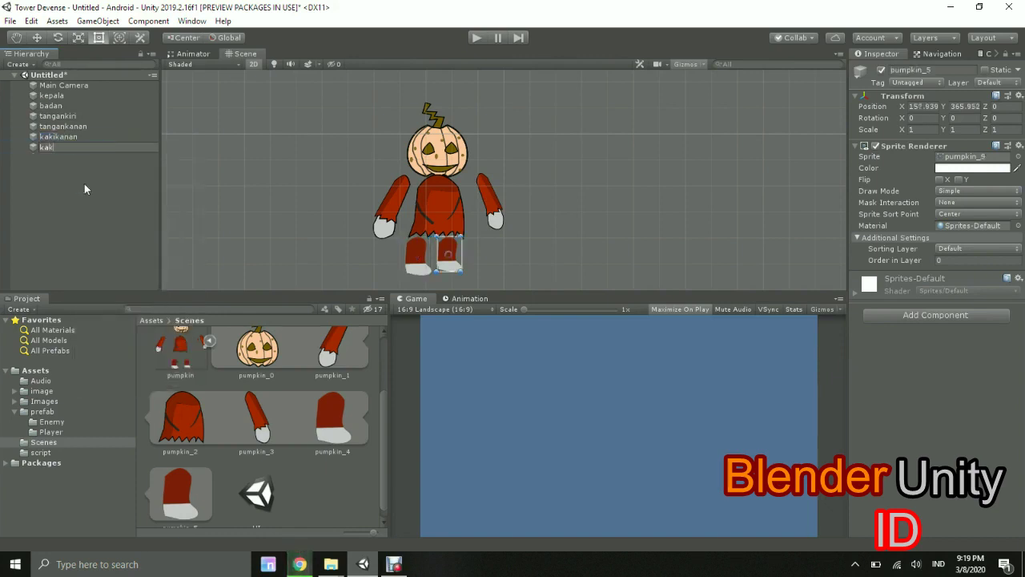
{"action": "key", "text": "Return"}
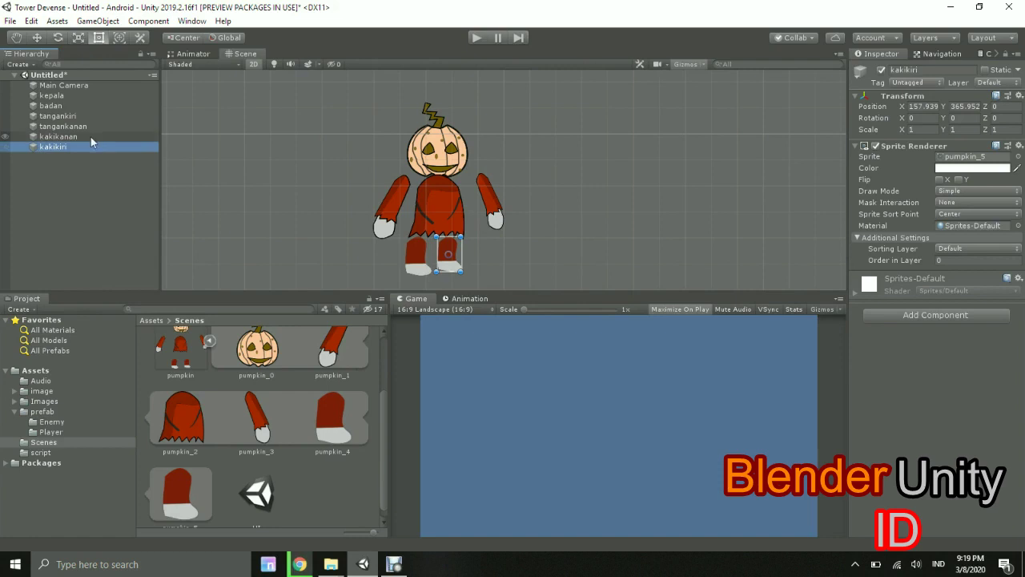
{"action": "left_click", "coordinate": [88, 136]}
Swap the two arm names so tangankanan and tangankiri trade places
{"action": "left_click", "coordinate": [85, 128]}
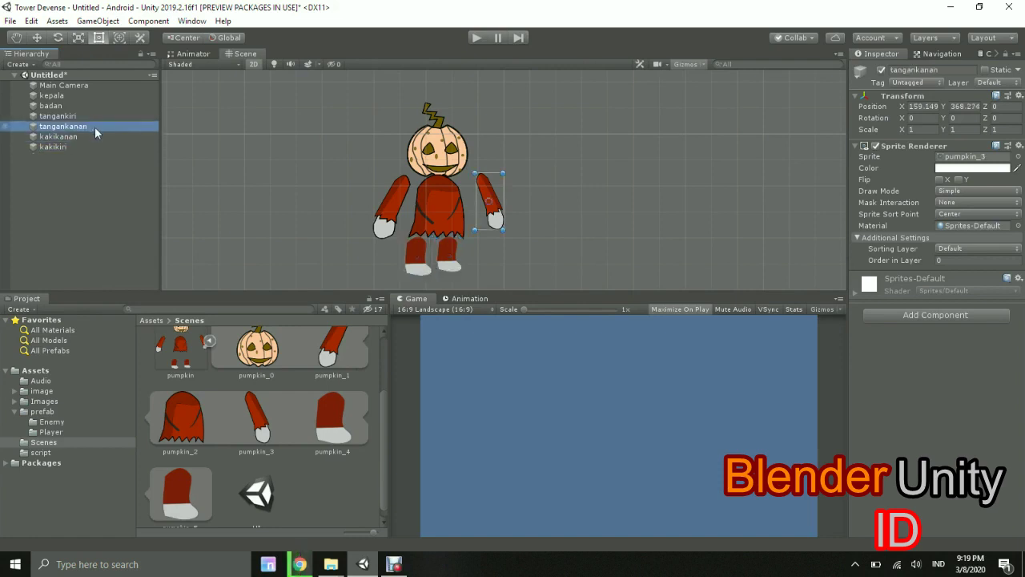
{"action": "right_click", "coordinate": [93, 127]}
{"action": "left_click", "coordinate": [112, 152]}
{"action": "key", "text": "Right"}
{"action": "key", "text": "BackSpace"}
{"action": "key", "text": "BackSpace"}
{"action": "key", "text": "BackSpace"}
{"action": "key", "text": "BackSpace"}
{"action": "type", "text": "iri"}
{"action": "key", "text": "Return"}
{"action": "right_click", "coordinate": [72, 116]}
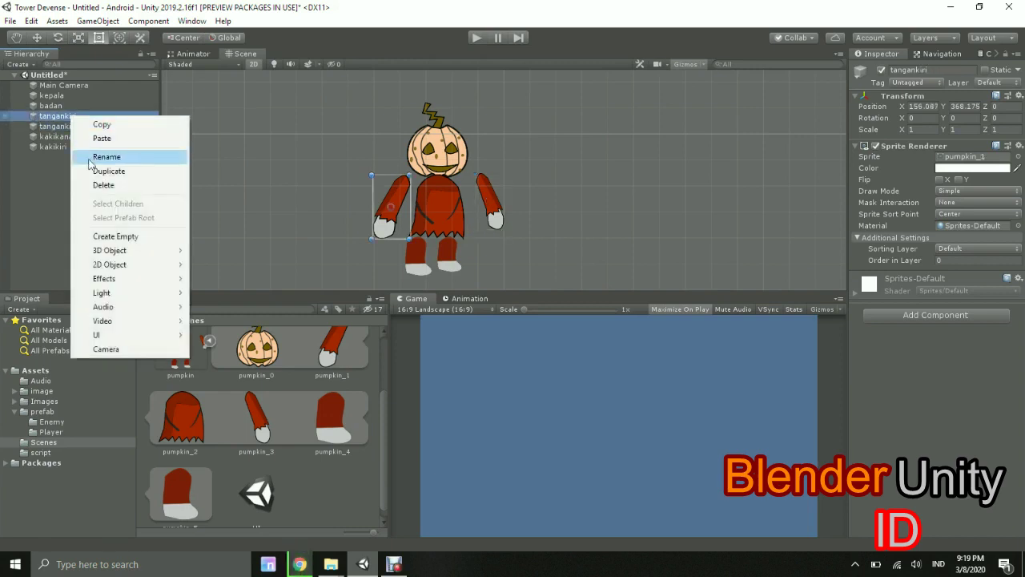
{"action": "left_click", "coordinate": [89, 158]}
{"action": "key", "text": "Right"}
{"action": "key", "text": "BackSpace"}
{"action": "key", "text": "BackSpace"}
{"action": "key", "text": "BackSpace"}
{"action": "type", "text": "anan"}
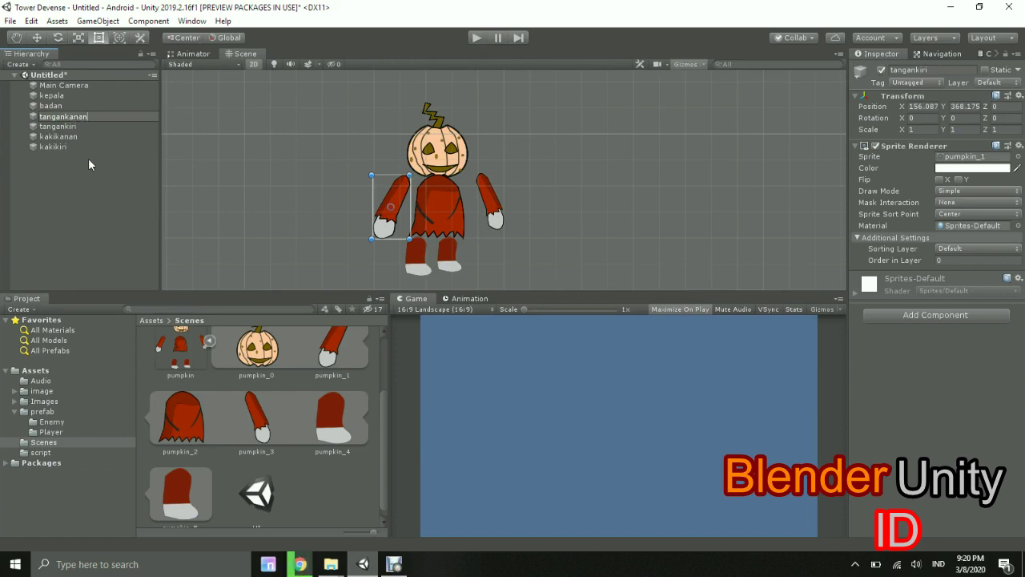
{"action": "key", "text": "Return"}
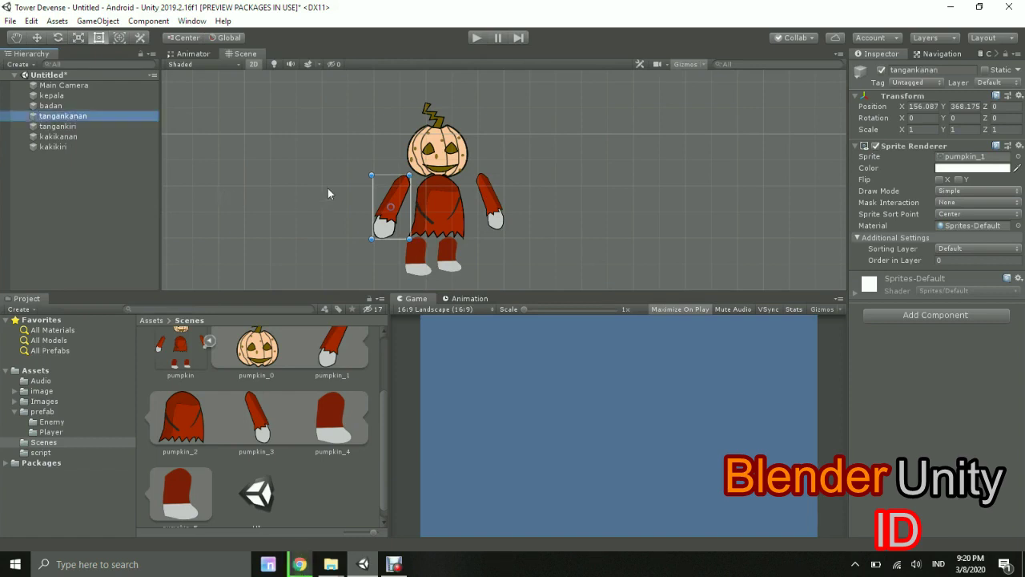
{"action": "left_click", "coordinate": [78, 107]}
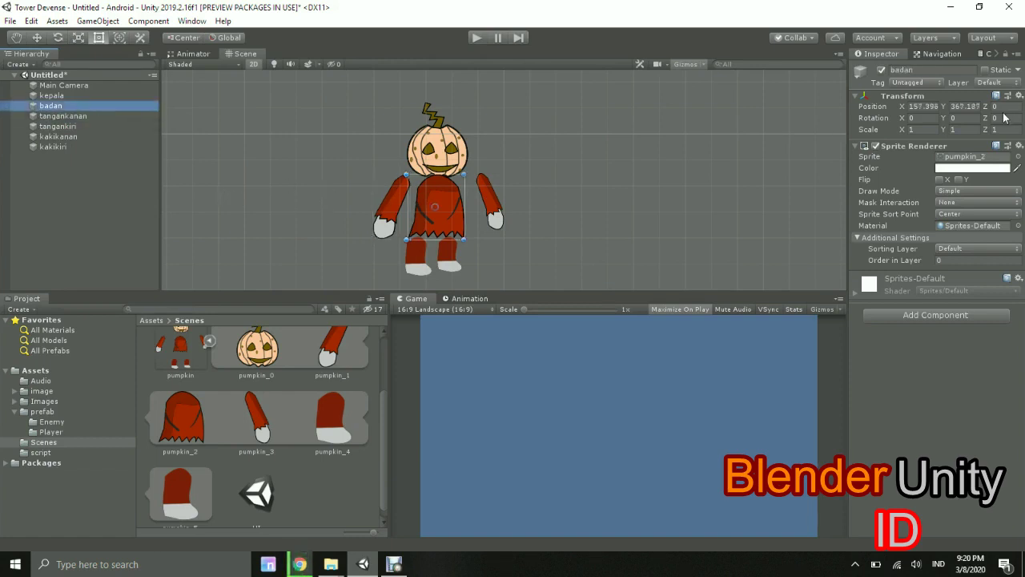
Set kepala's Z position to -2 and move the head back onto the body at Y 368.1
{"action": "left_click", "coordinate": [63, 97]}
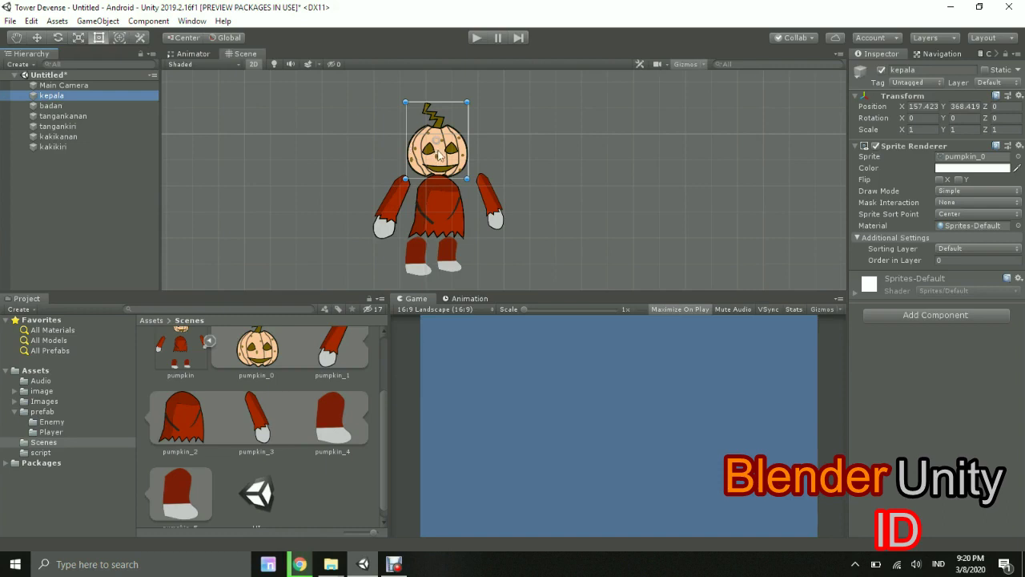
{"action": "left_click_drag", "start_coordinate": [438, 154], "coordinate": [438, 168]}
{"action": "left_click", "coordinate": [1013, 106]}
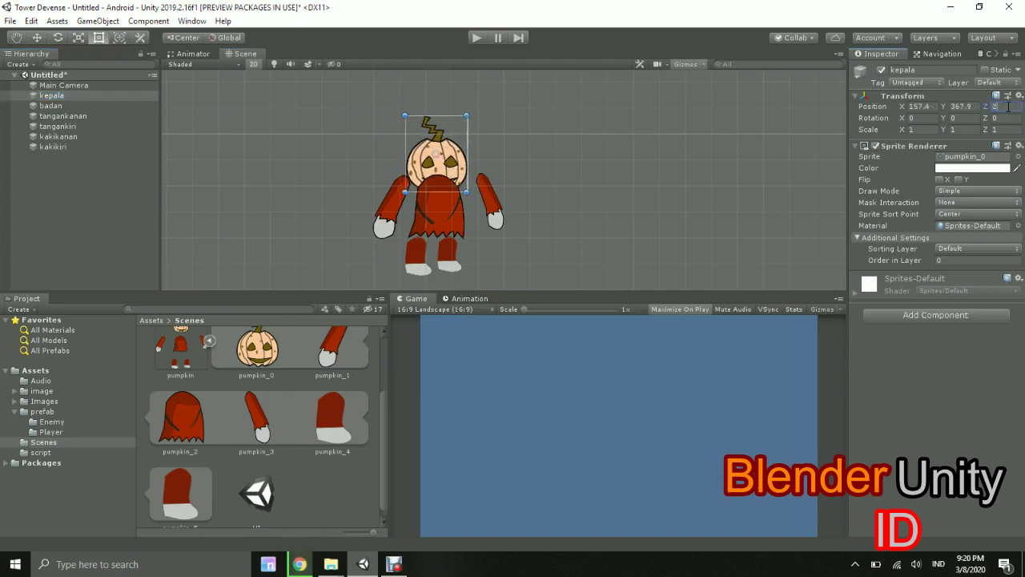
{"action": "type", "text": "-1"}
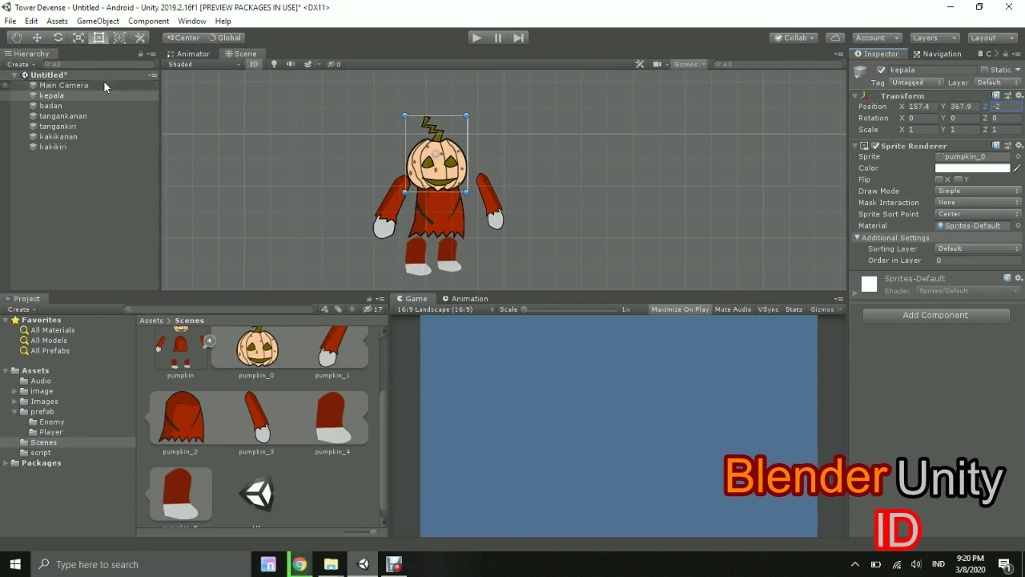
{"action": "left_click", "coordinate": [37, 38]}
{"action": "left_click_drag", "start_coordinate": [439, 125], "coordinate": [439, 118]}
{"action": "left_click", "coordinate": [59, 97]}
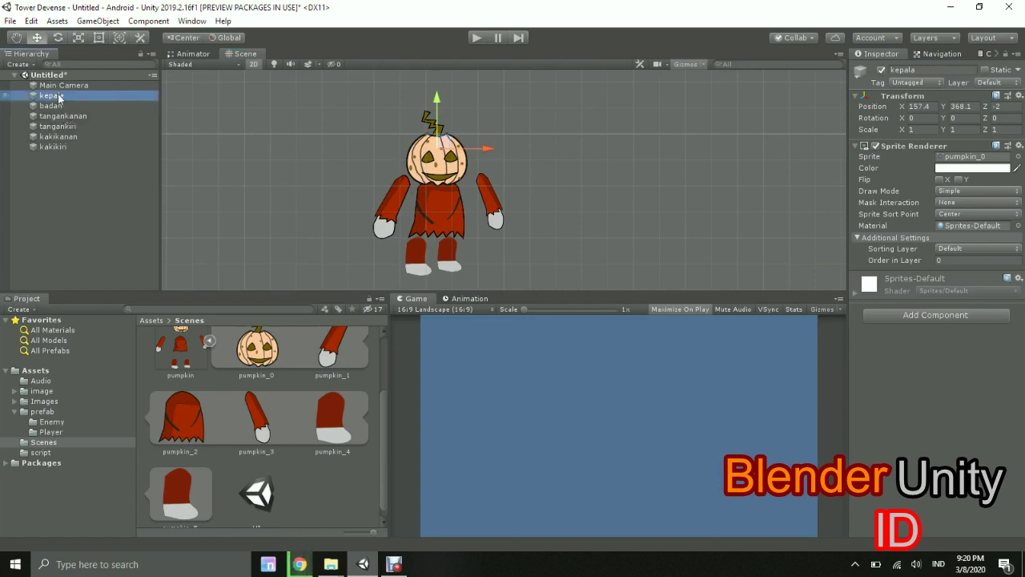
Parent kepala under badan and nudge the right arm, then undo those changes
{"action": "left_click_drag", "start_coordinate": [59, 97], "coordinate": [50, 105]}
{"action": "left_click", "coordinate": [81, 118]}
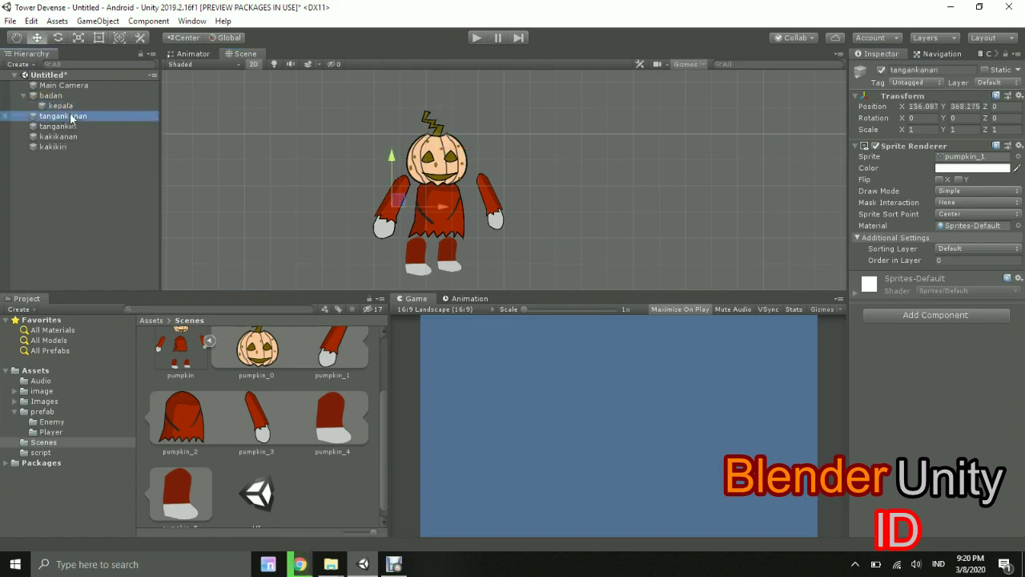
{"action": "left_click", "coordinate": [1011, 107]}
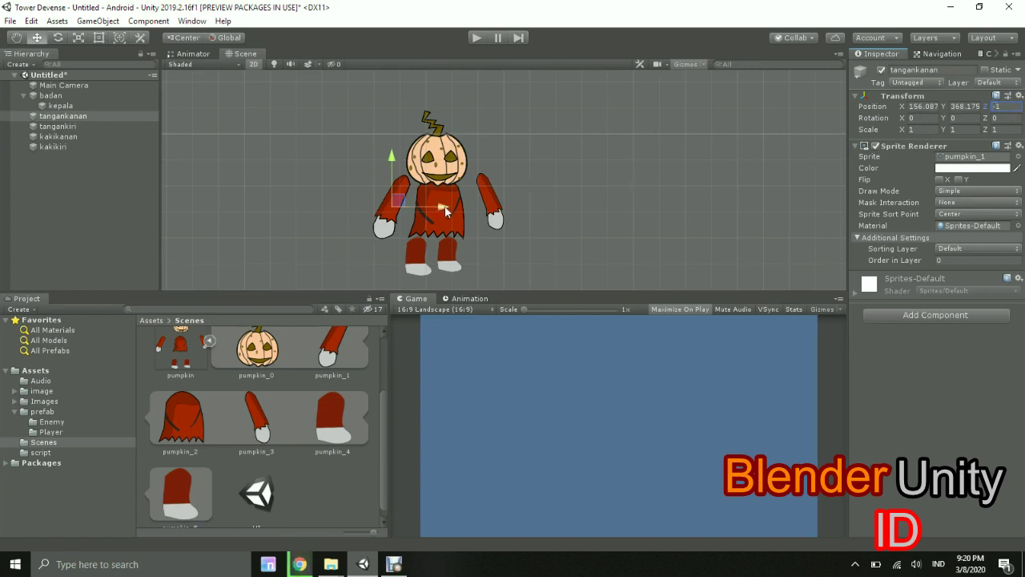
{"action": "left_click_drag", "start_coordinate": [446, 211], "coordinate": [439, 197]}
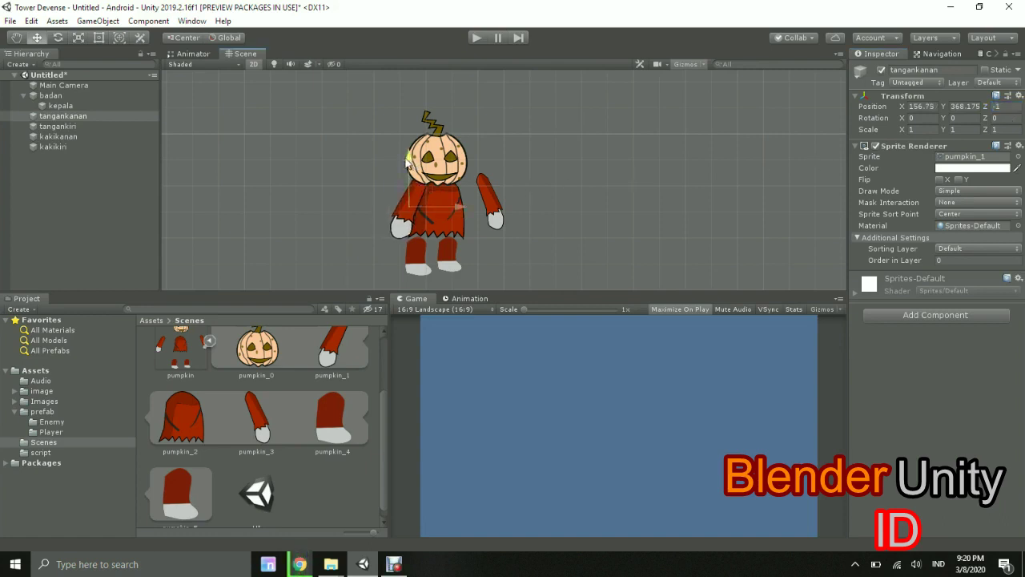
{"action": "key", "text": "ctrl+z"}
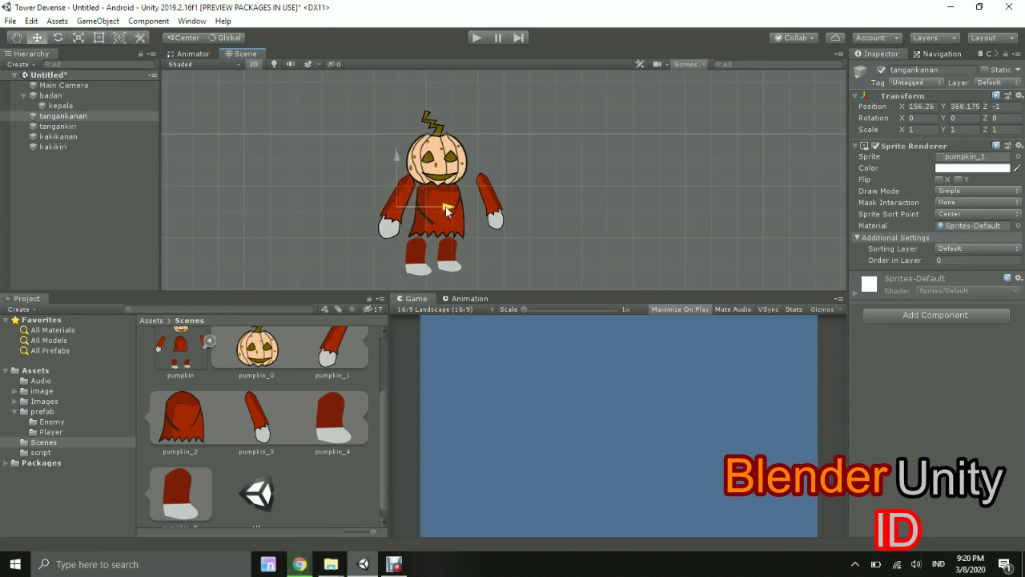
{"action": "left_click_drag", "start_coordinate": [61, 105], "coordinate": [66, 101]}
Enlarge badan slightly, parent kepala under it, and nudge the right arm and head
{"action": "left_click", "coordinate": [66, 105]}
{"action": "key", "text": "t"}
{"action": "left_click_drag", "start_coordinate": [463, 240], "coordinate": [474, 253]}
{"action": "left_click_drag", "start_coordinate": [53, 96], "coordinate": [51, 105]}
{"action": "left_click", "coordinate": [54, 116]}
{"action": "left_click_drag", "start_coordinate": [400, 206], "coordinate": [418, 213]}
{"action": "left_click_drag", "start_coordinate": [450, 163], "coordinate": [455, 160]}
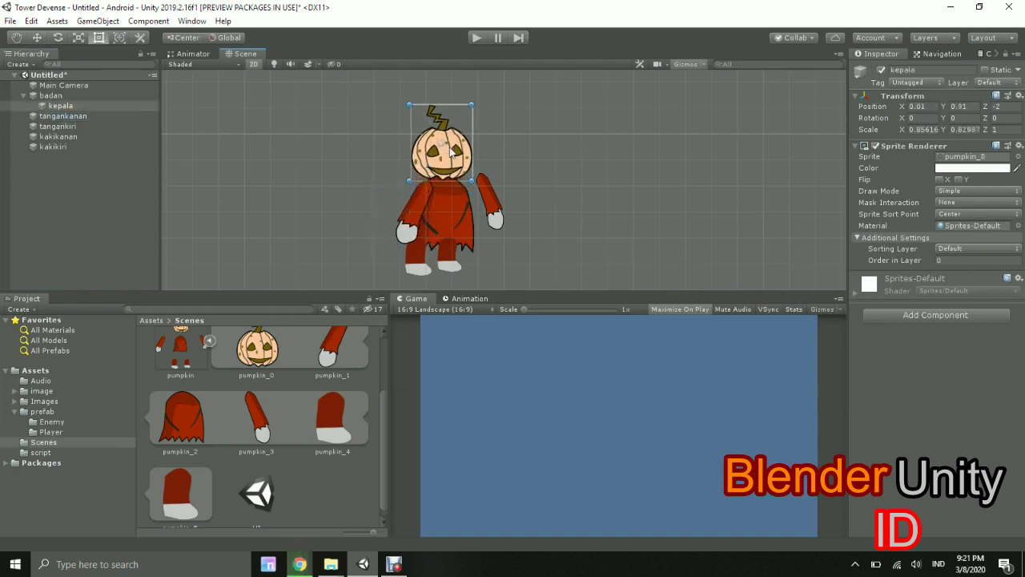
Parent tangankanan under badan and set Z depth for the left arm and right leg
{"action": "left_click_drag", "start_coordinate": [64, 116], "coordinate": [52, 96]}
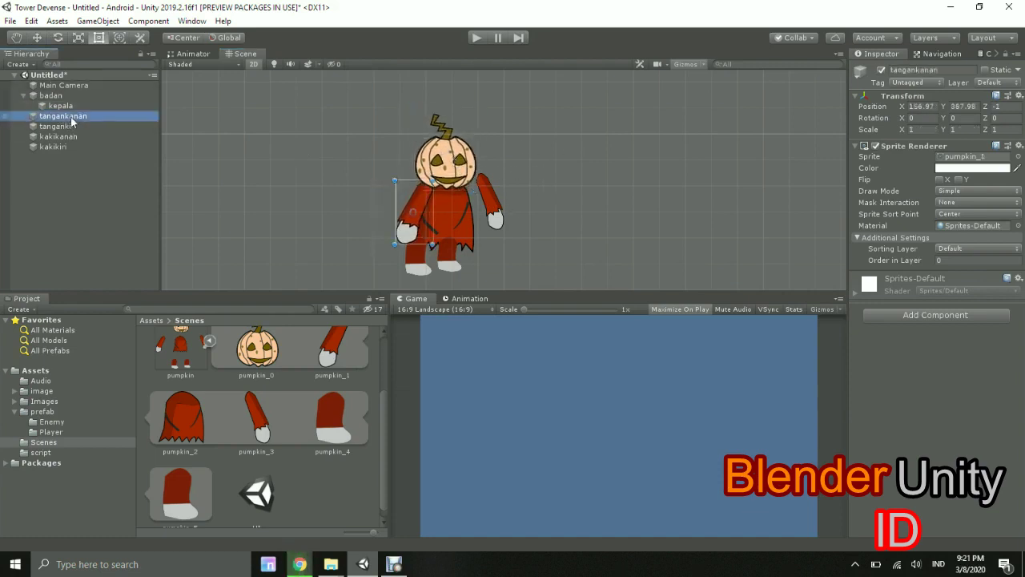
{"action": "left_click", "coordinate": [88, 127]}
{"action": "left_click", "coordinate": [1001, 106]}
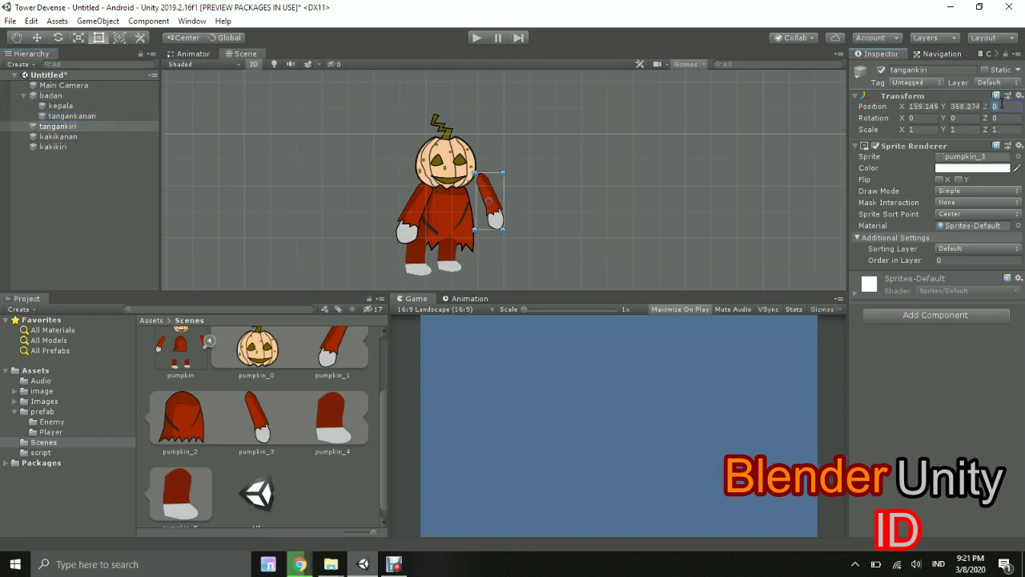
{"action": "key", "text": "Return"}
{"action": "left_click", "coordinate": [74, 135]}
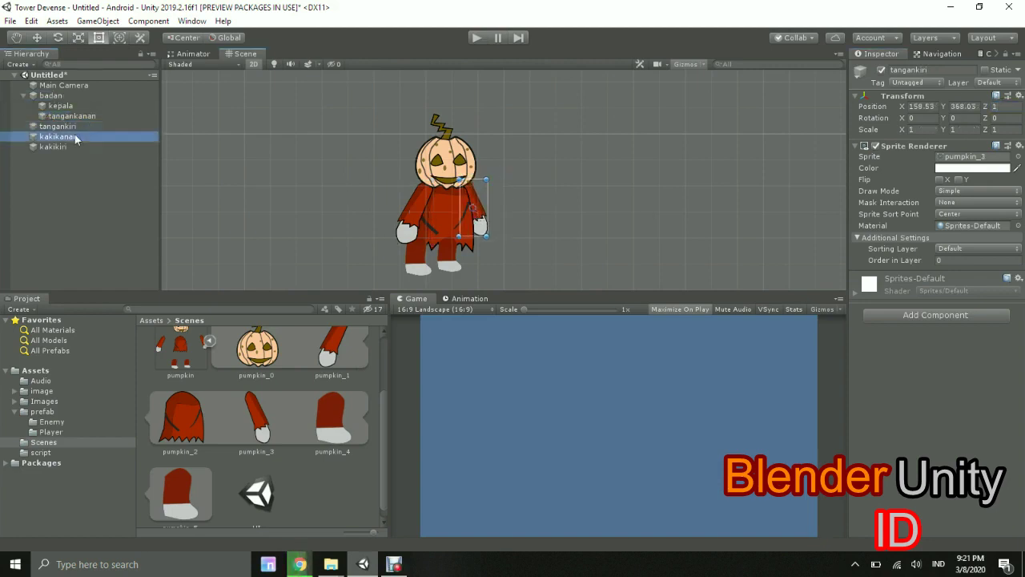
{"action": "left_click", "coordinate": [1001, 105]}
{"action": "type", "text": "1"}
{"action": "mouse_move", "coordinate": [420, 264]}
{"action": "left_mouse_down"}
{"action": "mouse_move", "coordinate": [444, 276]}
{"action": "mouse_move", "coordinate": [436, 261]}
{"action": "left_mouse_up"}
Parent both legs under badan and nudge the left leg and pumpkin head into place
{"action": "left_click_drag", "start_coordinate": [60, 136], "coordinate": [72, 121]}
{"action": "left_click", "coordinate": [72, 146]}
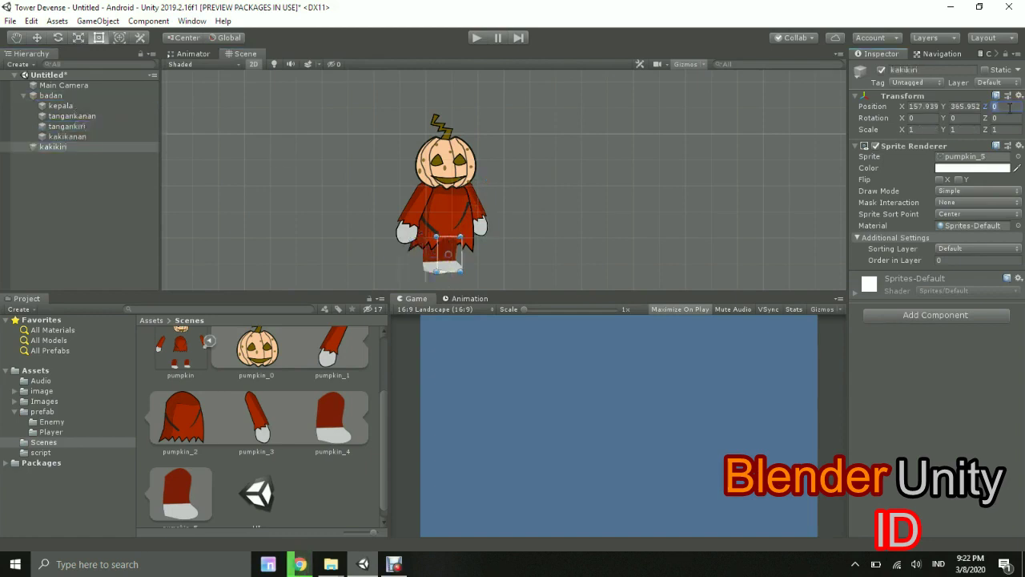
{"action": "left_click_drag", "start_coordinate": [459, 265], "coordinate": [475, 267]}
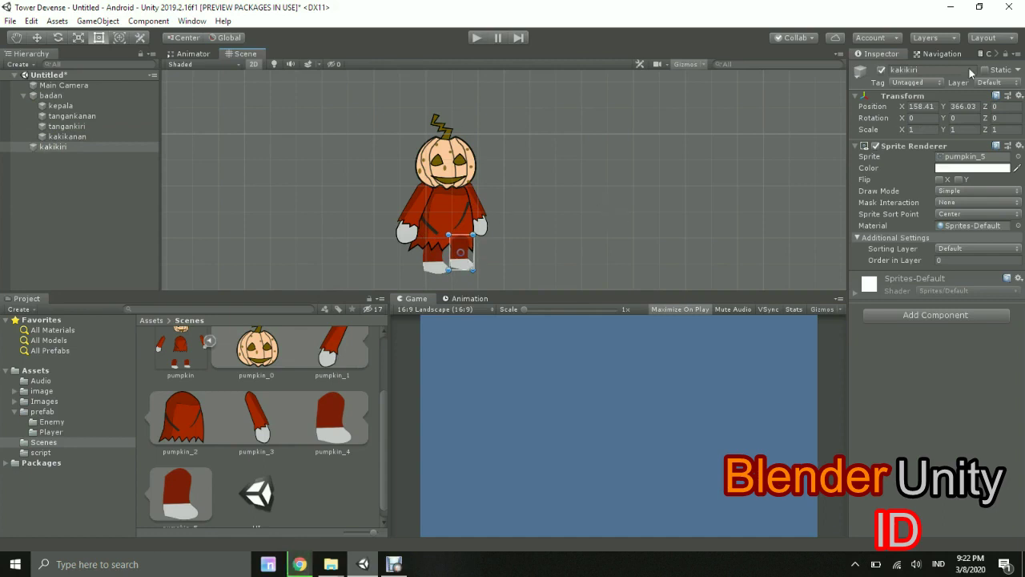
{"action": "left_click", "coordinate": [76, 136]}
{"action": "left_click", "coordinate": [80, 126]}
{"action": "left_click", "coordinate": [70, 106]}
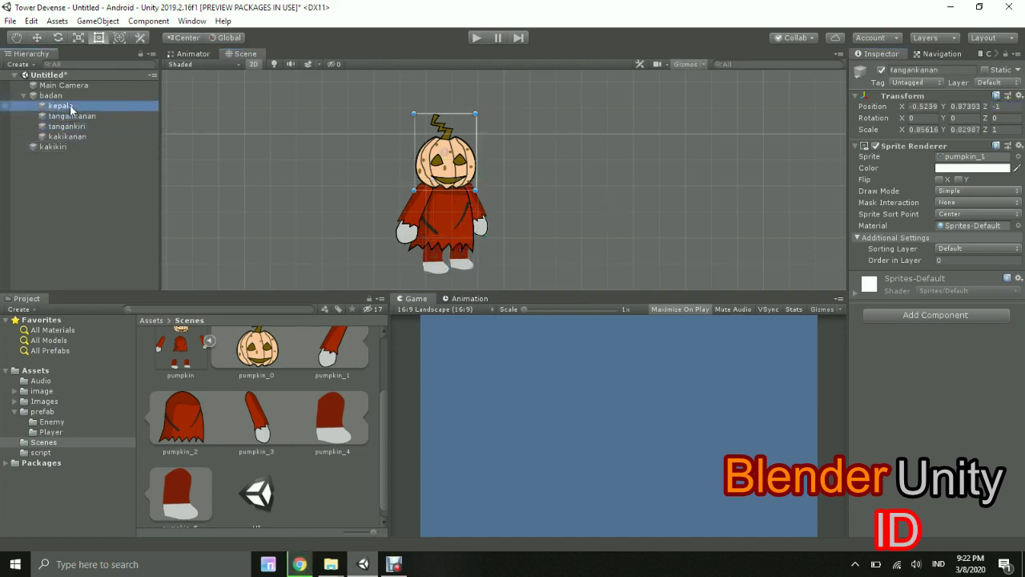
{"action": "left_click_drag", "start_coordinate": [66, 143], "coordinate": [53, 96]}
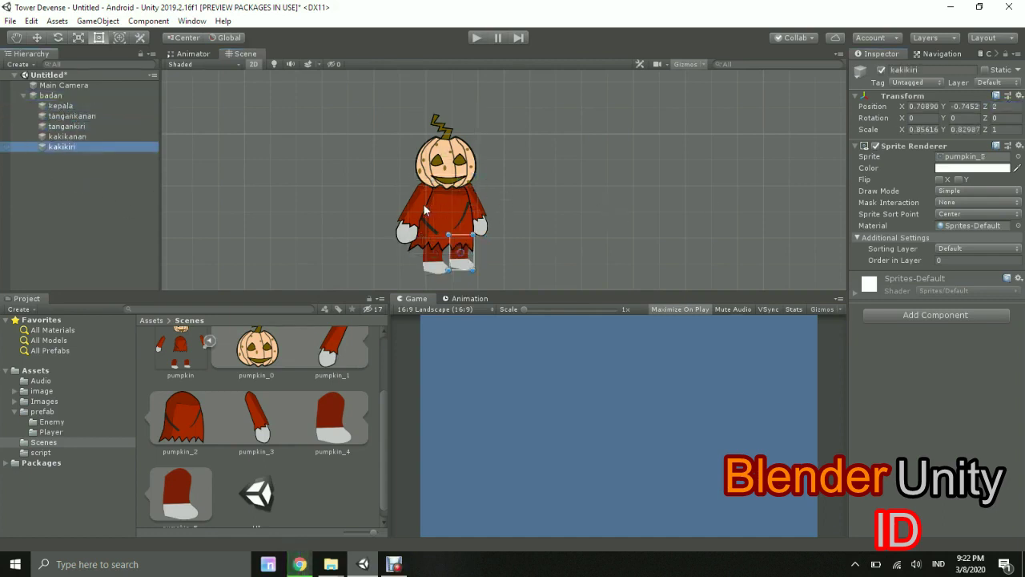
{"action": "left_click", "coordinate": [73, 115]}
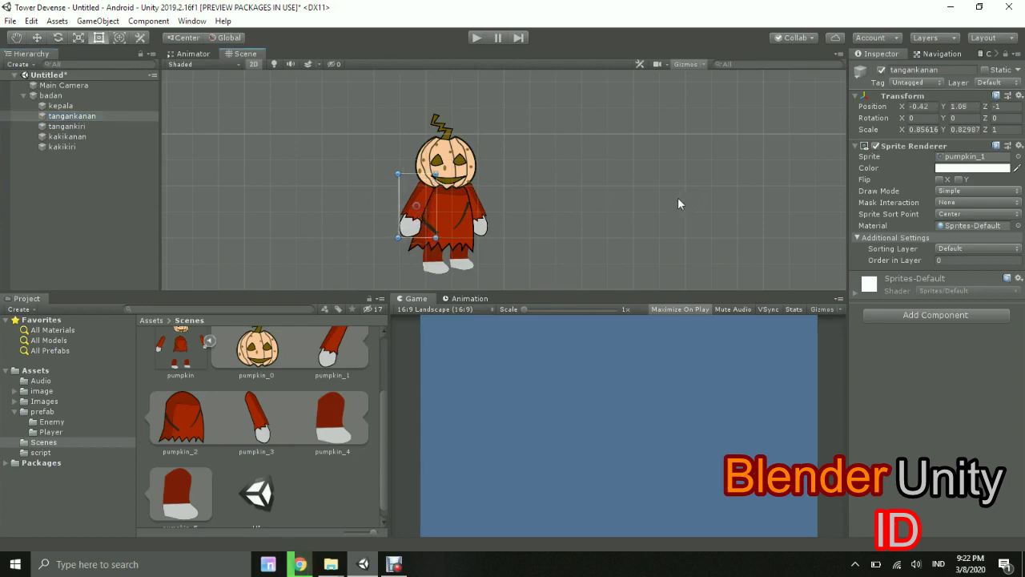
{"action": "left_click", "coordinate": [459, 160]}
{"action": "left_click_drag", "start_coordinate": [459, 160], "coordinate": [463, 160]}
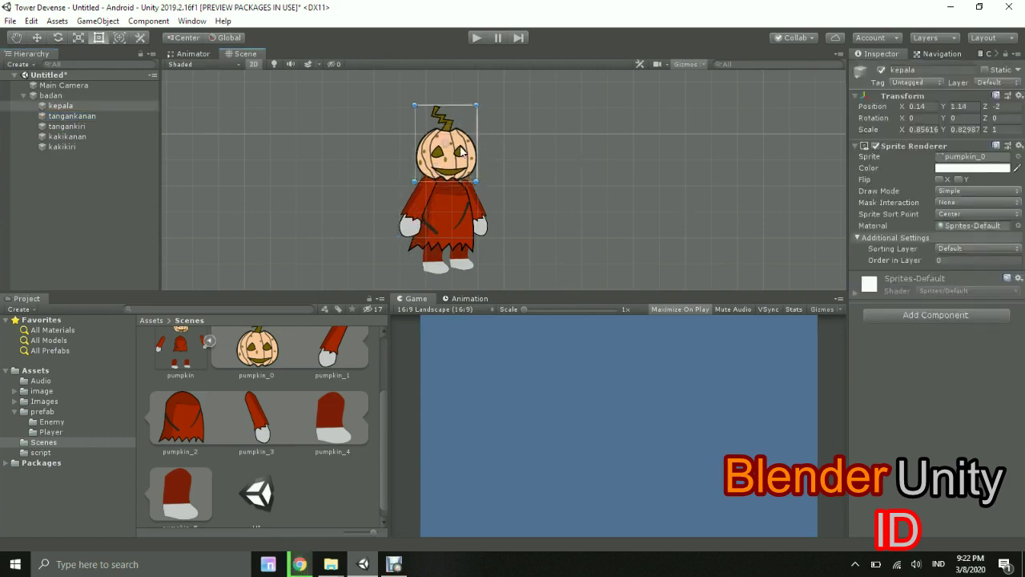
{"action": "left_click", "coordinate": [678, 163]}
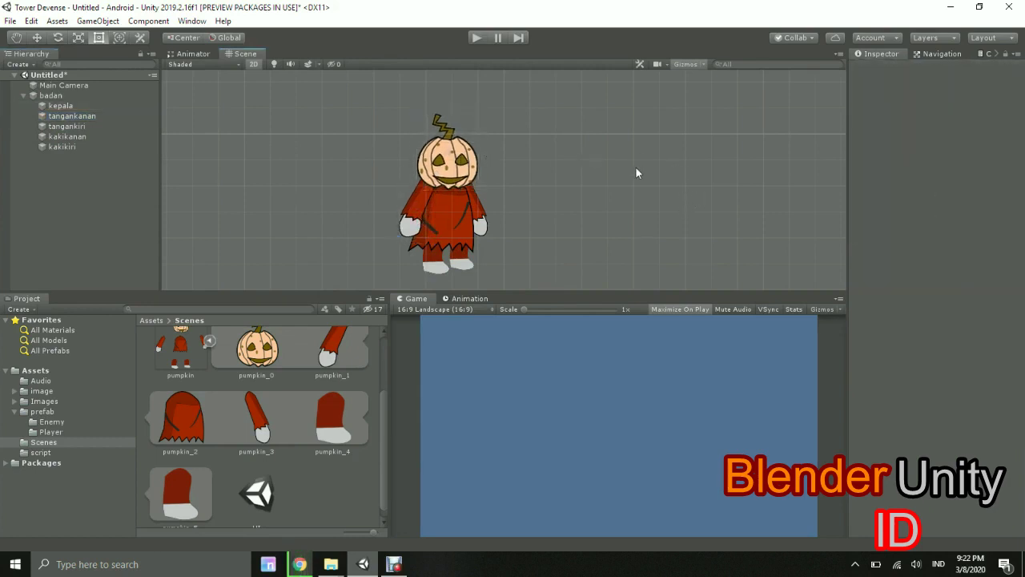
Select badan and create a new animation clip saved as pumpkinamin1
{"action": "left_click", "coordinate": [72, 95]}
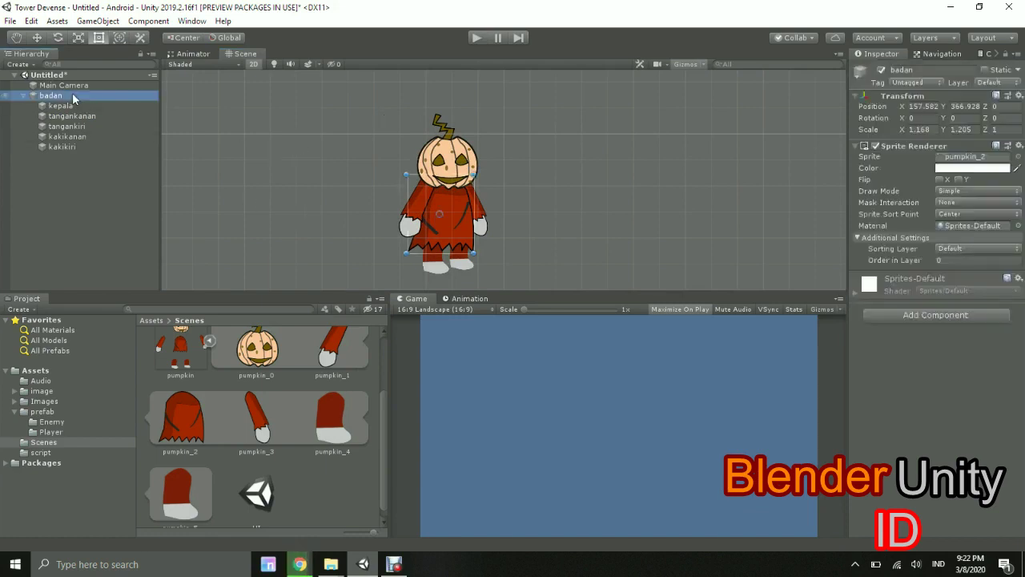
{"action": "left_click", "coordinate": [209, 340]}
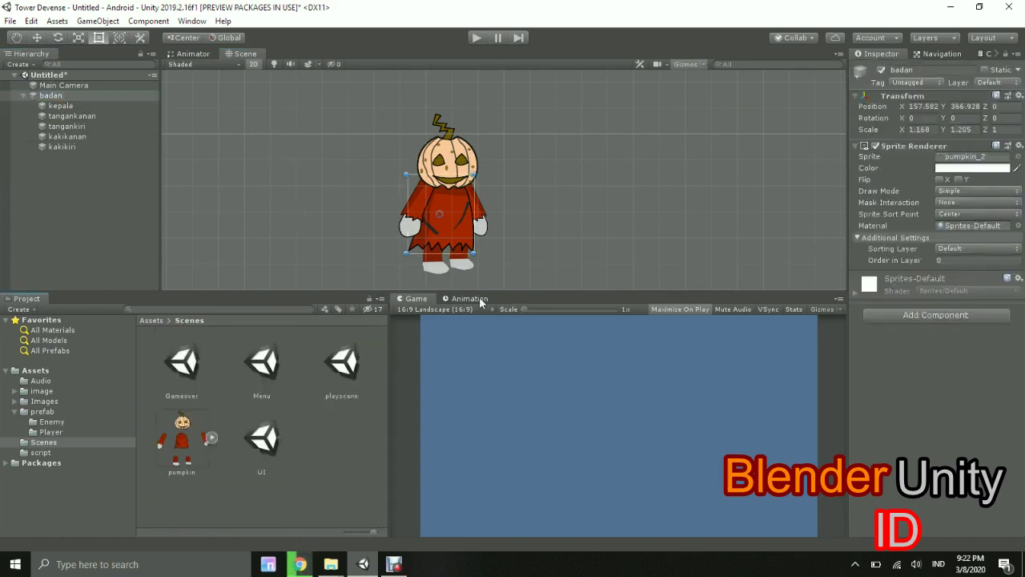
{"action": "left_click", "coordinate": [478, 299]}
{"action": "left_click", "coordinate": [715, 442]}
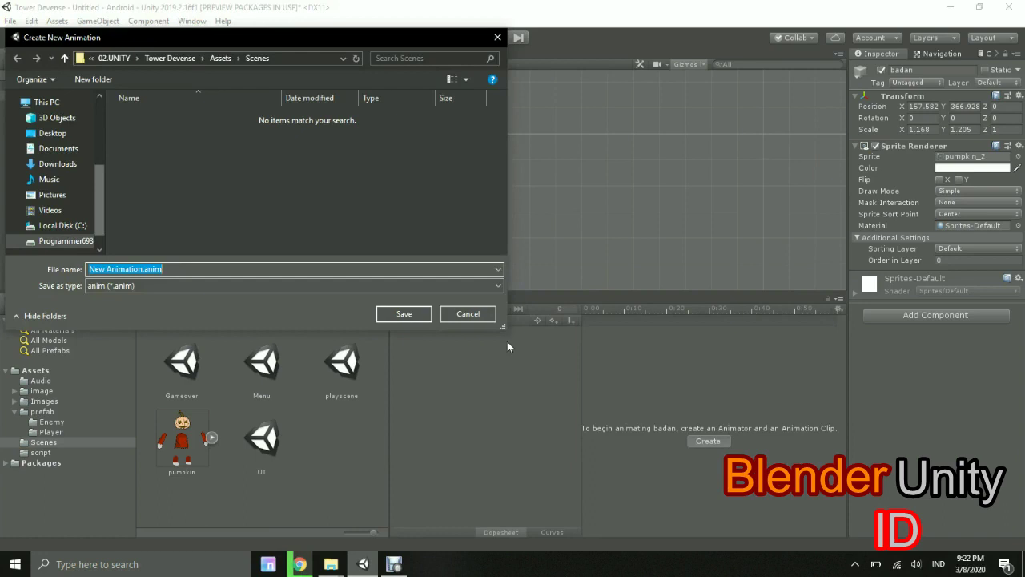
{"action": "type", "text": "pumpkinamin"}
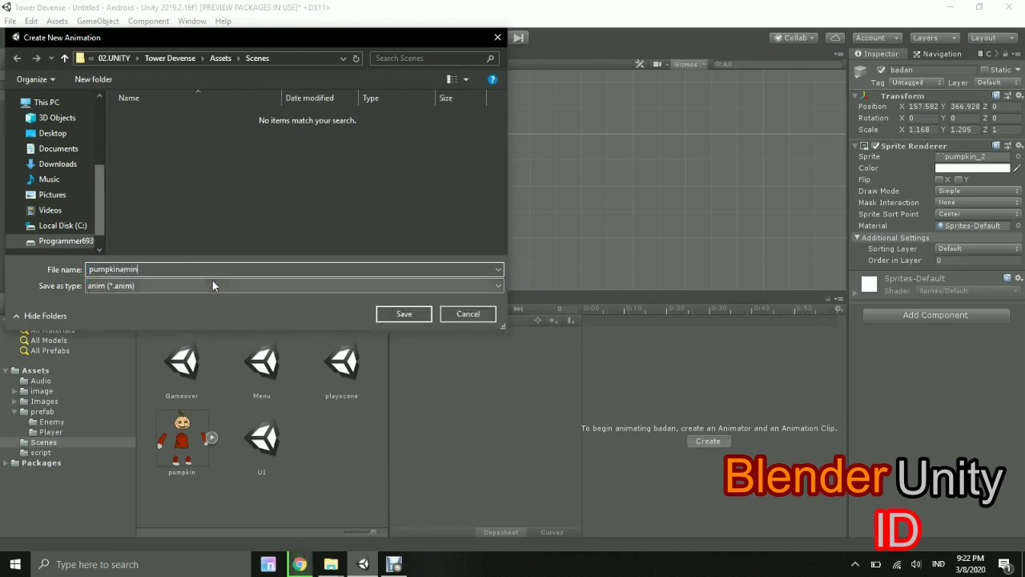
{"action": "type", "text": "1"}
{"action": "left_click", "coordinate": [398, 314]}
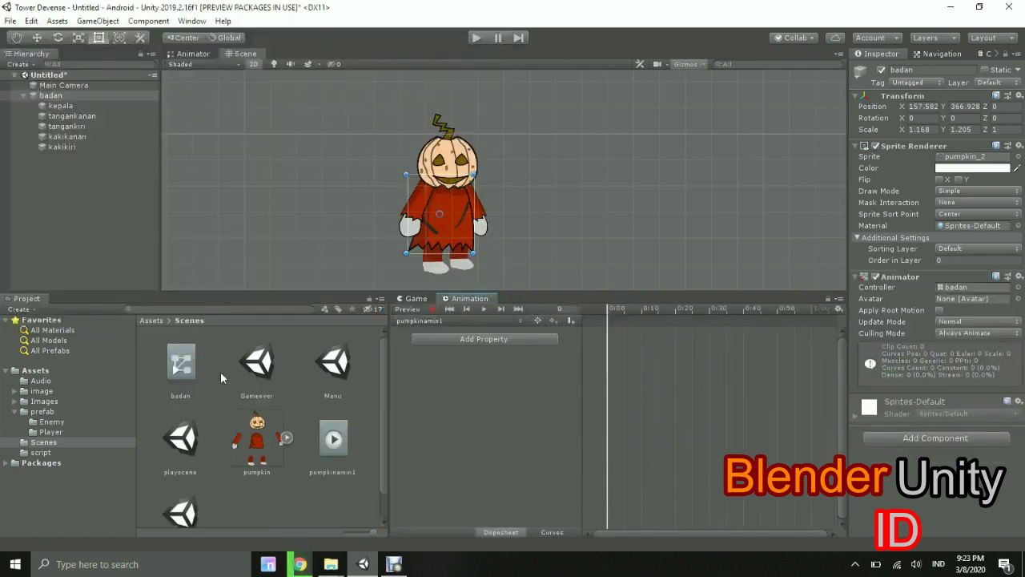
Widen the Animation timeline by narrowing the neighbouring panels
{"action": "left_click_drag", "start_coordinate": [388, 372], "coordinate": [246, 368]}
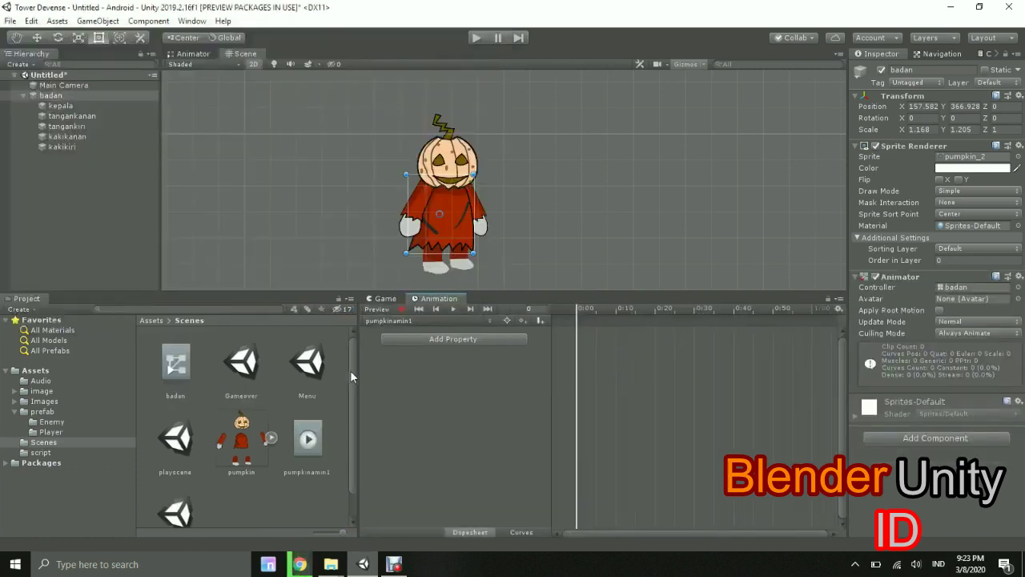
{"action": "left_click_drag", "start_coordinate": [136, 380], "coordinate": [94, 383]}
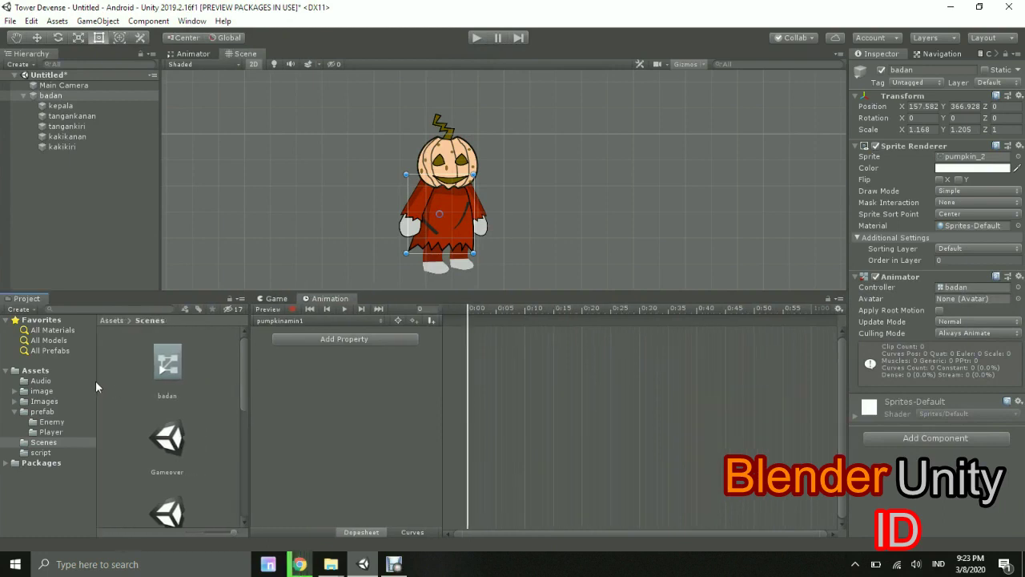
{"action": "left_click_drag", "start_coordinate": [246, 393], "coordinate": [206, 394]}
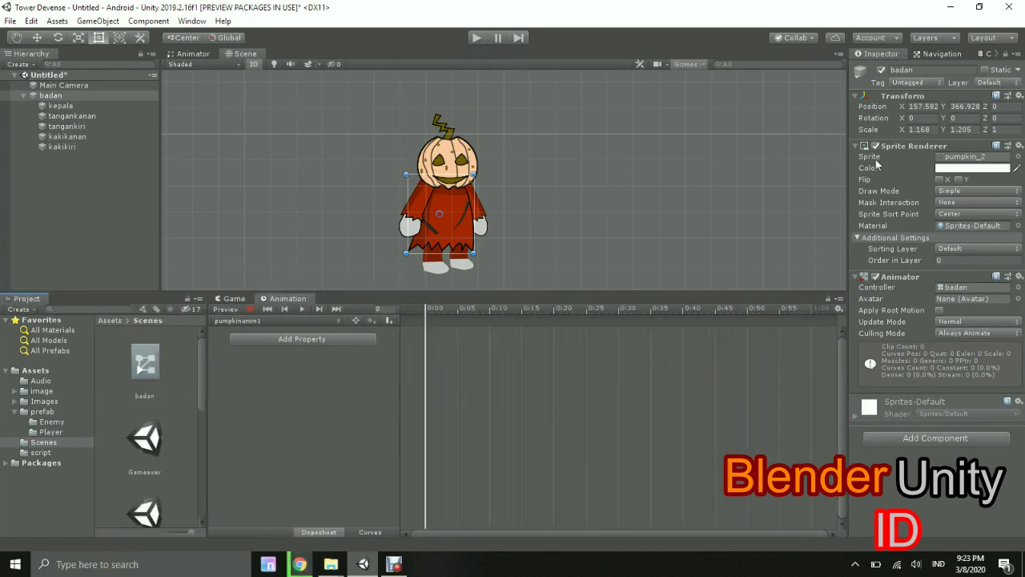
Select tangankanan and tangankiri with the Move tool and switch keyframe recording on
{"action": "left_click", "coordinate": [90, 97]}
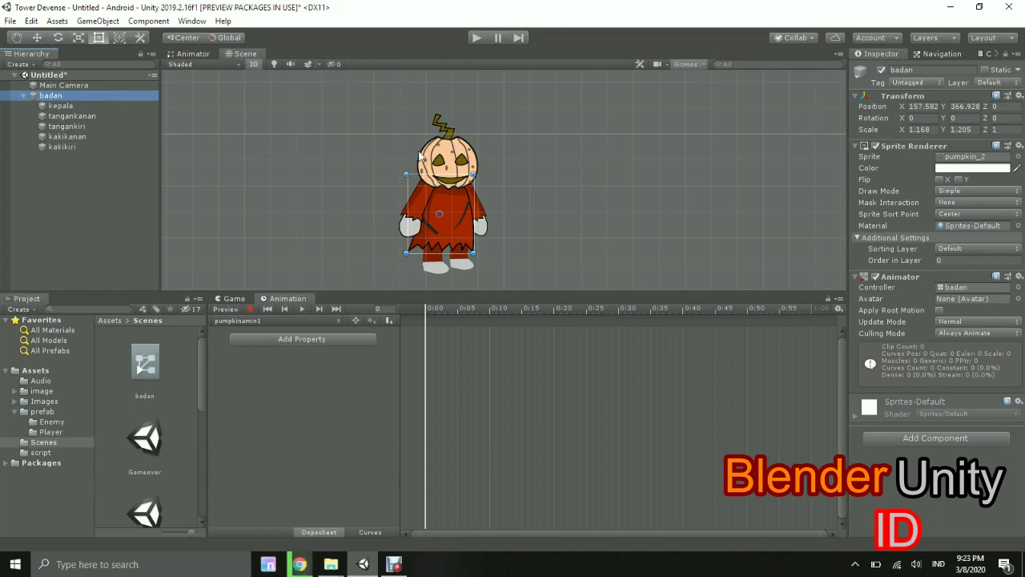
{"action": "left_click", "coordinate": [446, 157]}
{"action": "key", "text": "w"}
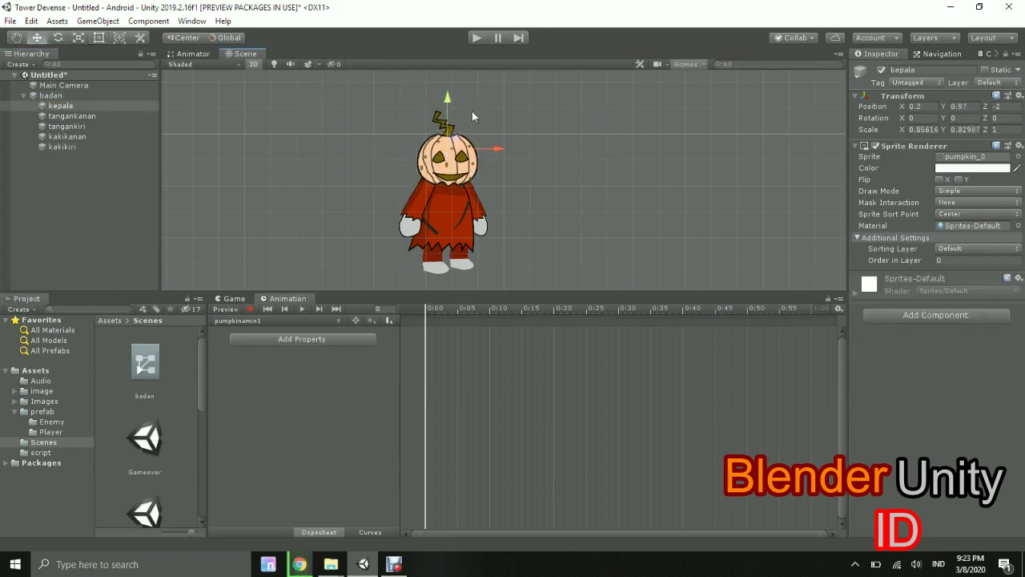
{"action": "left_click", "coordinate": [93, 116]}
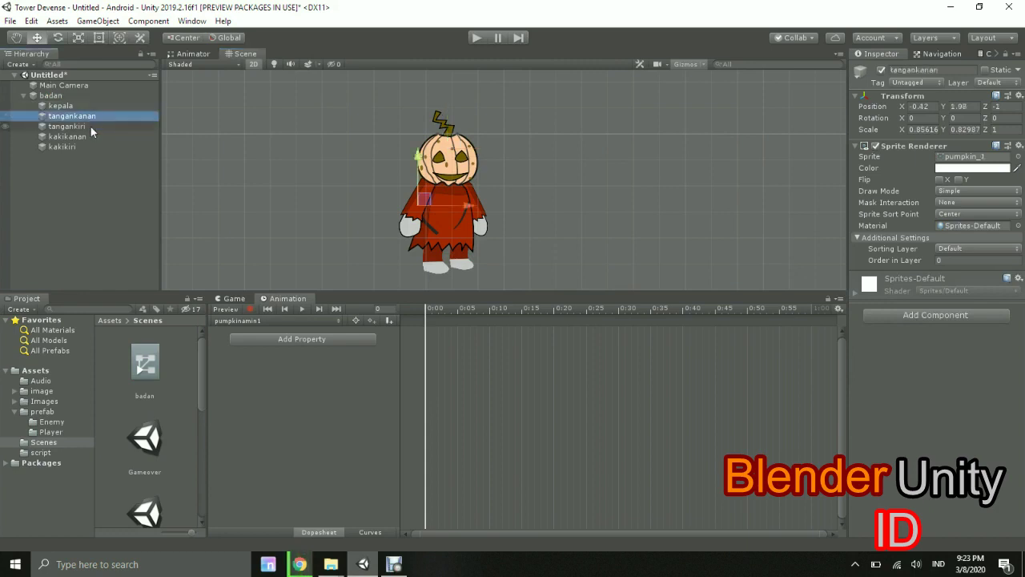
{"action": "left_click", "coordinate": [90, 128], "text": "shift"}
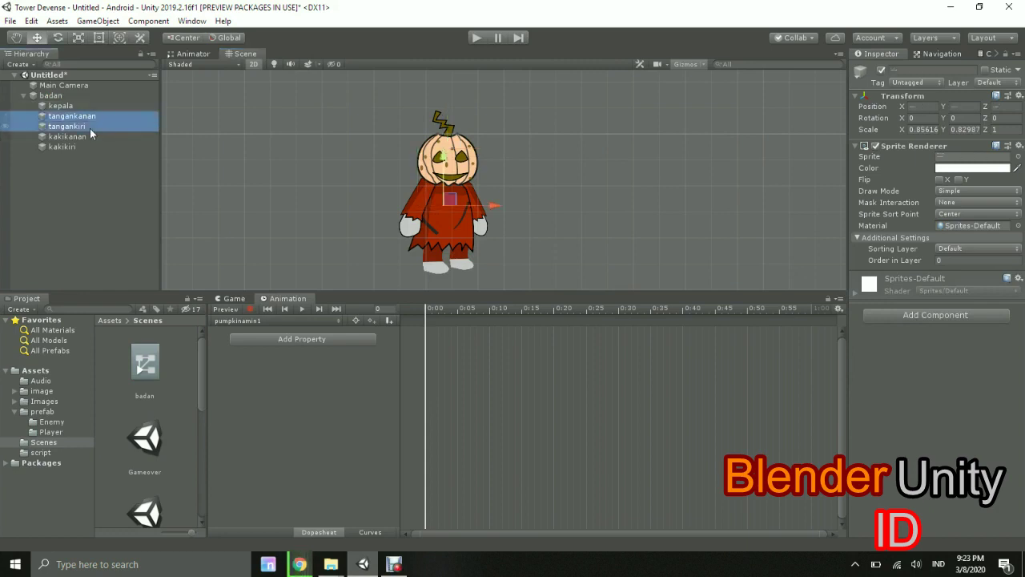
{"action": "left_click", "coordinate": [252, 309]}
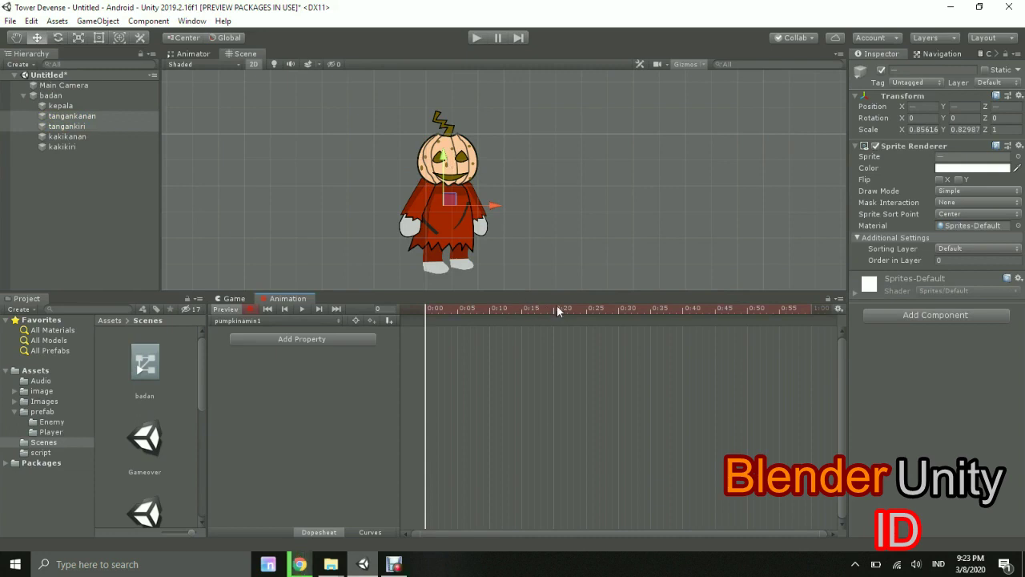
Record both arms moved at 0:35, then select the arms' 0:00 keyframes
{"action": "left_click", "coordinate": [651, 309]}
{"action": "left_click_drag", "start_coordinate": [447, 164], "coordinate": [451, 167]}
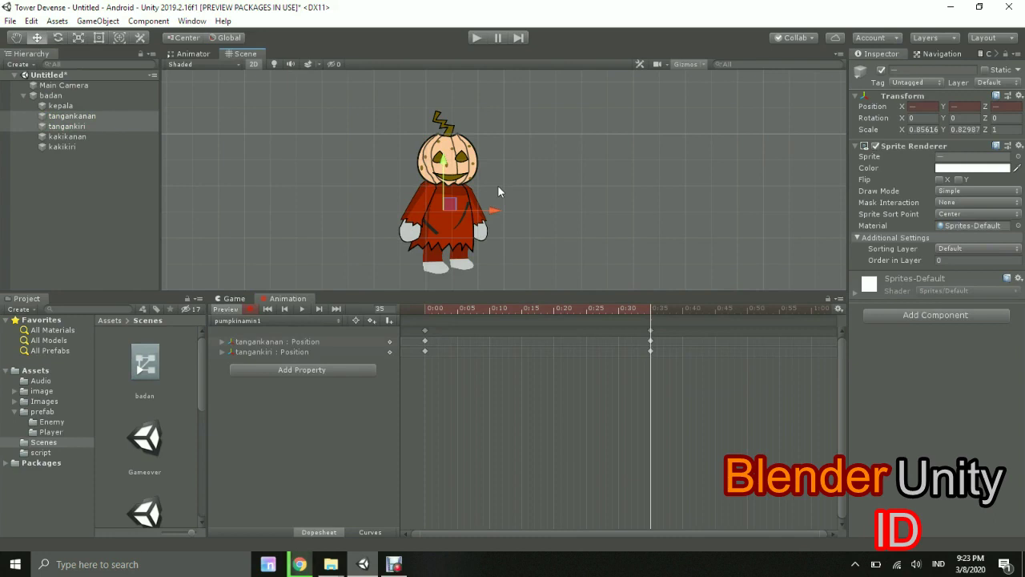
{"action": "left_click", "coordinate": [251, 309]}
{"action": "left_click", "coordinate": [426, 330]}
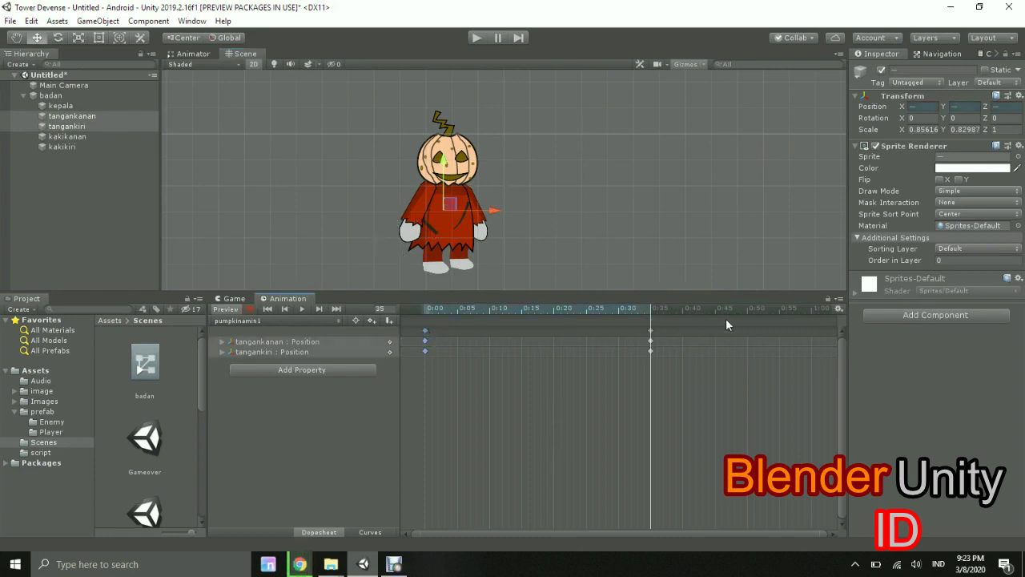
Add closing arm keyframes at 1:05 and preview the loop from 0:00
{"action": "left_click_drag", "start_coordinate": [799, 311], "coordinate": [813, 311]}
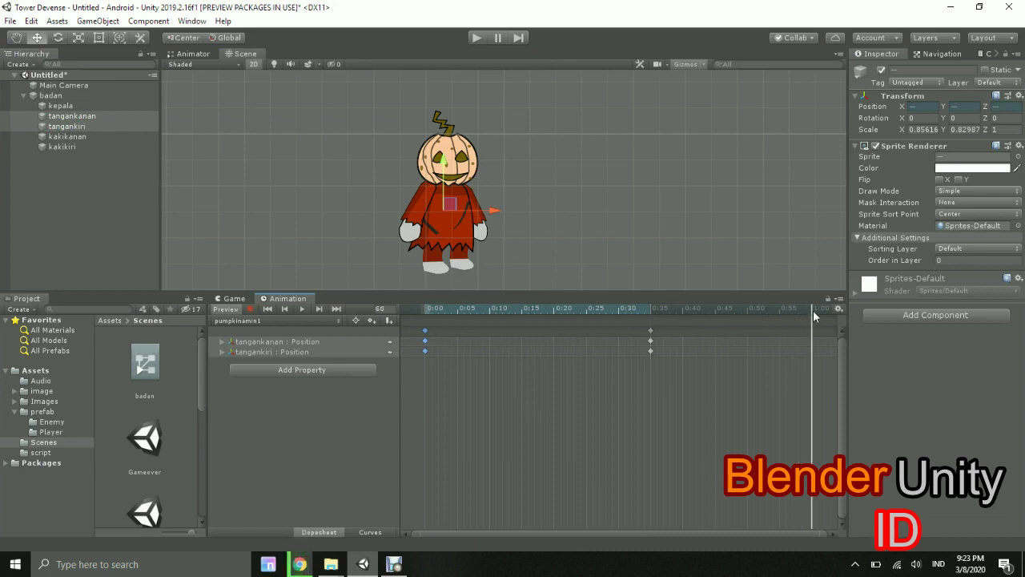
{"action": "middle_click_drag", "start_coordinate": [768, 358], "coordinate": [638, 390]}
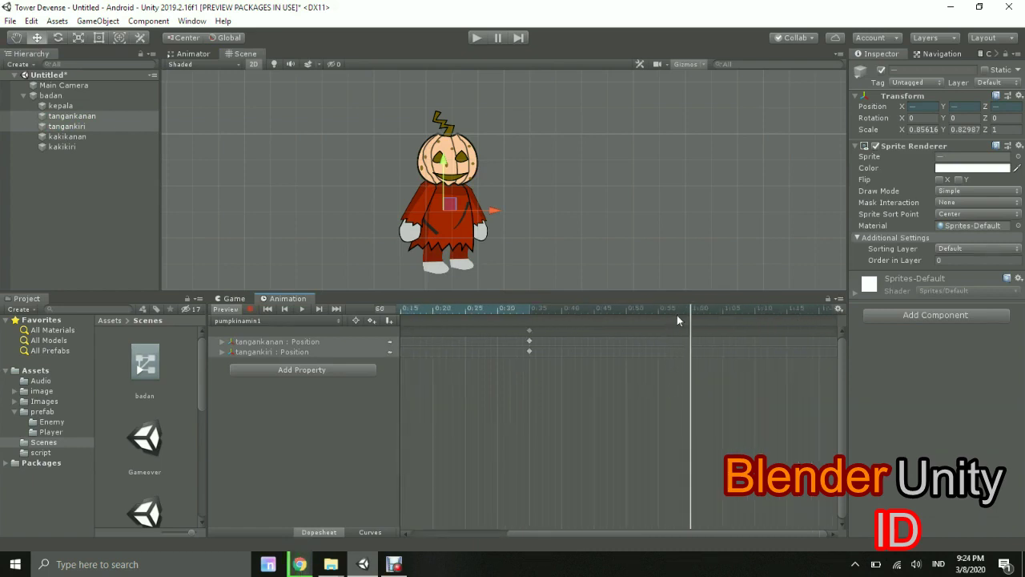
{"action": "left_click", "coordinate": [724, 309]}
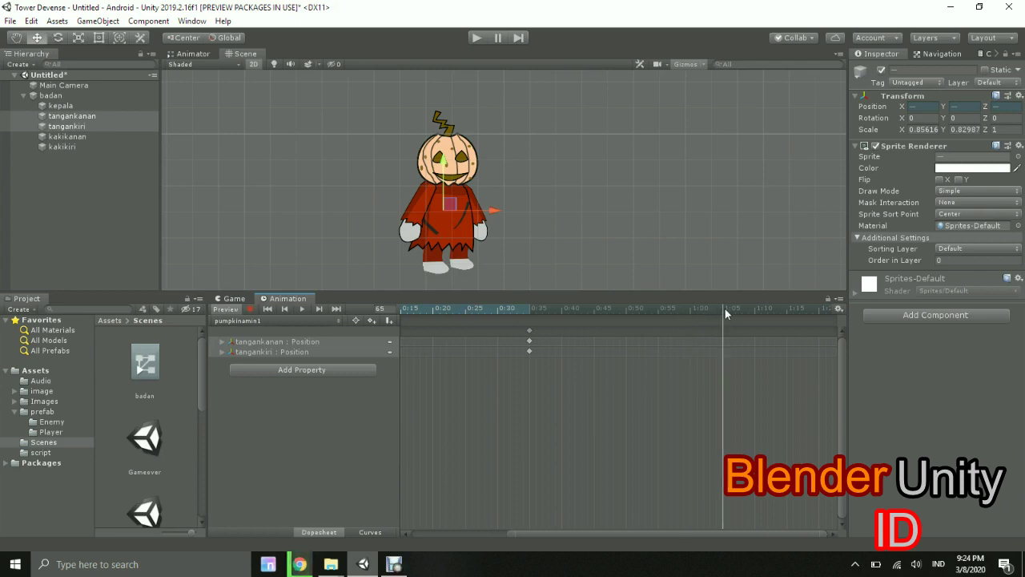
{"action": "key", "text": "k"}
{"action": "left_click", "coordinate": [301, 308]}
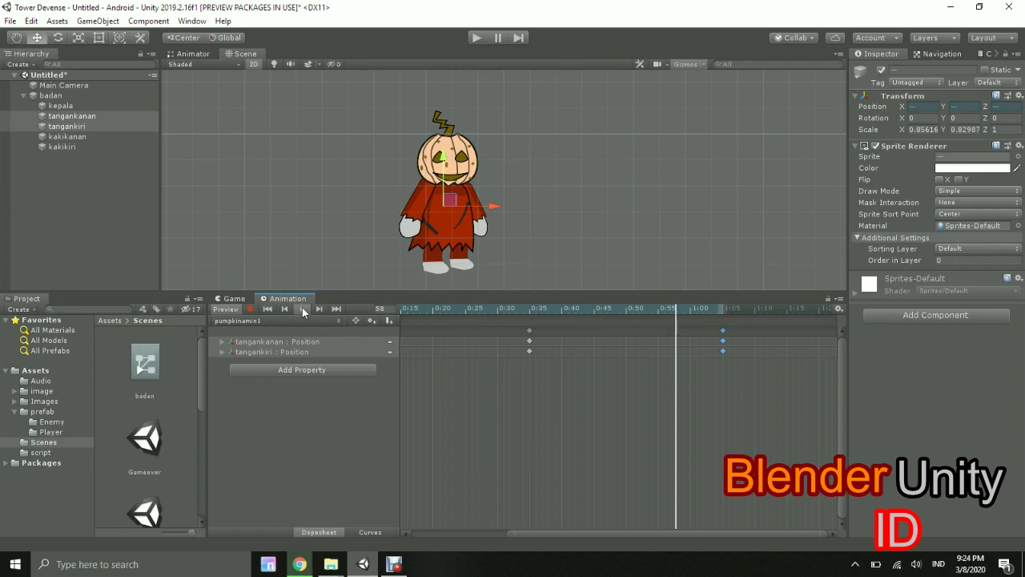
{"action": "left_click", "coordinate": [303, 310]}
{"action": "middle_click_drag", "start_coordinate": [467, 363], "coordinate": [624, 375]}
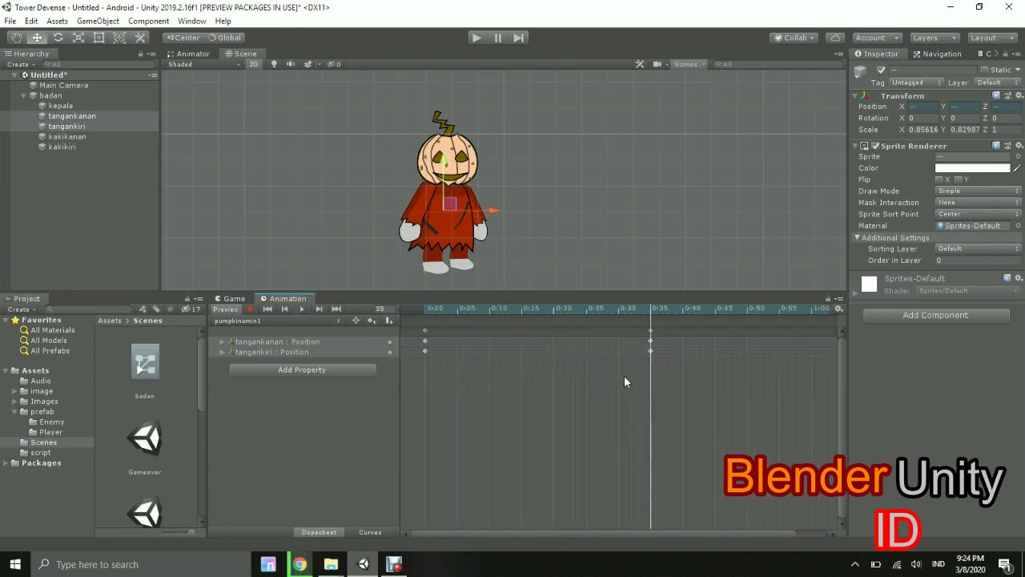
{"action": "left_click", "coordinate": [427, 312]}
{"action": "left_click", "coordinate": [60, 105]}
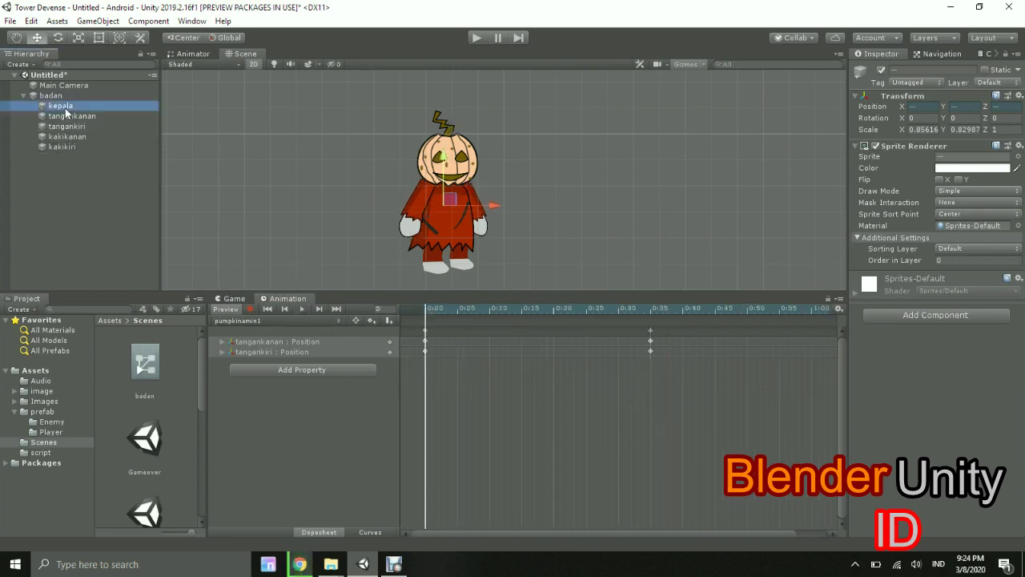
Record kepala lowered to Y 0.81 at frame 35
{"action": "left_click", "coordinate": [250, 309]}
{"action": "left_click", "coordinate": [651, 312]}
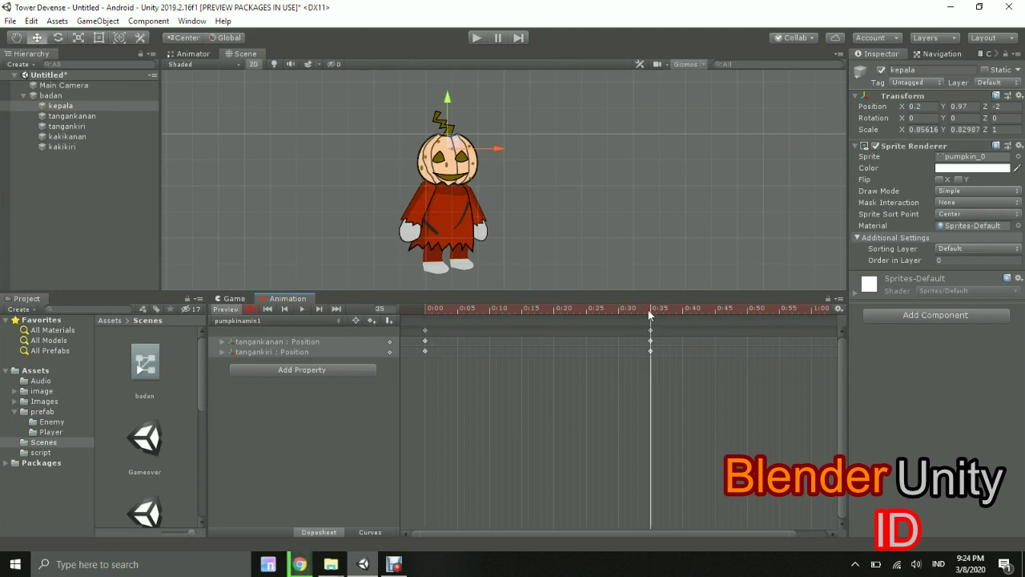
{"action": "left_click_drag", "start_coordinate": [450, 98], "coordinate": [449, 103]}
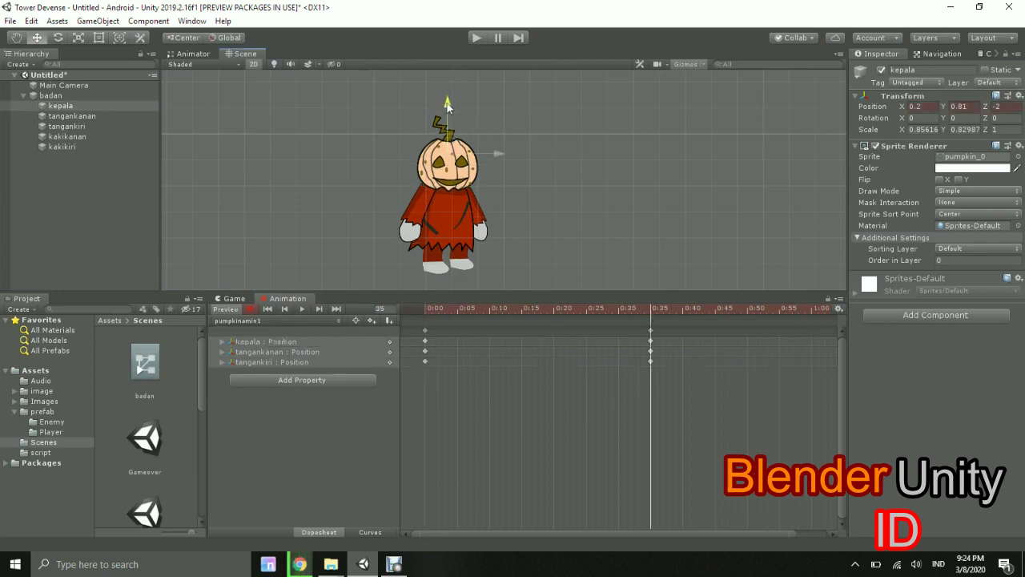
{"action": "middle_click_drag", "start_coordinate": [597, 194], "coordinate": [514, 174]}
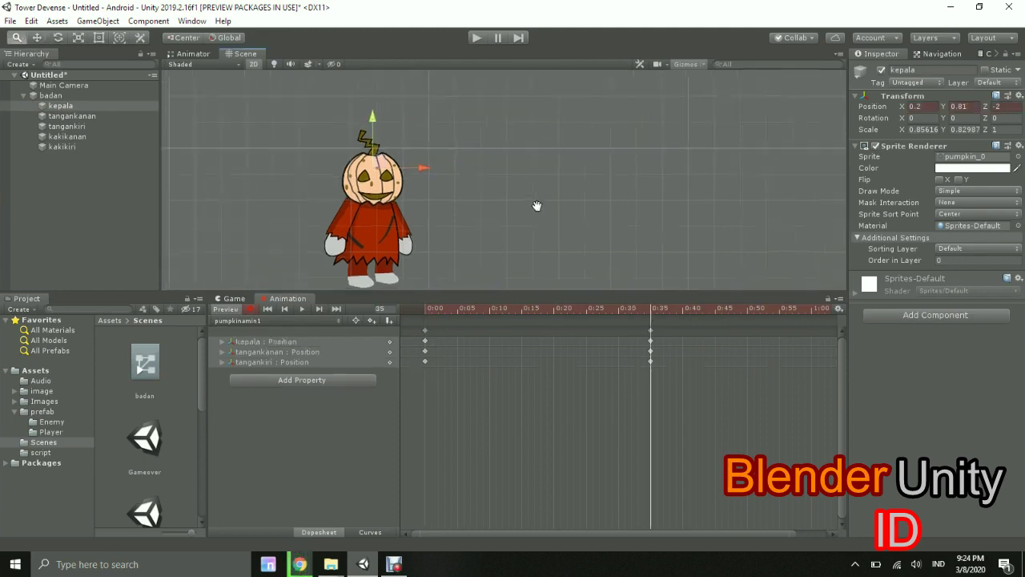
{"action": "mouse_move", "coordinate": [680, 425]}
{"action": "middle_mouse_down"}
{"action": "mouse_move", "coordinate": [575, 437]}
{"action": "mouse_move", "coordinate": [627, 408]}
{"action": "middle_mouse_up"}
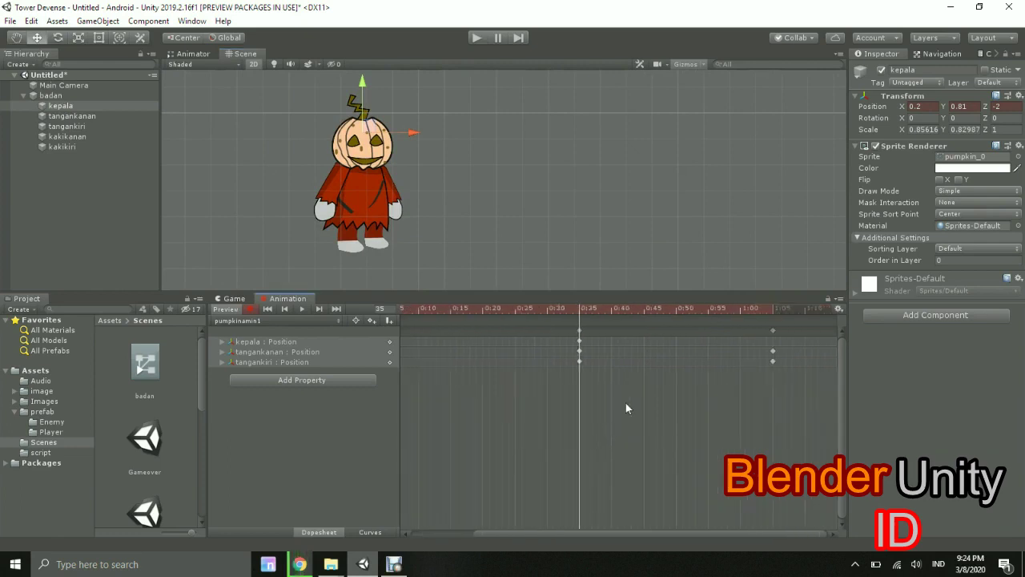
Reuse the head's 0:00 keyframe at 1:05 and preview the head bobbing
{"action": "left_click", "coordinate": [250, 309]}
{"action": "middle_click_drag", "start_coordinate": [558, 364], "coordinate": [627, 365]}
{"action": "left_click", "coordinate": [423, 342]}
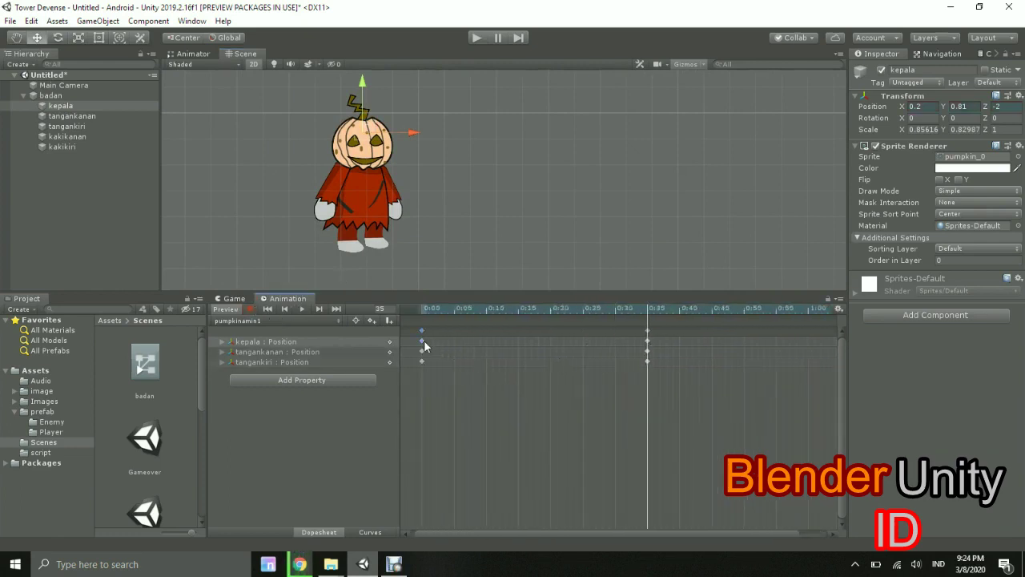
{"action": "middle_click_drag", "start_coordinate": [628, 395], "coordinate": [483, 394]}
{"action": "left_click", "coordinate": [695, 307]}
{"action": "left_click", "coordinate": [303, 308]}
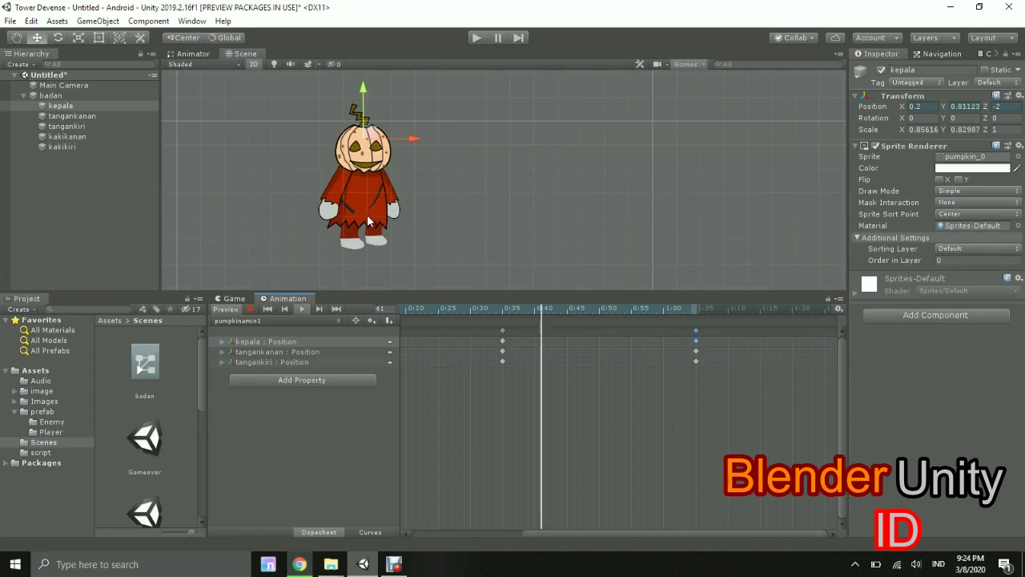
{"action": "left_click", "coordinate": [303, 309]}
{"action": "middle_click_drag", "start_coordinate": [462, 365], "coordinate": [611, 355]}
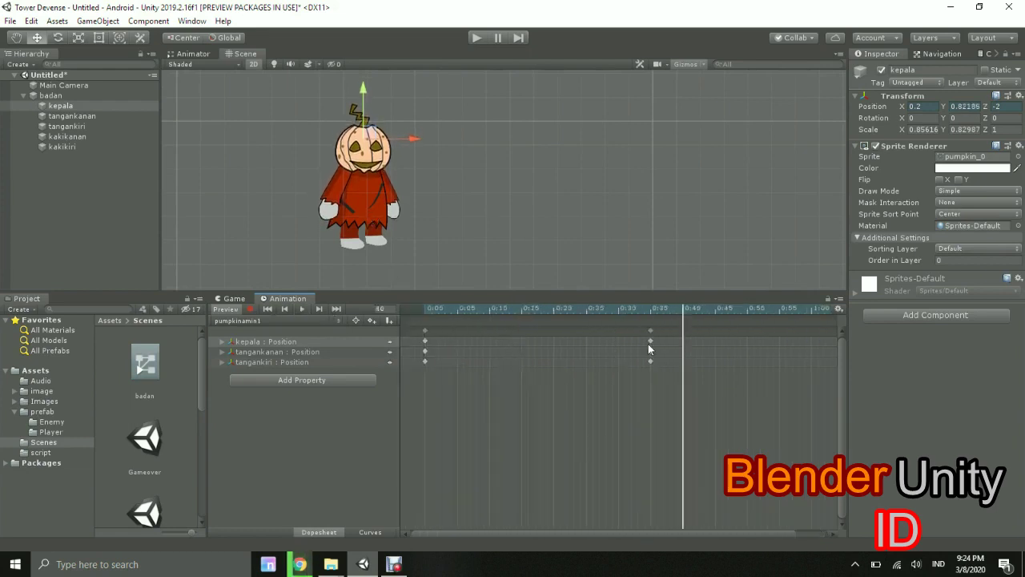
{"action": "left_click", "coordinate": [431, 310]}
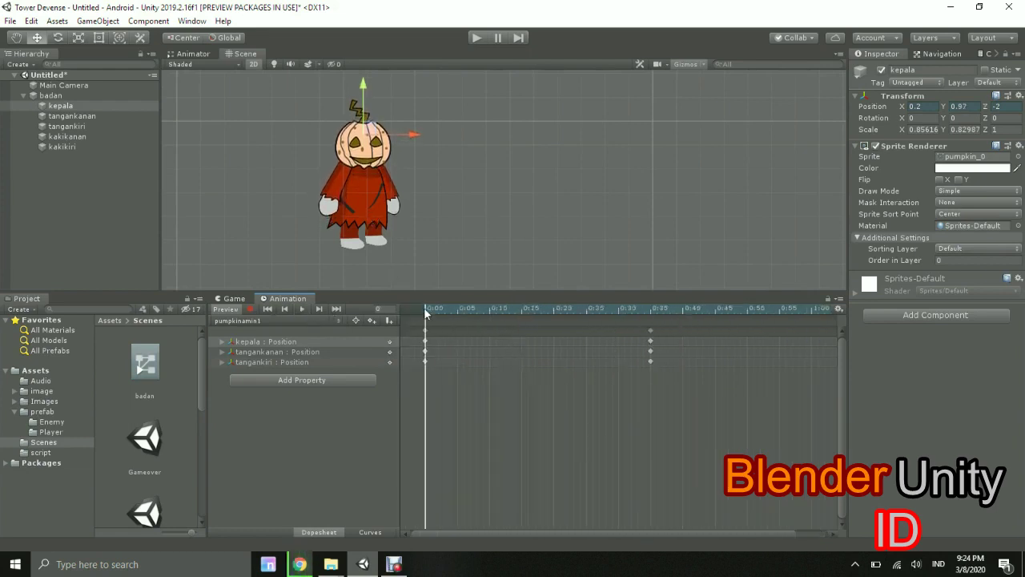
Record badan nudged slightly down at frame 35
{"action": "left_click", "coordinate": [69, 97]}
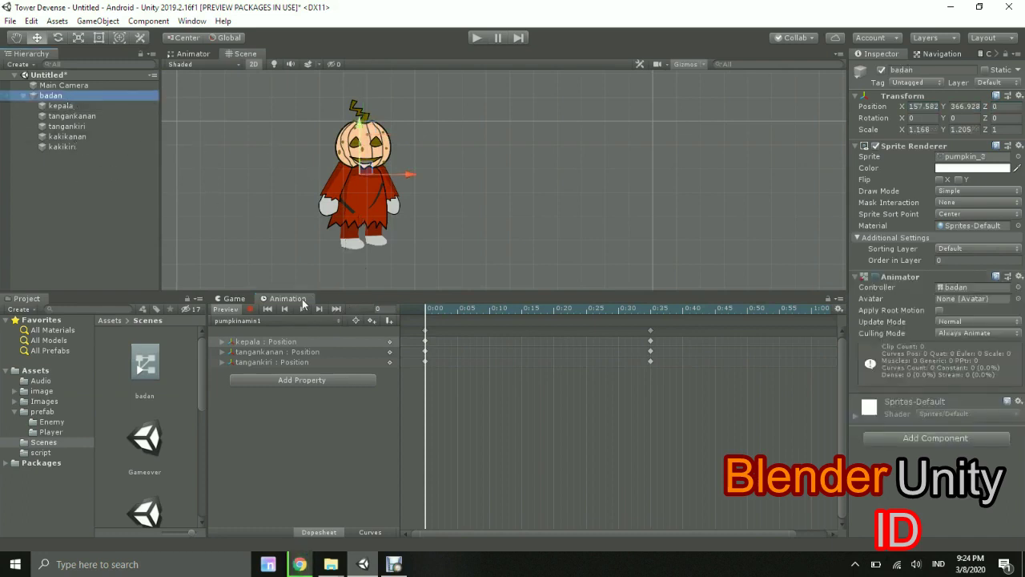
{"action": "left_click", "coordinate": [252, 309]}
{"action": "left_click", "coordinate": [652, 309]}
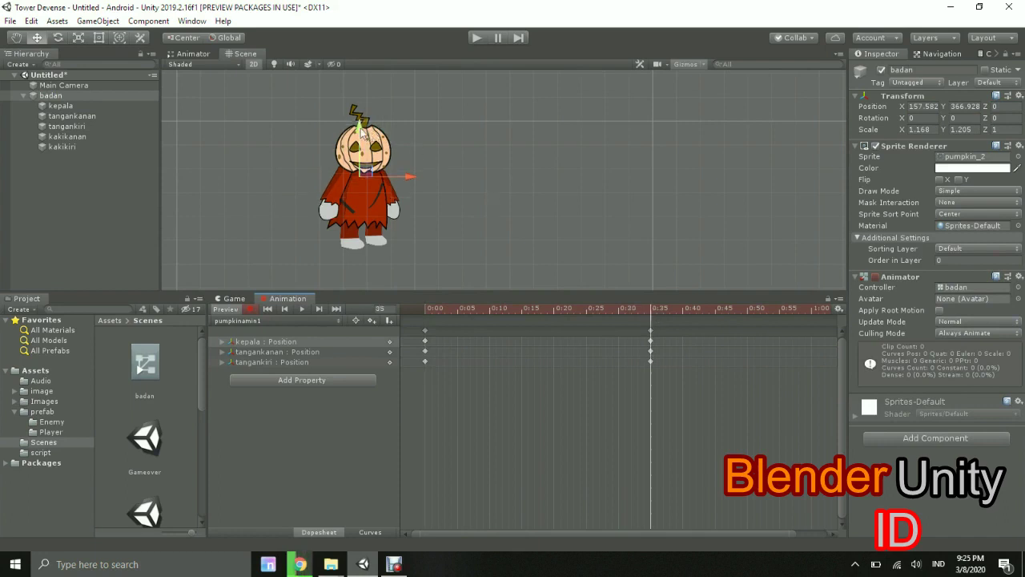
{"action": "left_click_drag", "start_coordinate": [362, 134], "coordinate": [362, 135]}
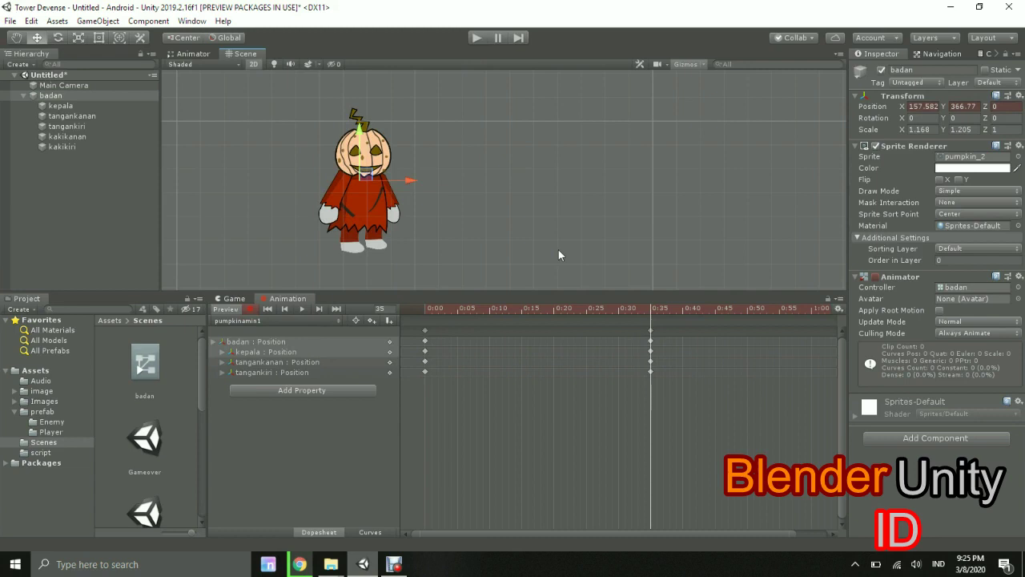
{"action": "scroll", "coordinate": [539, 242], "scroll_direction": "down", "scroll_amount": 2}
{"action": "middle_click_drag", "start_coordinate": [539, 242], "coordinate": [512, 215]}
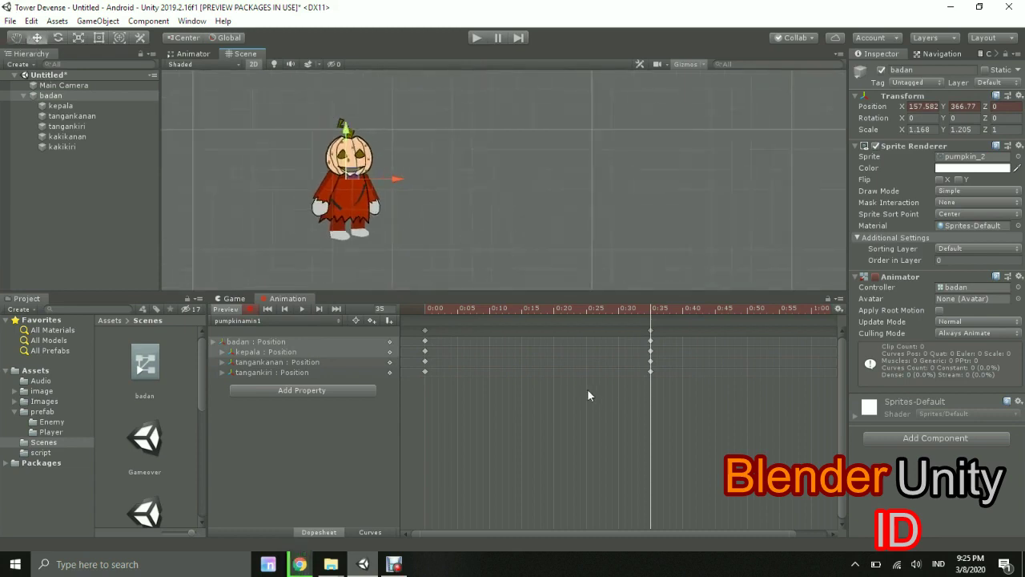
{"action": "left_click", "coordinate": [250, 308]}
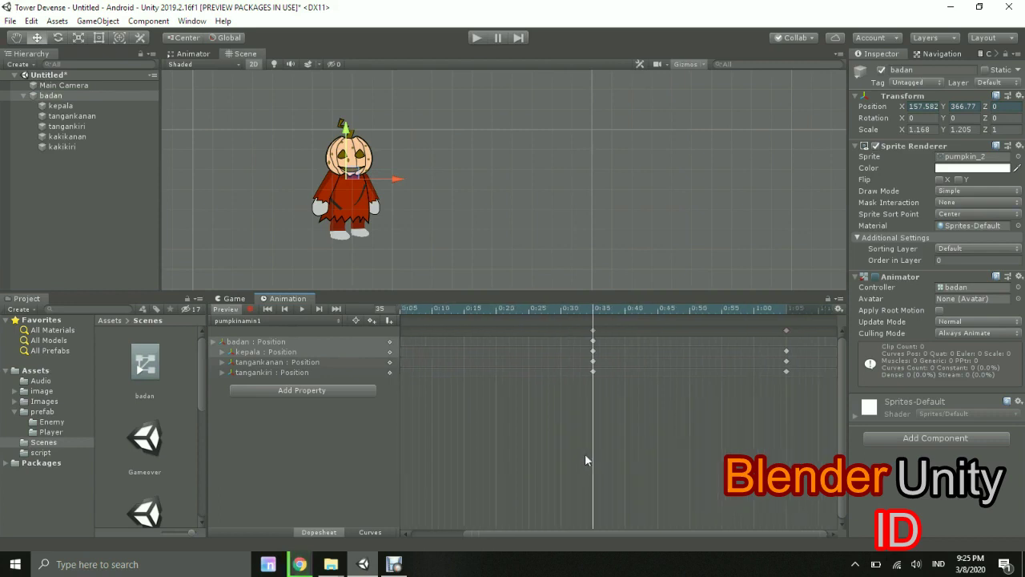
Reuse the body's 0:00 keyframe at 1:05 and preview the clip
{"action": "left_click", "coordinate": [427, 341]}
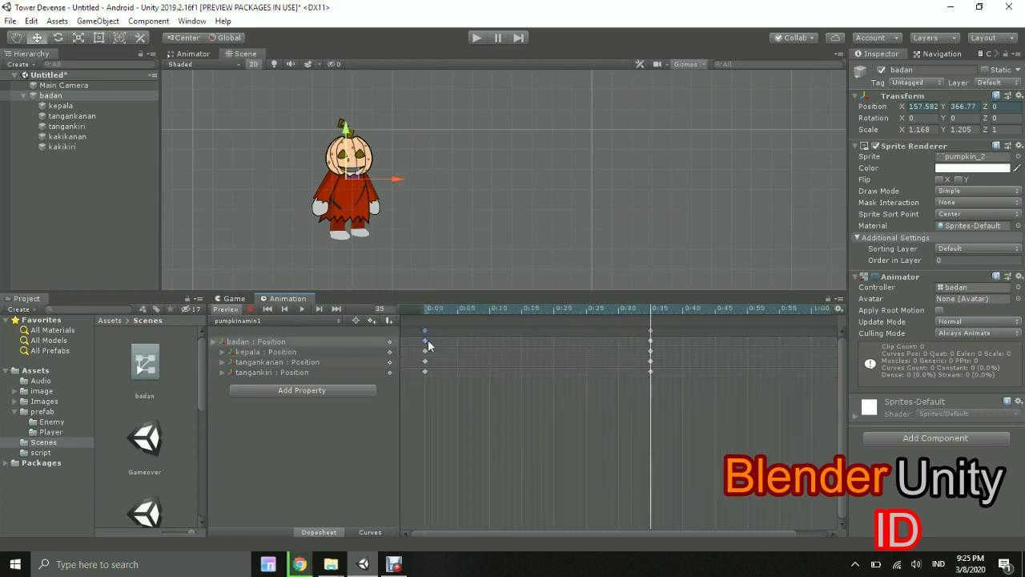
{"action": "scroll", "coordinate": [723, 317], "scroll_direction": "right", "scroll_amount": 3}
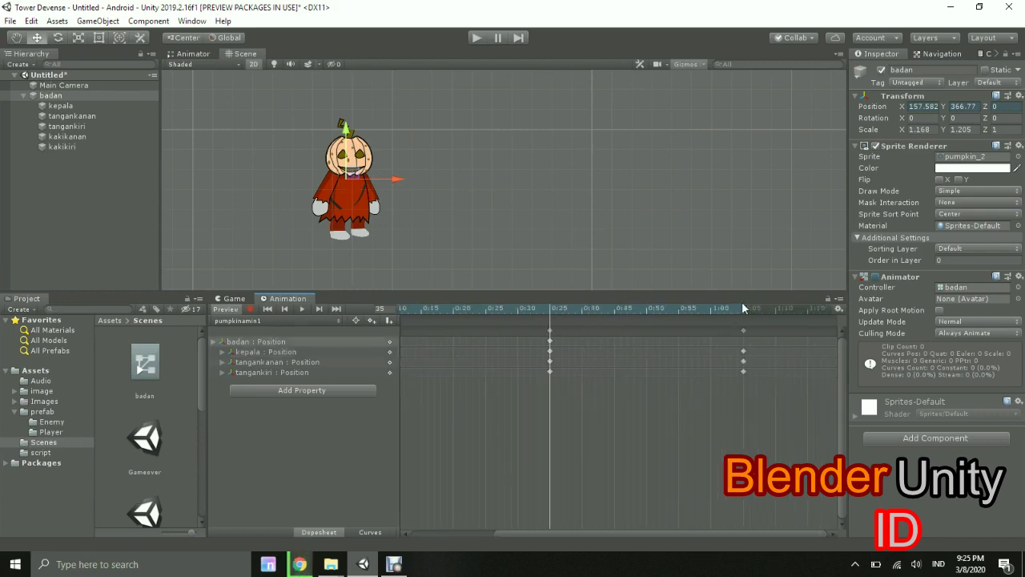
{"action": "left_click", "coordinate": [743, 309]}
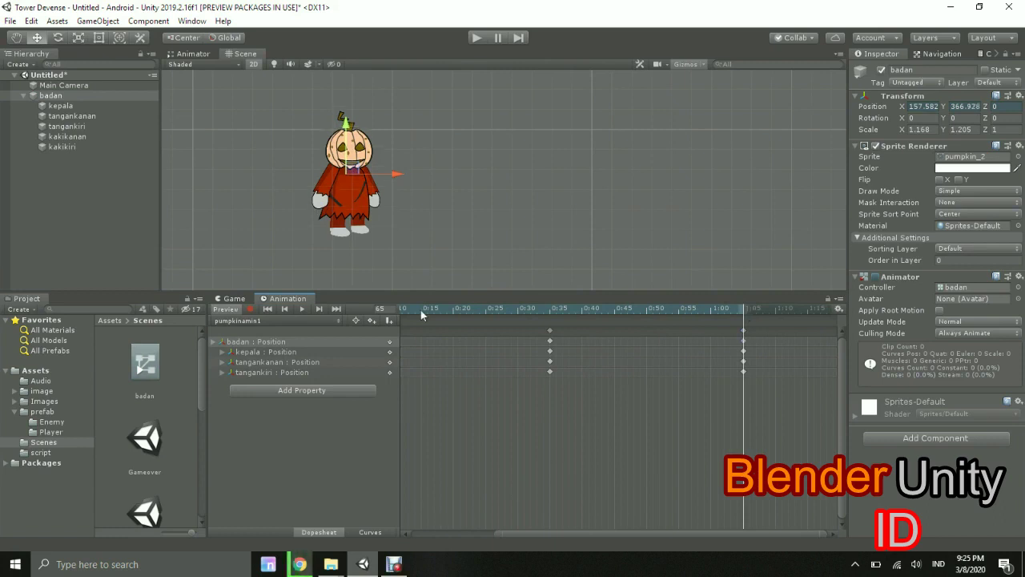
{"action": "left_click", "coordinate": [295, 309]}
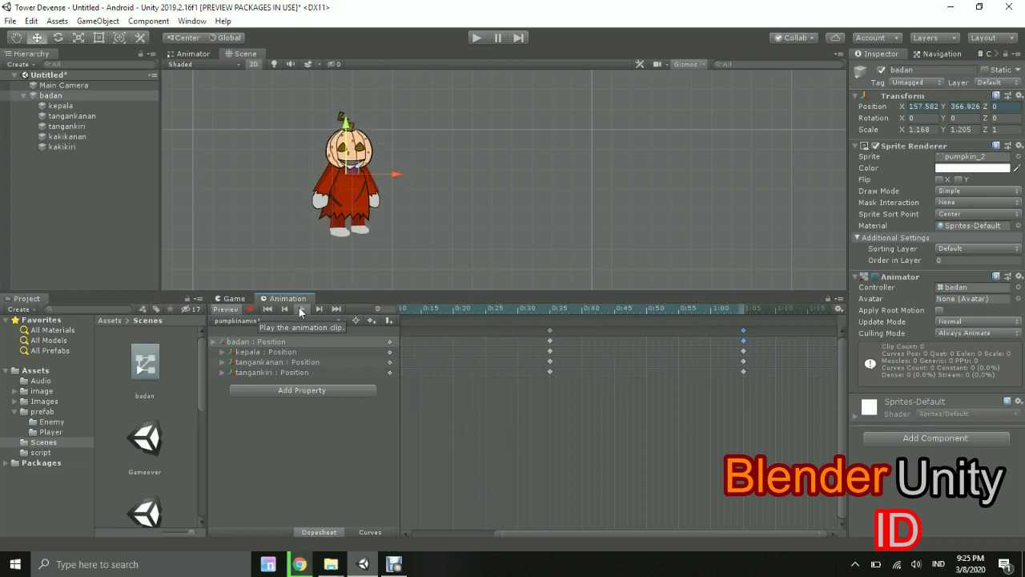
{"action": "left_click", "coordinate": [81, 147]}
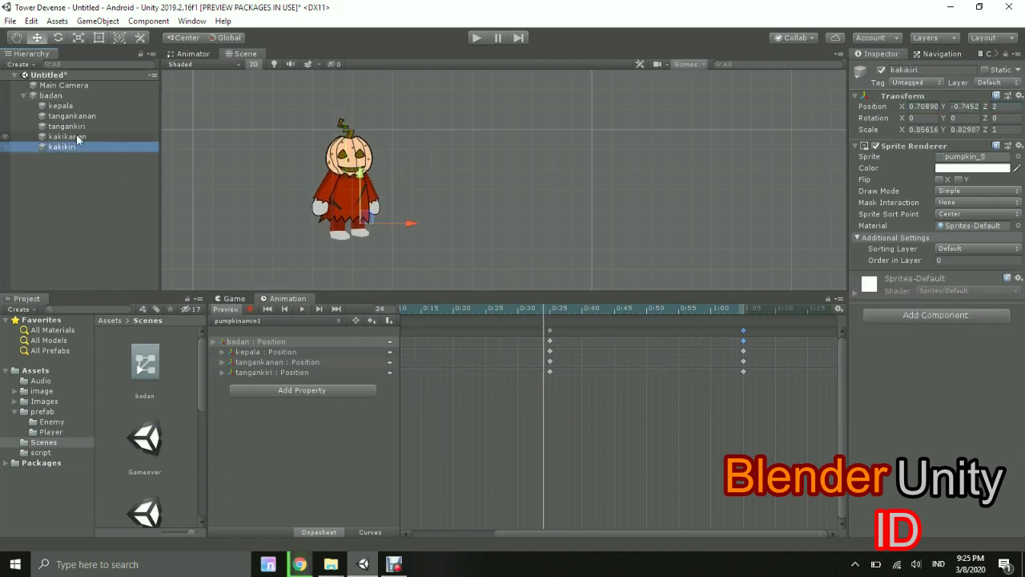
Play the pumpkinamin1 clip and stop the preview
{"action": "left_click", "coordinate": [76, 138], "text": "shift"}
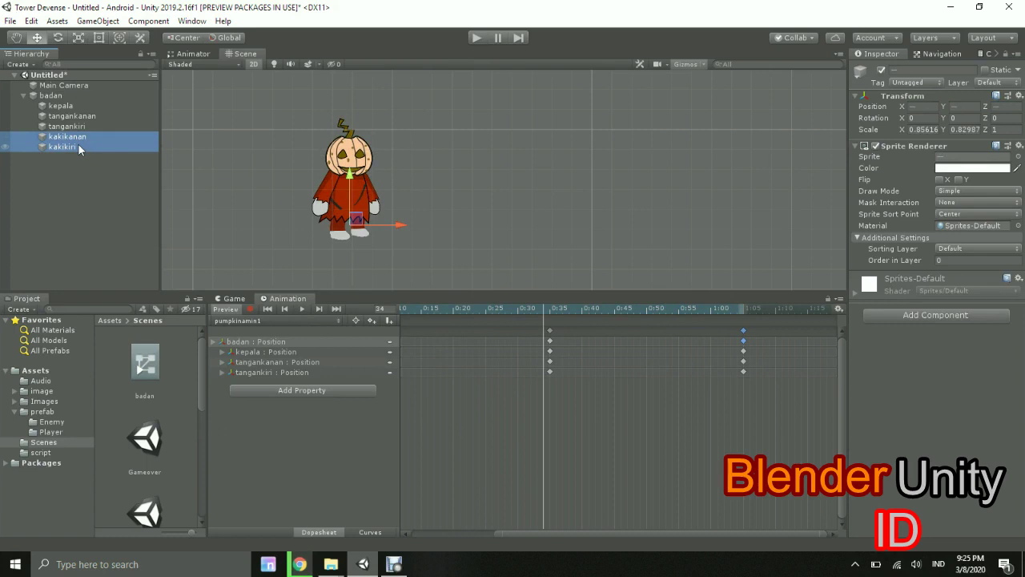
{"action": "left_click", "coordinate": [80, 172]}
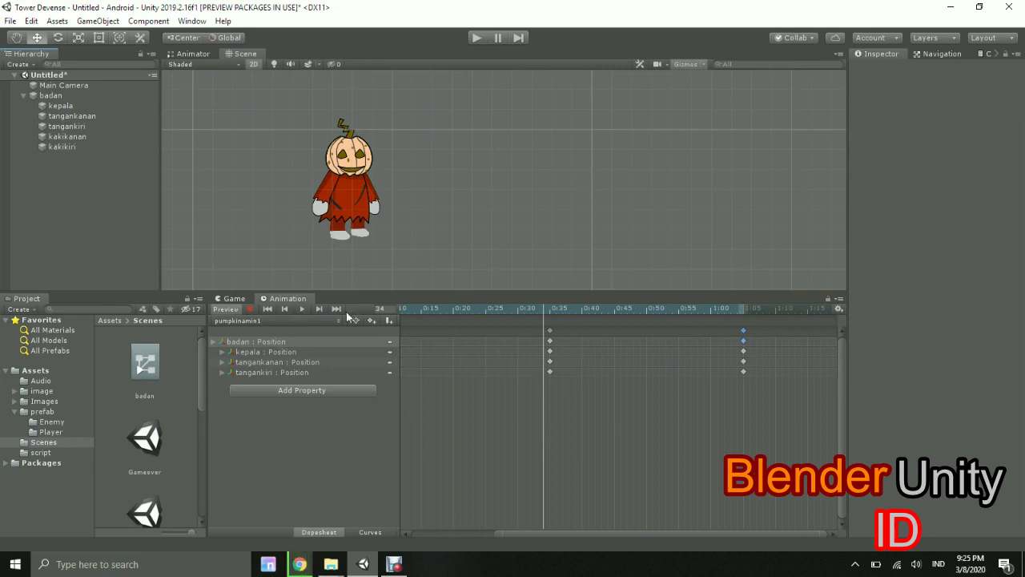
{"action": "left_click", "coordinate": [302, 309]}
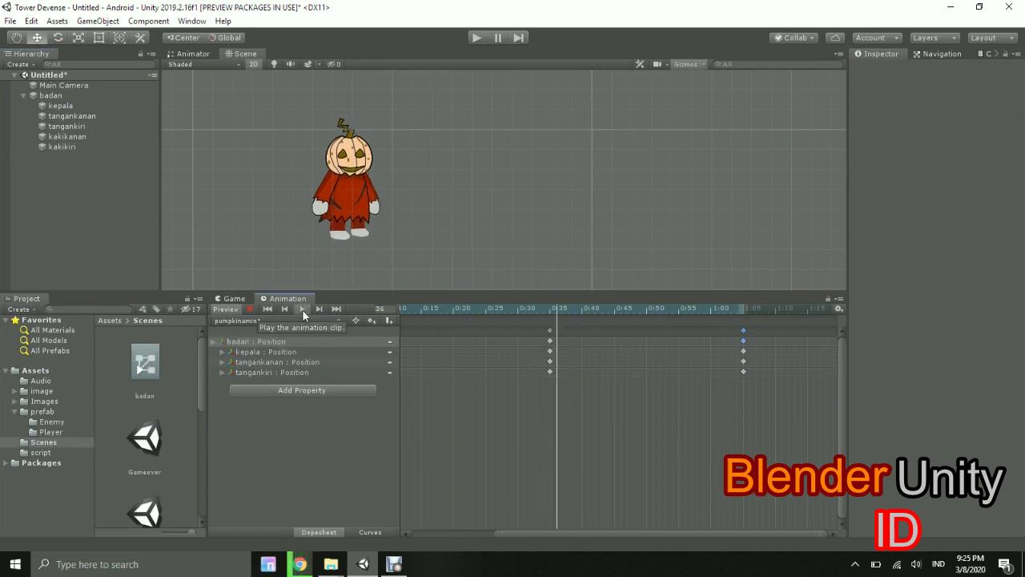
{"action": "left_click", "coordinate": [302, 309]}
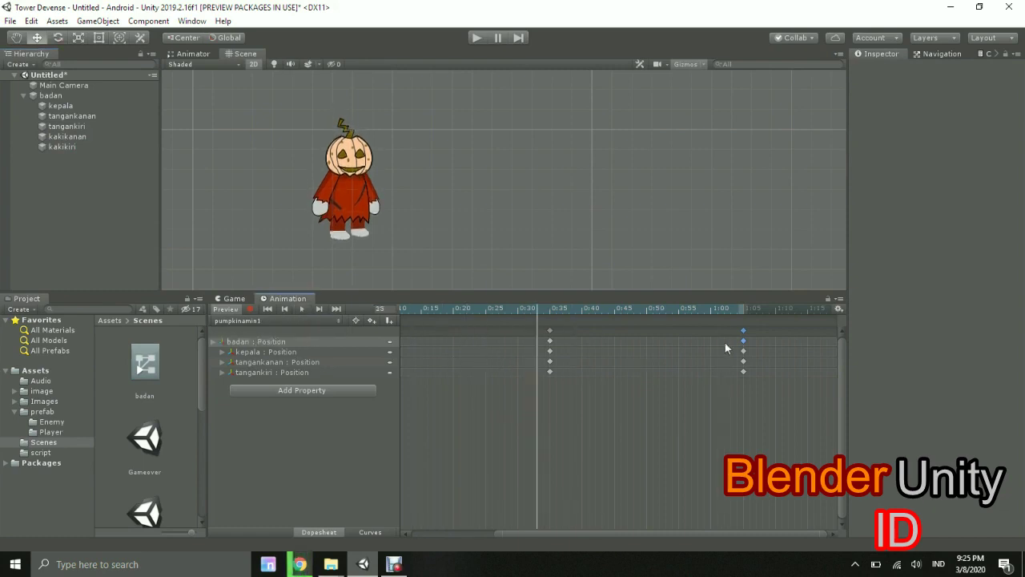
Delete the badan Position track and its keyframes from pumpkinamin1
{"action": "left_click", "coordinate": [550, 341], "text": "shift"}
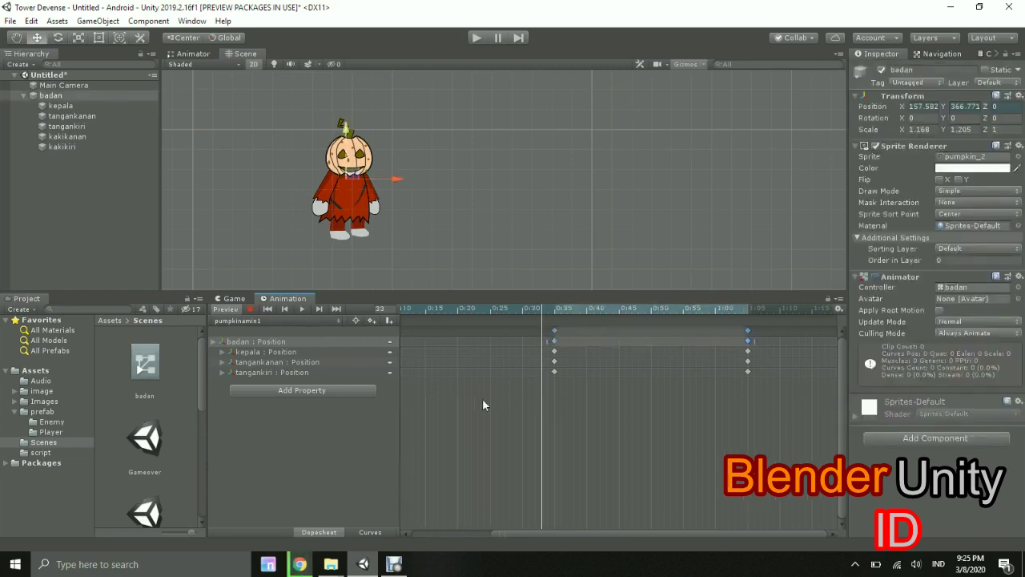
{"action": "middle_click_drag", "start_coordinate": [482, 404], "coordinate": [603, 368]}
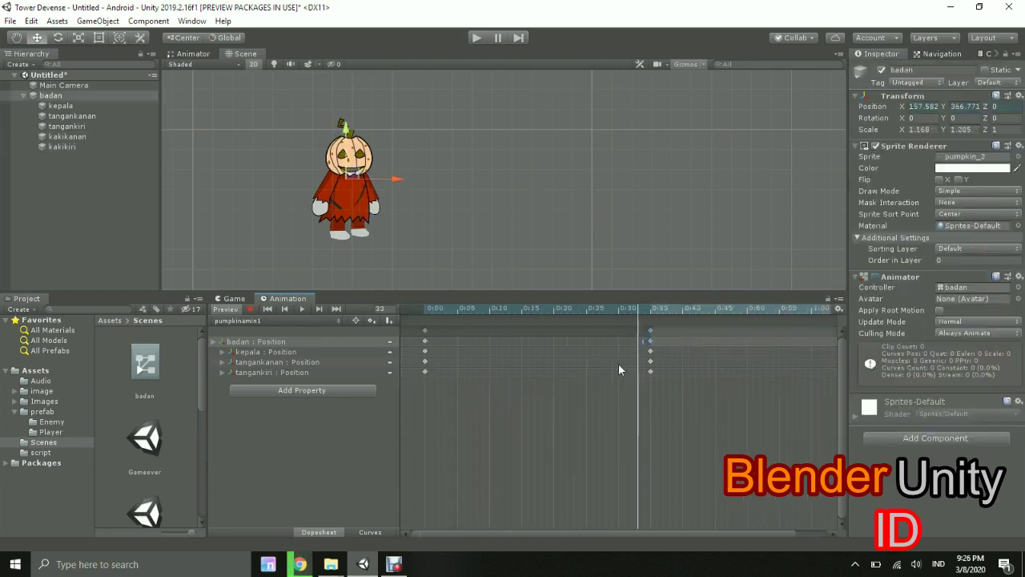
{"action": "key", "text": "Delete"}
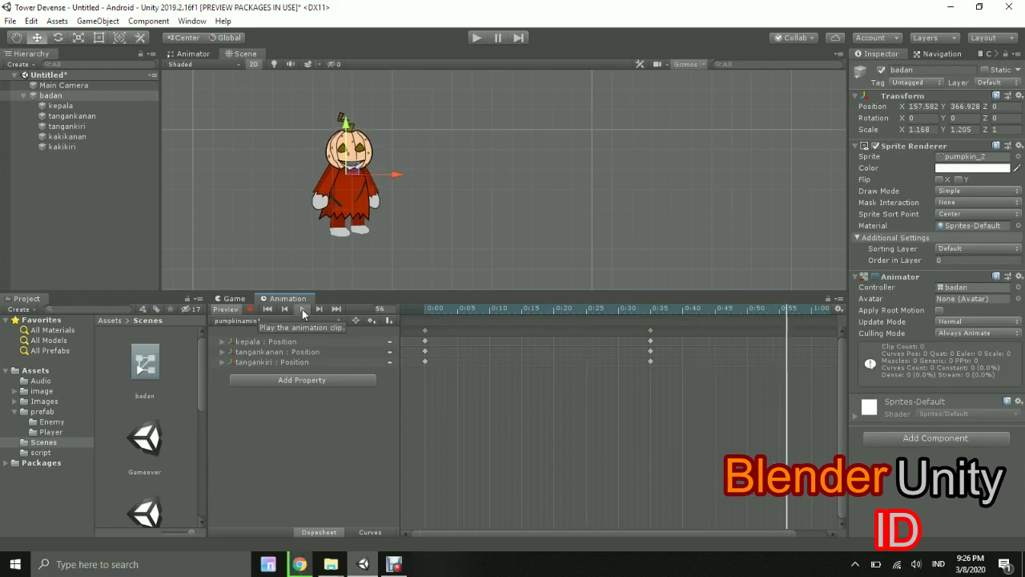
{"action": "left_click", "coordinate": [301, 309]}
{"action": "scroll", "coordinate": [336, 232], "scroll_direction": "down", "scroll_amount": 2}
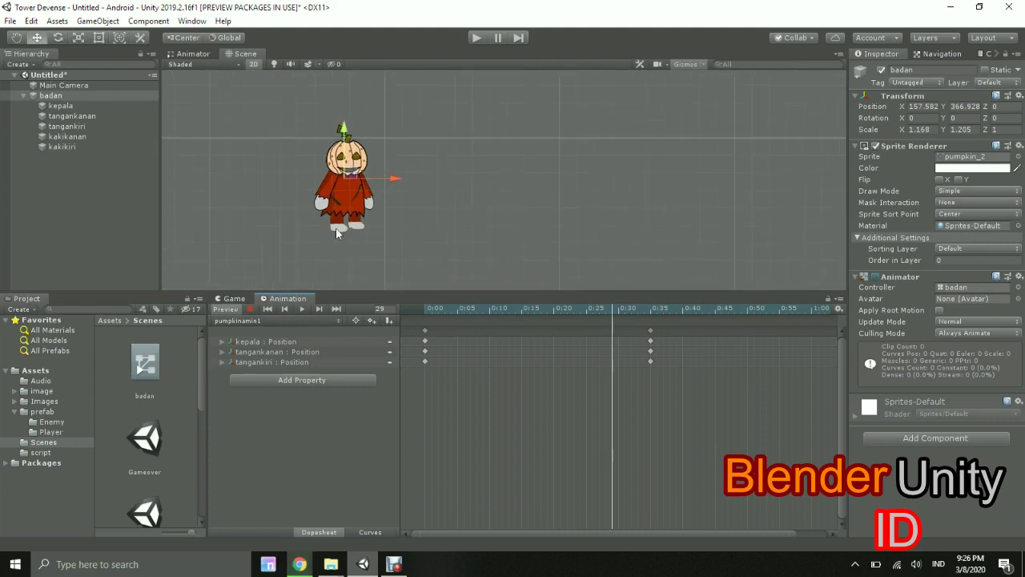
{"action": "left_click", "coordinate": [282, 320]}
{"action": "left_click", "coordinate": [280, 350]}
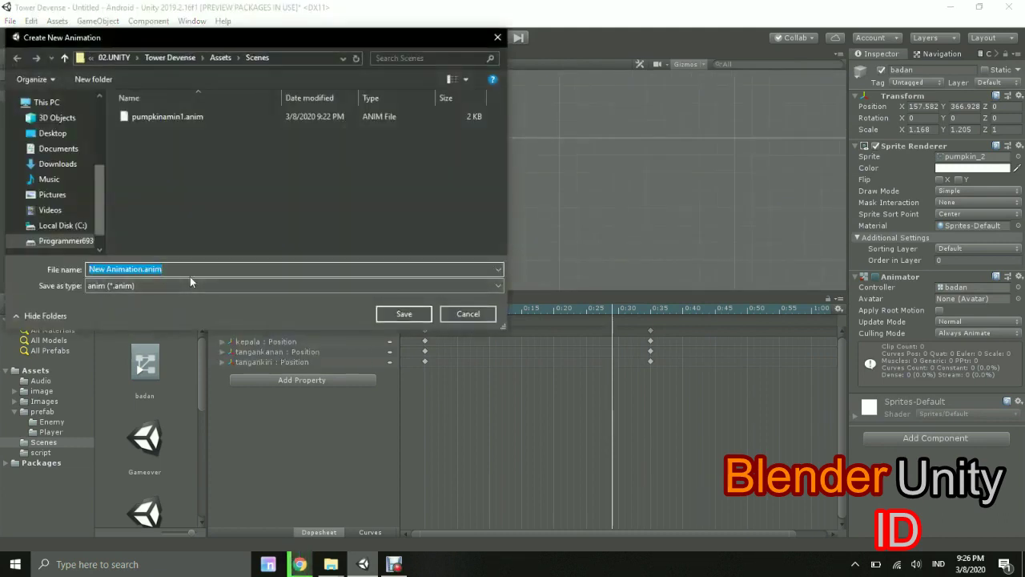
Save the new clip as pumpkinrun, then select tangankanan with recording on
{"action": "type", "text": "pumpkin"}
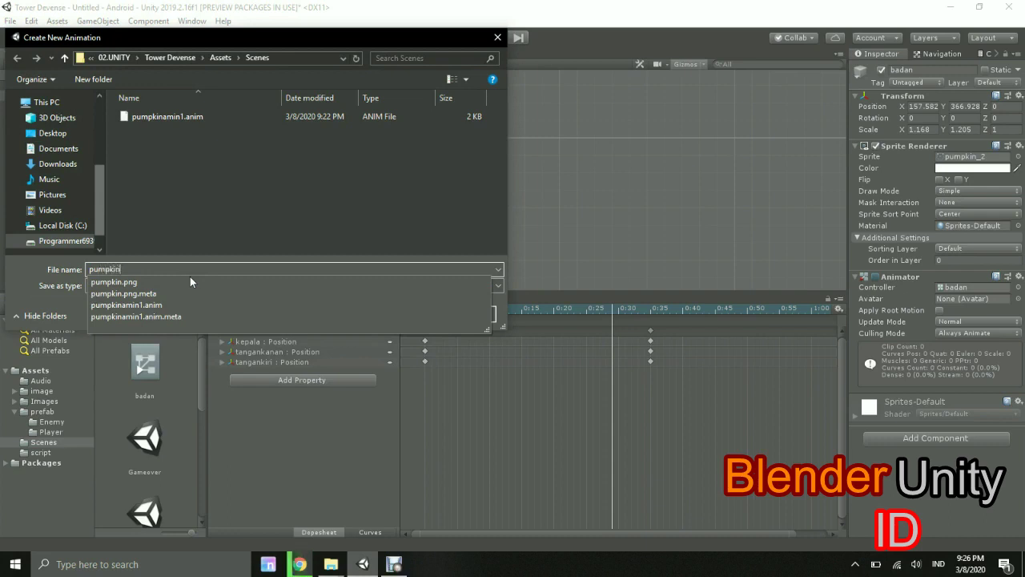
{"action": "type", "text": "run"}
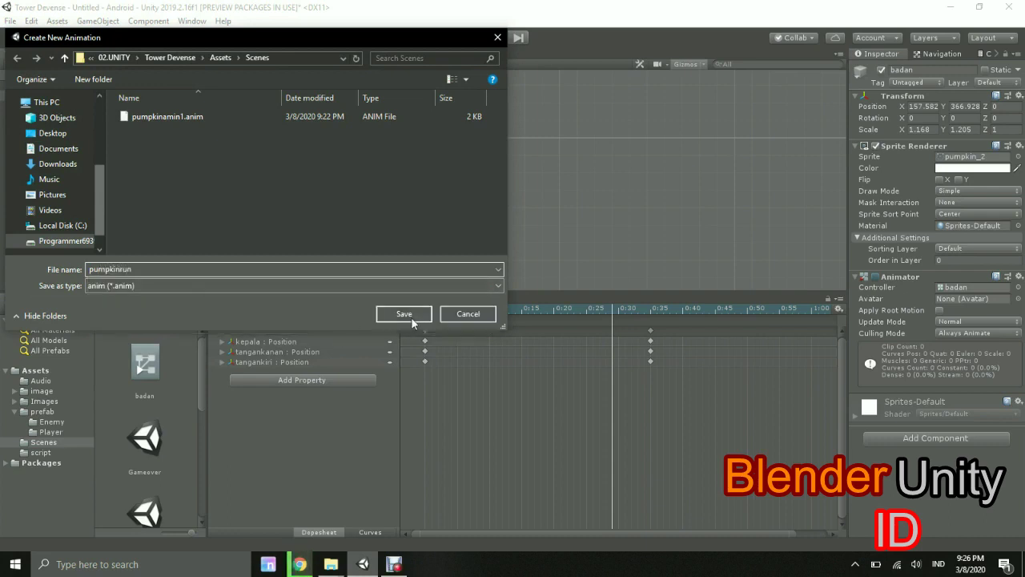
{"action": "left_click", "coordinate": [406, 313]}
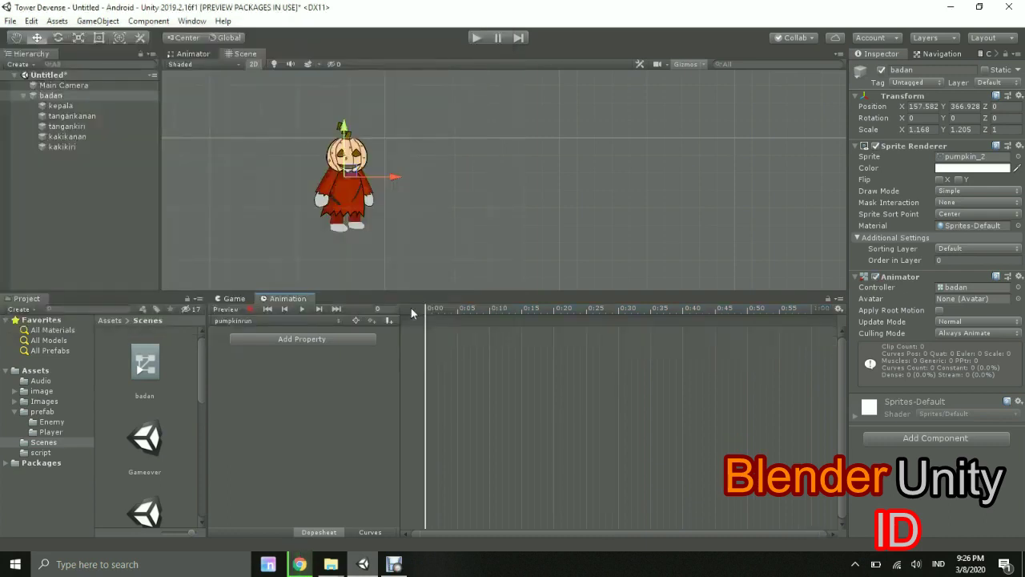
{"action": "left_click", "coordinate": [76, 95]}
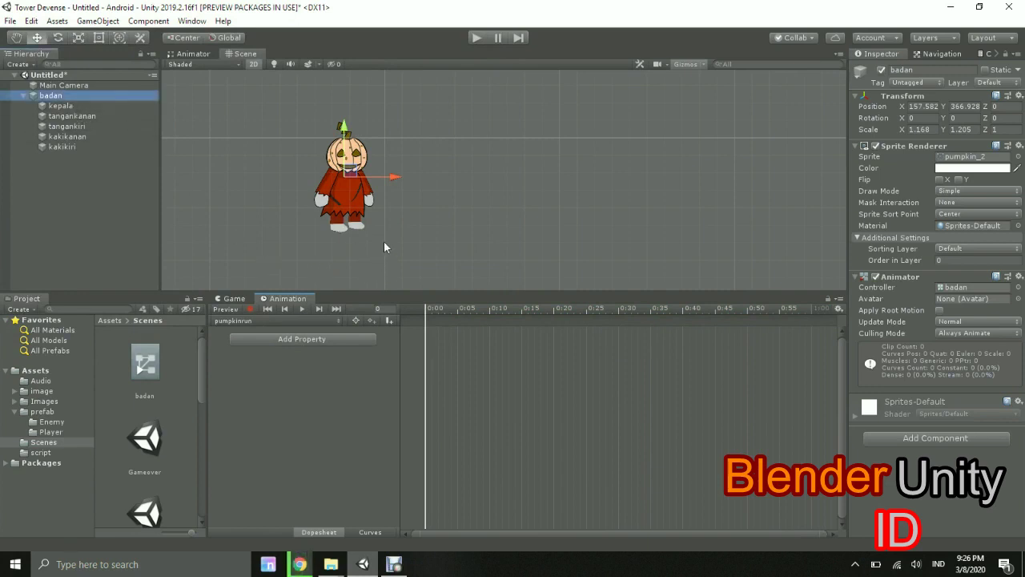
{"action": "left_click", "coordinate": [85, 116]}
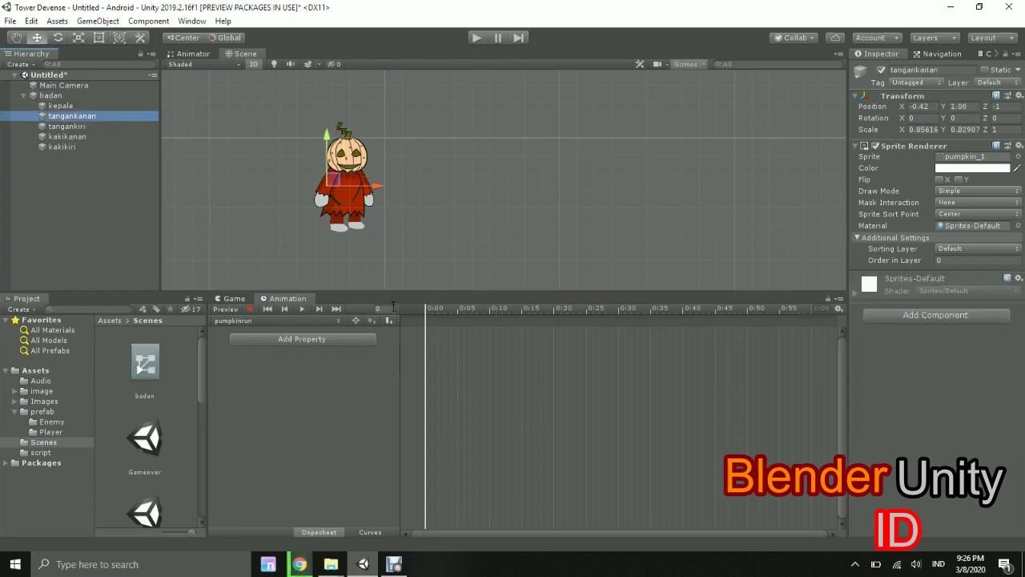
{"action": "left_click", "coordinate": [250, 308]}
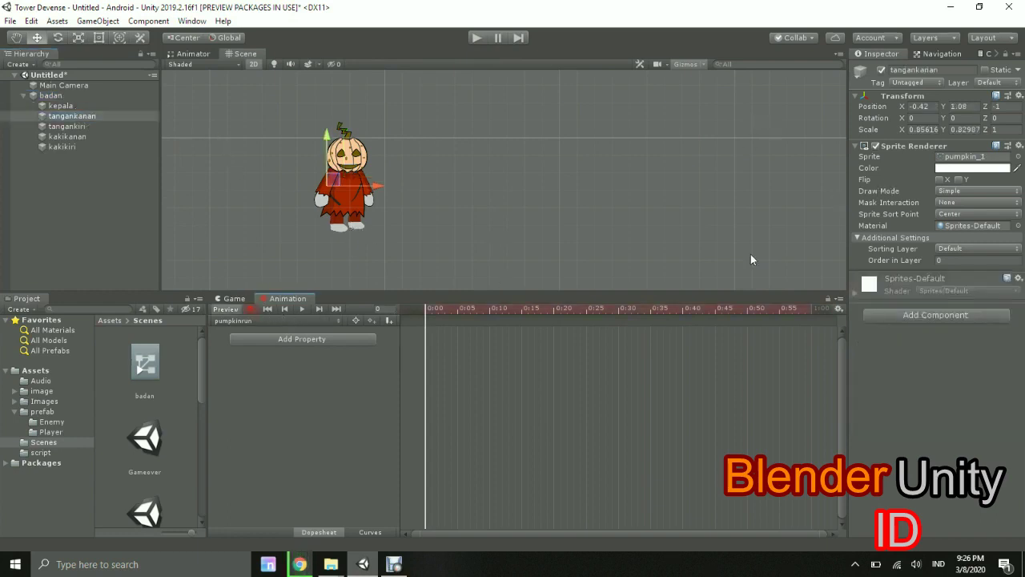
Key tangankanan rotated up at 0:20 and back at 0:00, with a slight body tilt
{"action": "left_click", "coordinate": [587, 308]}
{"action": "left_click", "coordinate": [556, 308]}
{"action": "mouse_move", "coordinate": [990, 118]}
{"action": "left_mouse_down"}
{"action": "mouse_move", "coordinate": [13, 426]}
{"action": "mouse_move", "coordinate": [227, 362]}
{"action": "left_mouse_up"}
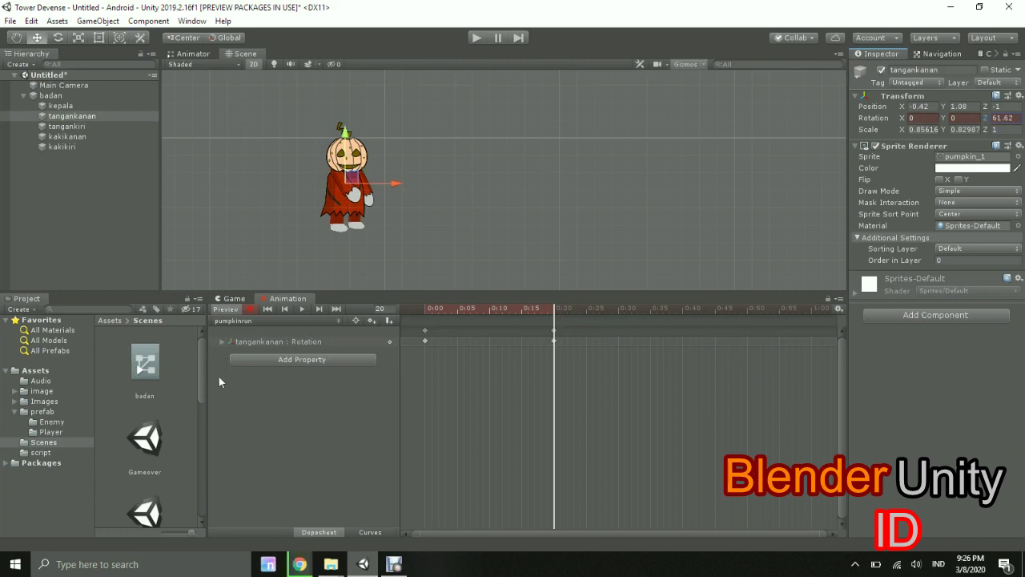
{"action": "left_click", "coordinate": [426, 310]}
{"action": "left_click_drag", "start_coordinate": [988, 119], "coordinate": [884, 152]}
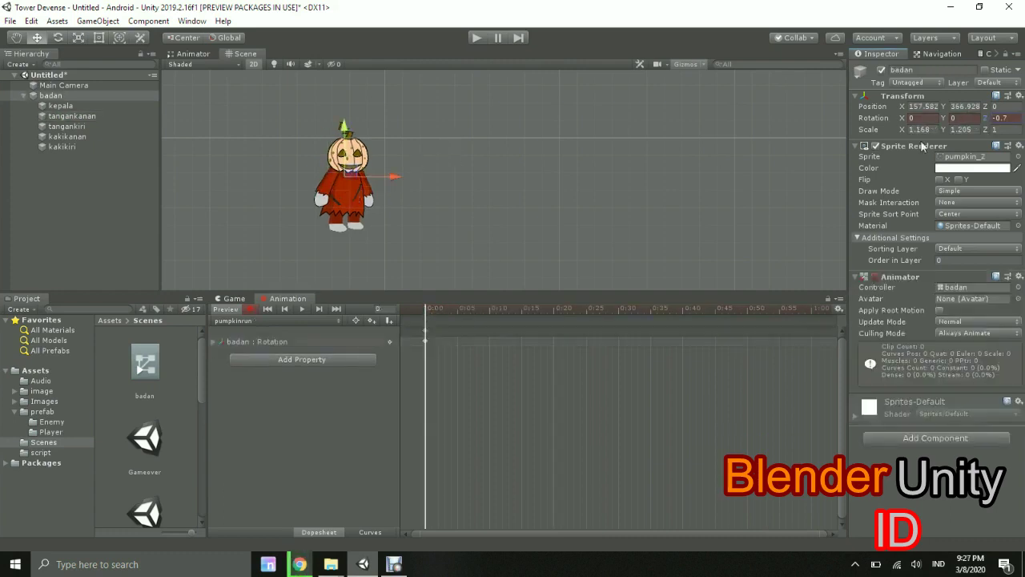
{"action": "left_click", "coordinate": [76, 116]}
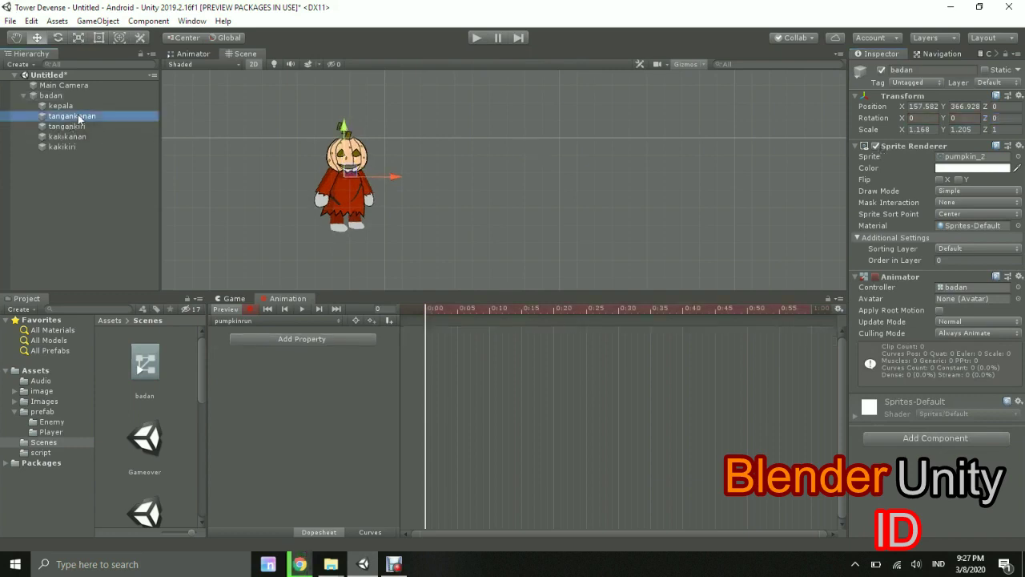
{"action": "left_click_drag", "start_coordinate": [971, 122], "coordinate": [648, 134]}
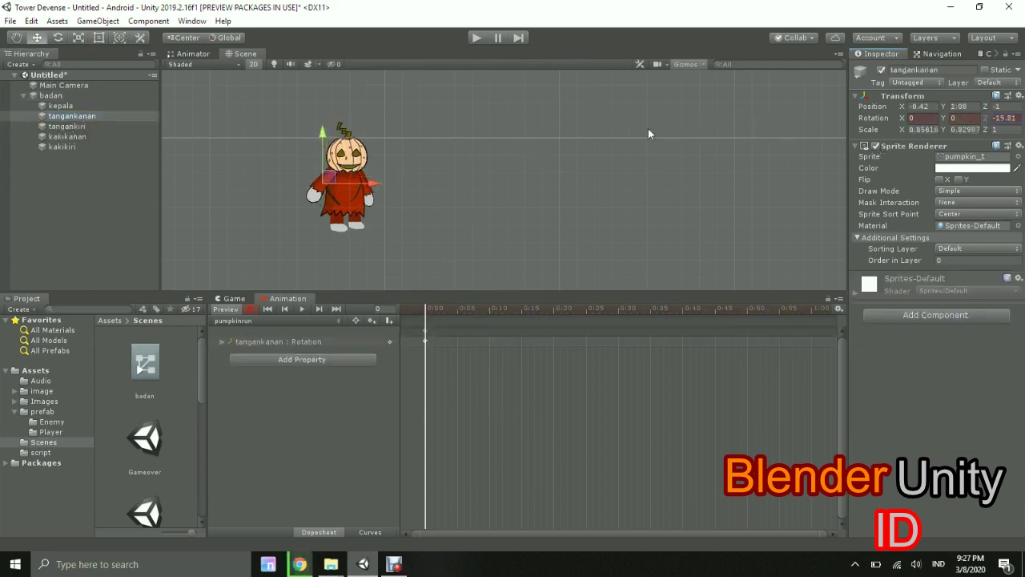
Set tangankanan's Z rotation at frame 20, swinging it up to about 62 degrees
{"action": "left_click", "coordinate": [554, 308]}
{"action": "left_click", "coordinate": [1001, 118]}
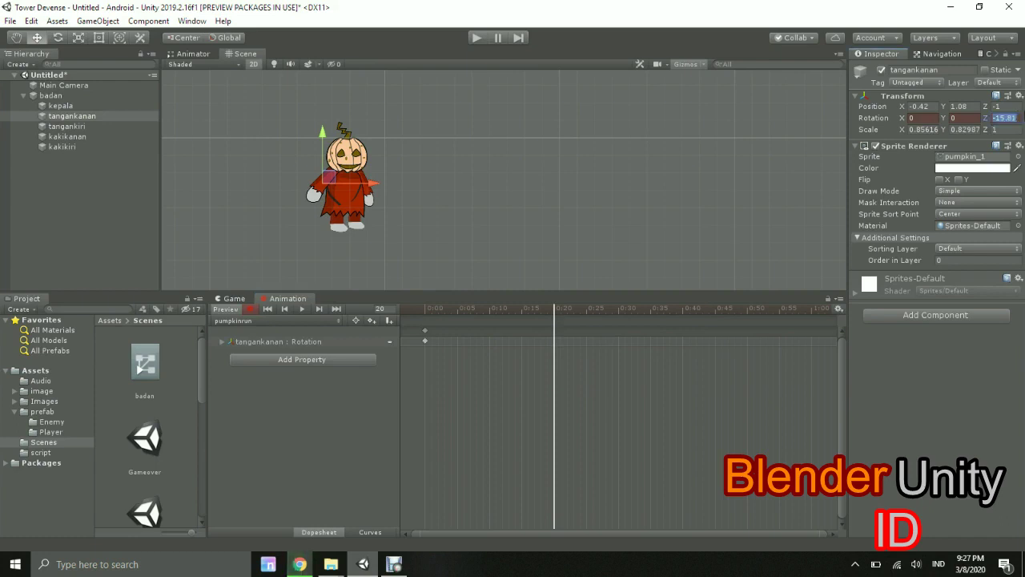
{"action": "type", "text": "15"}
{"action": "key", "text": "Return"}
{"action": "left_click_drag", "start_coordinate": [986, 118], "coordinate": [426, 384]}
Copy the 0:00 start-pose keyframes to 0:40 and play the arm swing
{"action": "left_click", "coordinate": [250, 308]}
{"action": "left_click", "coordinate": [426, 331]}
{"action": "left_click", "coordinate": [684, 310]}
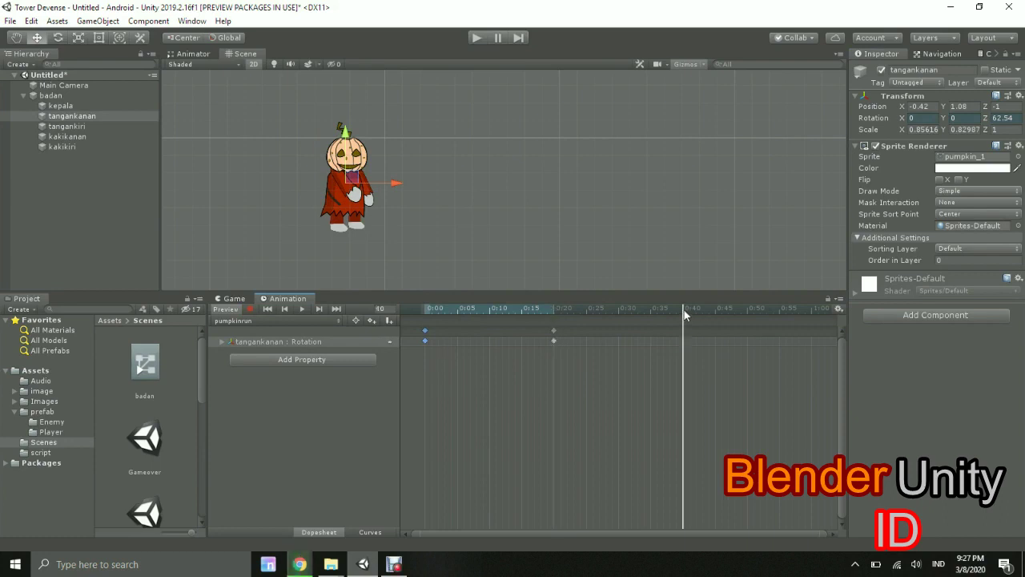
{"action": "key", "text": "k"}
{"action": "left_click", "coordinate": [302, 308]}
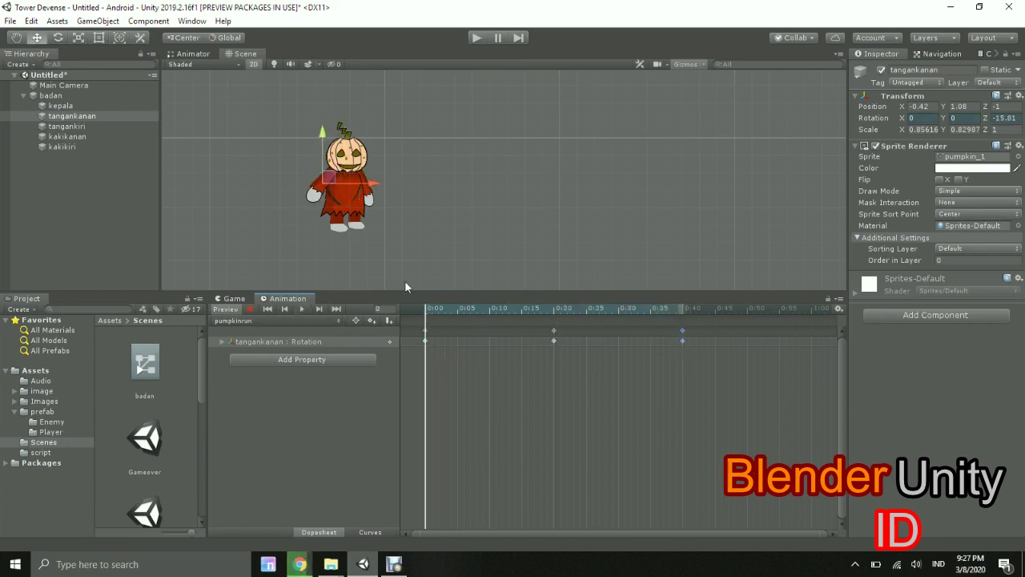
Key tangankiri's rotation at 0:00 and swing it forward at frame 20
{"action": "left_click", "coordinate": [250, 309]}
{"action": "left_click", "coordinate": [89, 125]}
{"action": "key", "text": "k"}
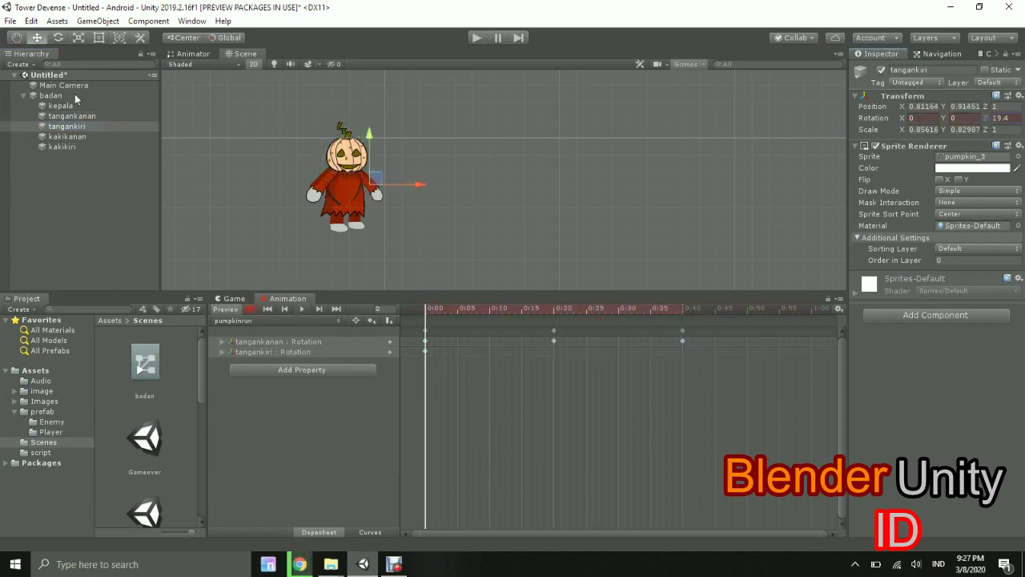
{"action": "left_click", "coordinate": [555, 313]}
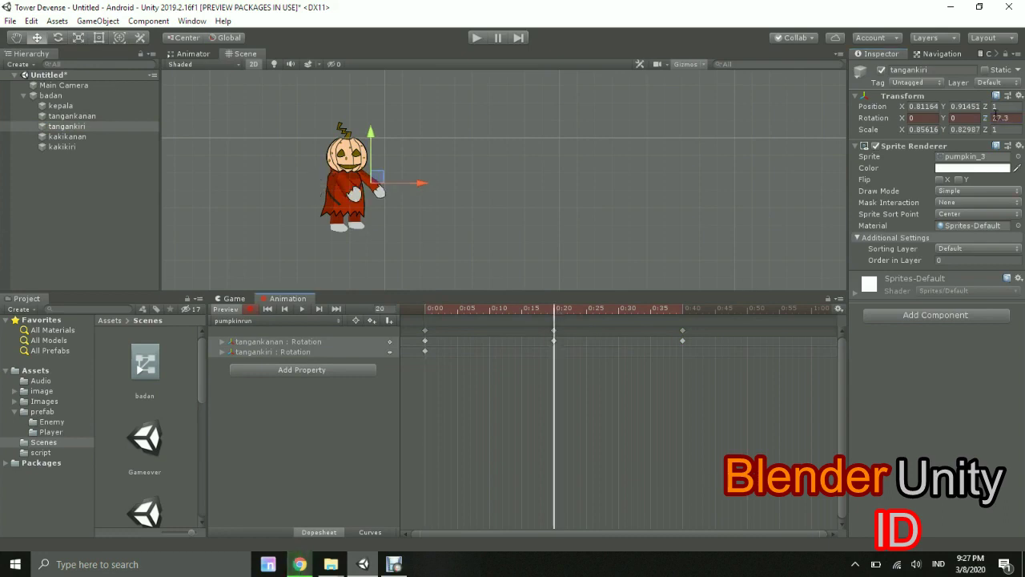
{"action": "left_click_drag", "start_coordinate": [990, 118], "coordinate": [560, 100]}
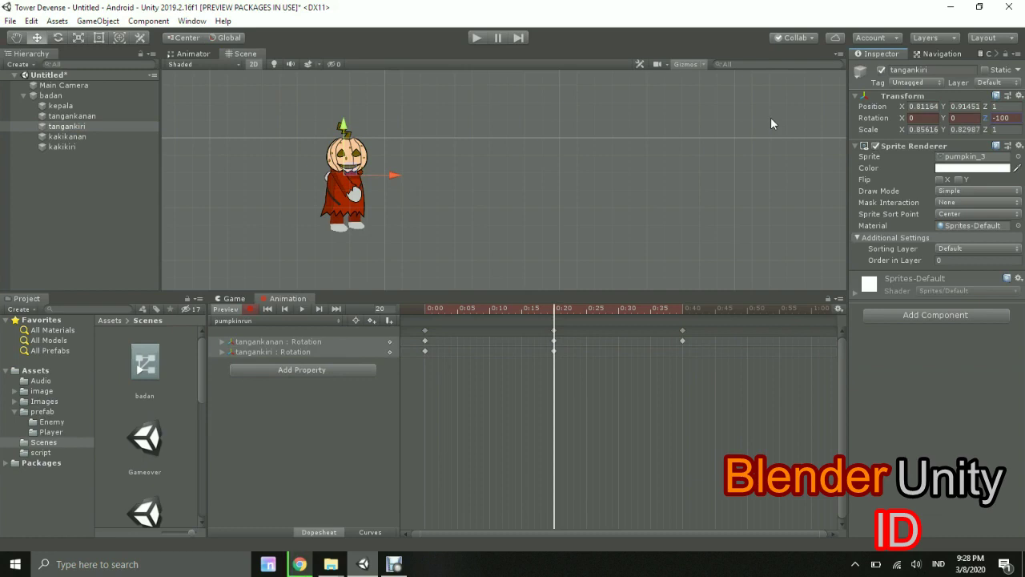
Key badan tilted to -3.3 degrees and preview the pumpkinrun clip
{"action": "left_click", "coordinate": [51, 95]}
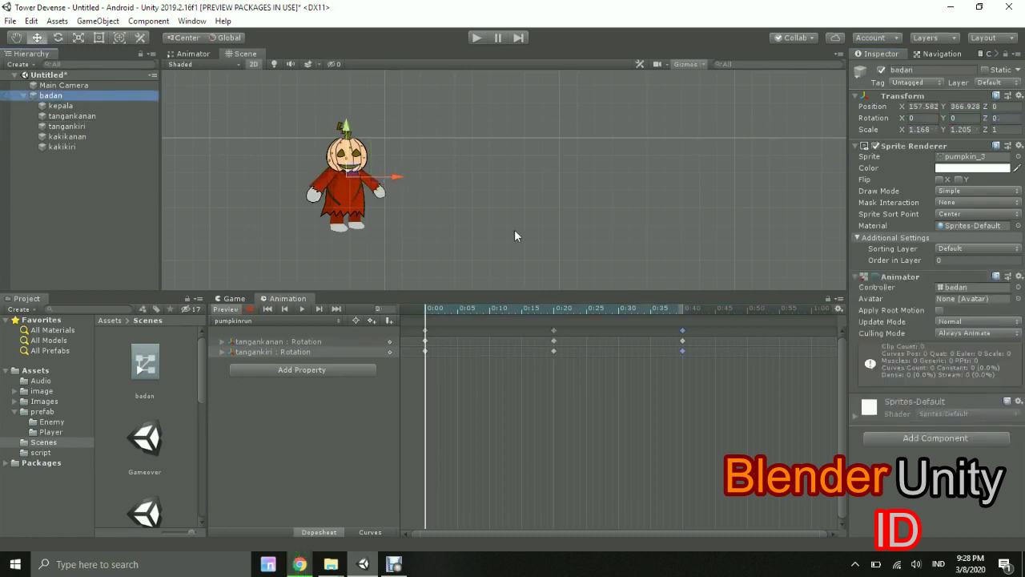
{"action": "left_click", "coordinate": [253, 311]}
{"action": "left_click_drag", "start_coordinate": [990, 123], "coordinate": [975, 128]}
{"action": "left_click", "coordinate": [250, 309]}
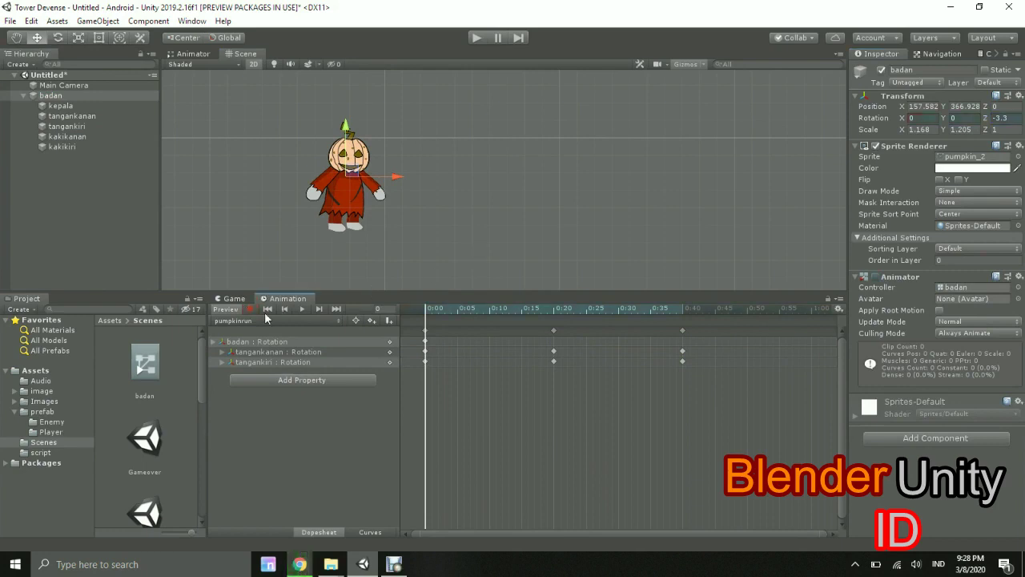
{"action": "left_click", "coordinate": [301, 309]}
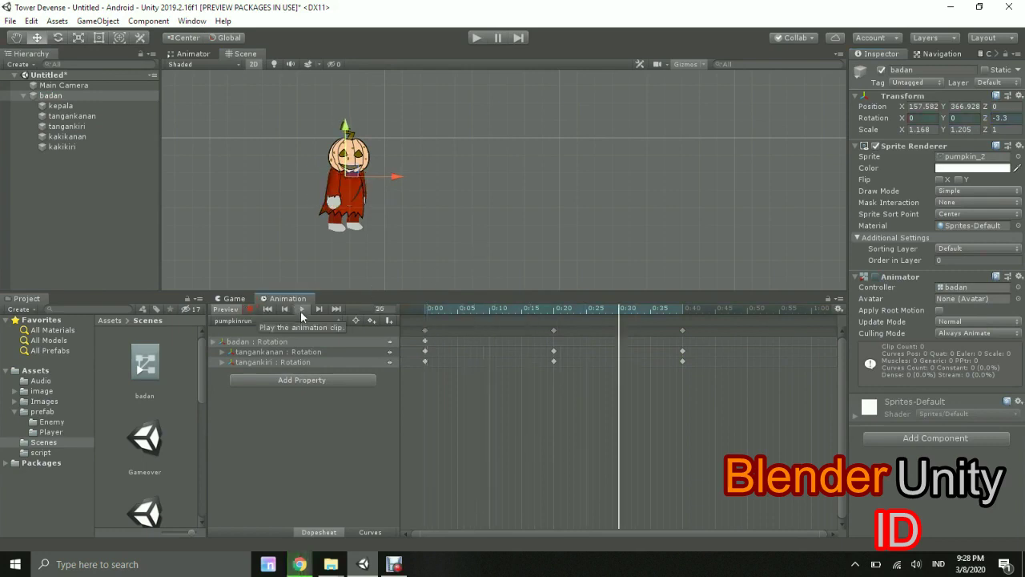
{"action": "left_click", "coordinate": [301, 310]}
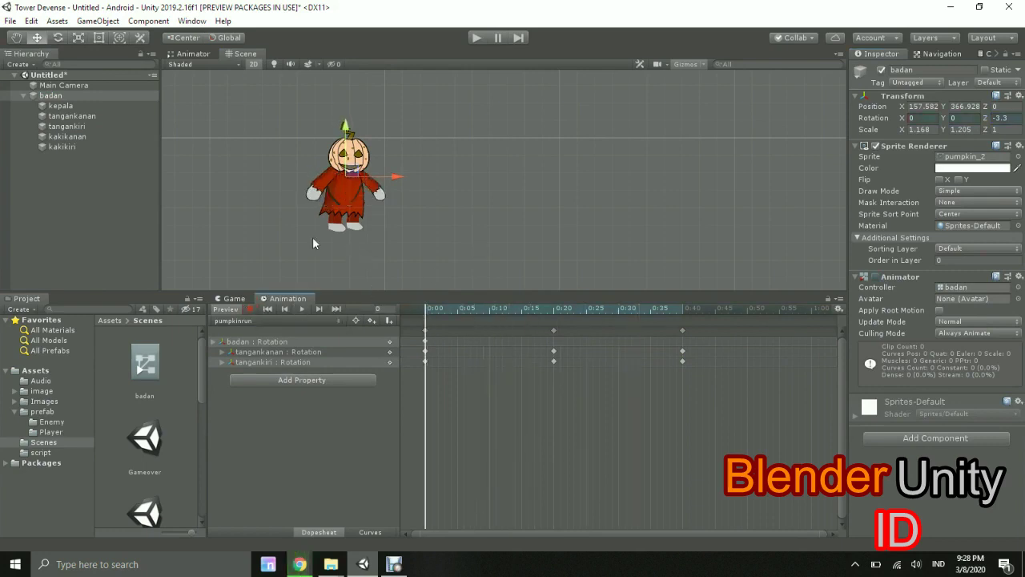
{"action": "left_click", "coordinate": [79, 137]}
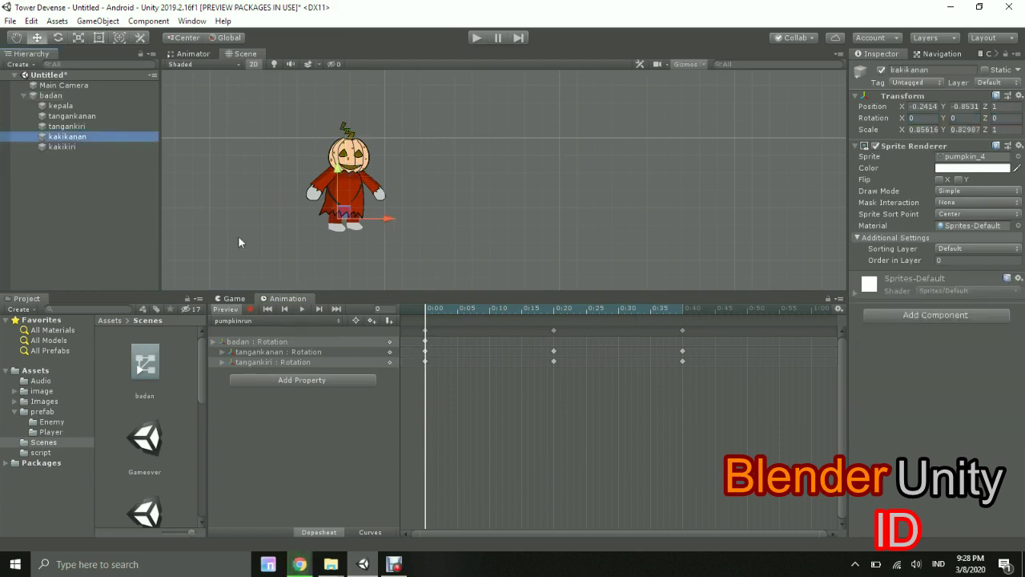
Record starting leg poses at 0:00: kakikanan shifted right and rotated, kakikiri shifted left and rotated back
{"action": "left_click", "coordinate": [250, 309]}
{"action": "left_click_drag", "start_coordinate": [387, 219], "coordinate": [409, 218]}
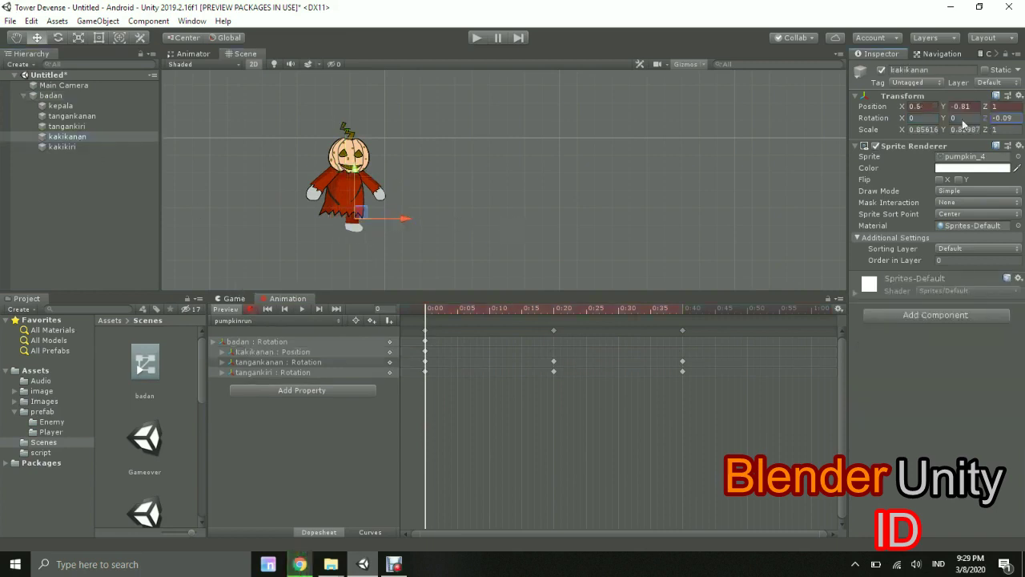
{"action": "left_click_drag", "start_coordinate": [987, 120], "coordinate": [1010, 120]}
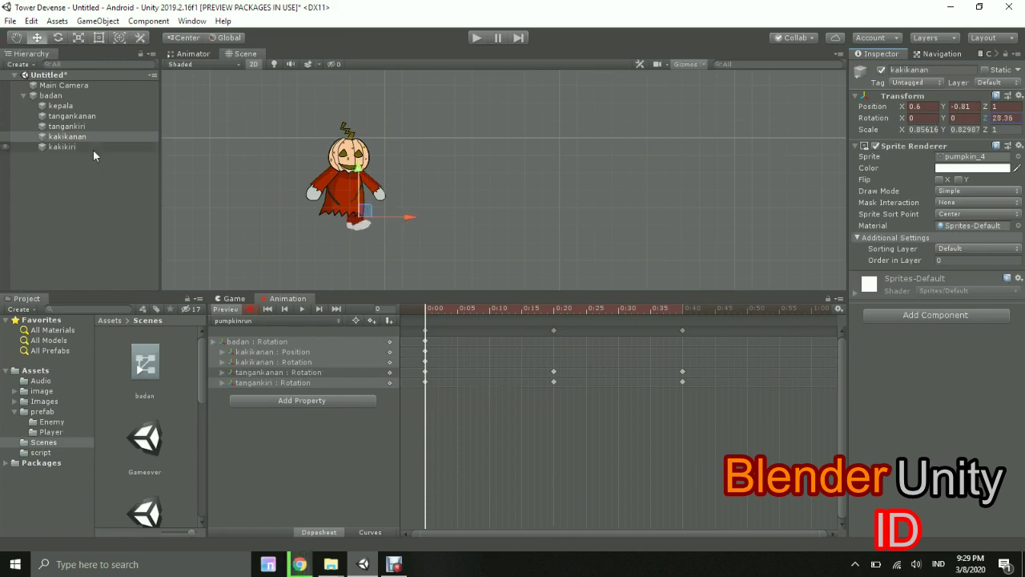
{"action": "left_click", "coordinate": [62, 147]}
{"action": "left_click_drag", "start_coordinate": [407, 218], "coordinate": [390, 225]}
{"action": "left_click_drag", "start_coordinate": [985, 117], "coordinate": [971, 118]}
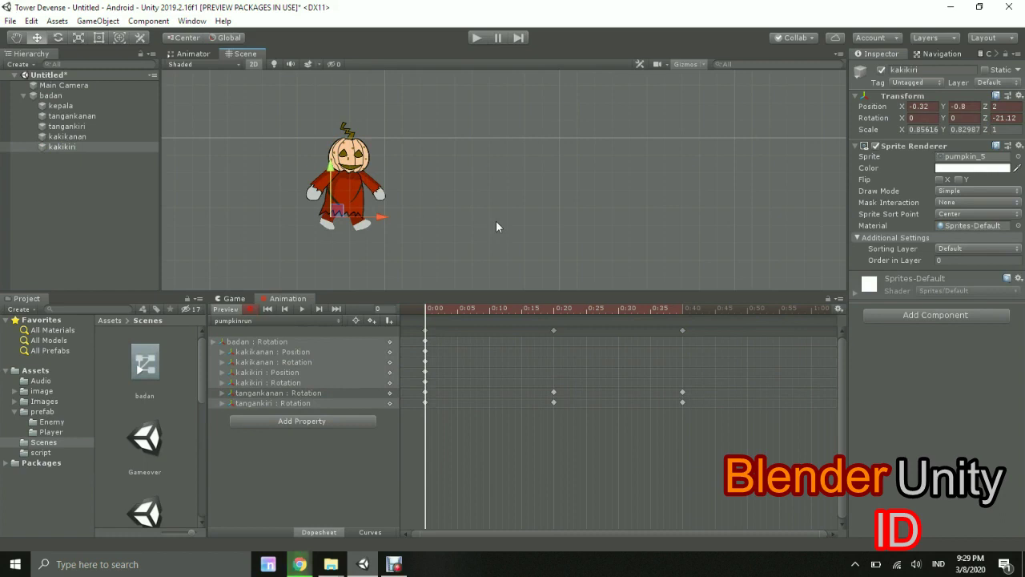
{"action": "left_click", "coordinate": [112, 136]}
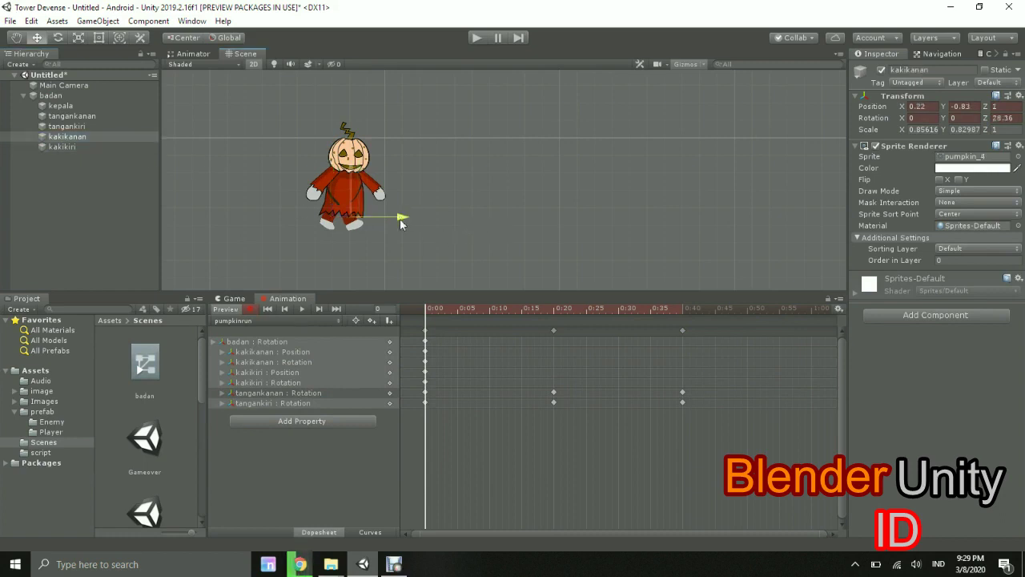
At 0:20, swing kakikanan back into its stride pose and rotate kakikiri forward
{"action": "left_click", "coordinate": [552, 313]}
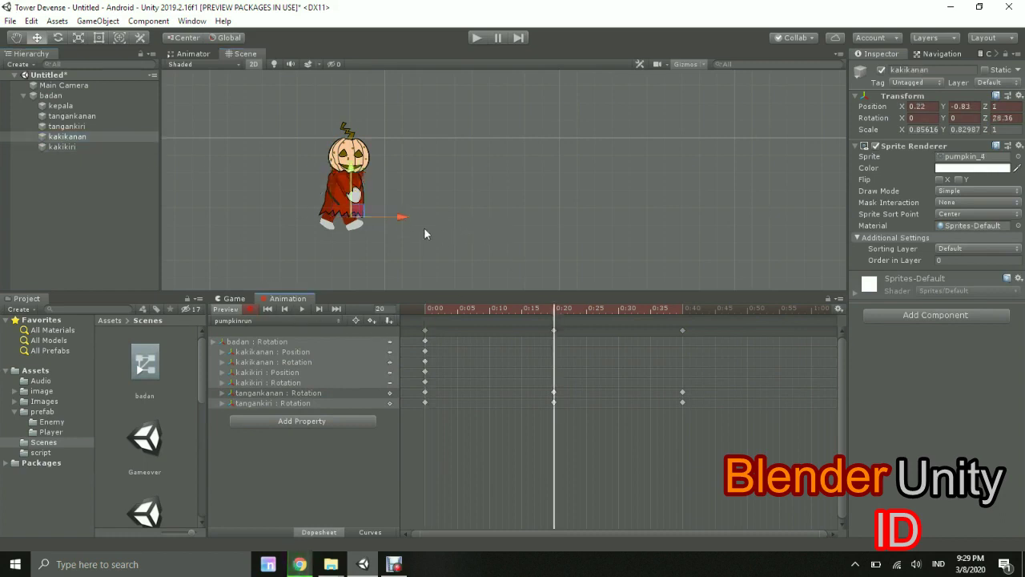
{"action": "left_click_drag", "start_coordinate": [403, 218], "coordinate": [386, 217]}
{"action": "left_click_drag", "start_coordinate": [985, 118], "coordinate": [836, 119]}
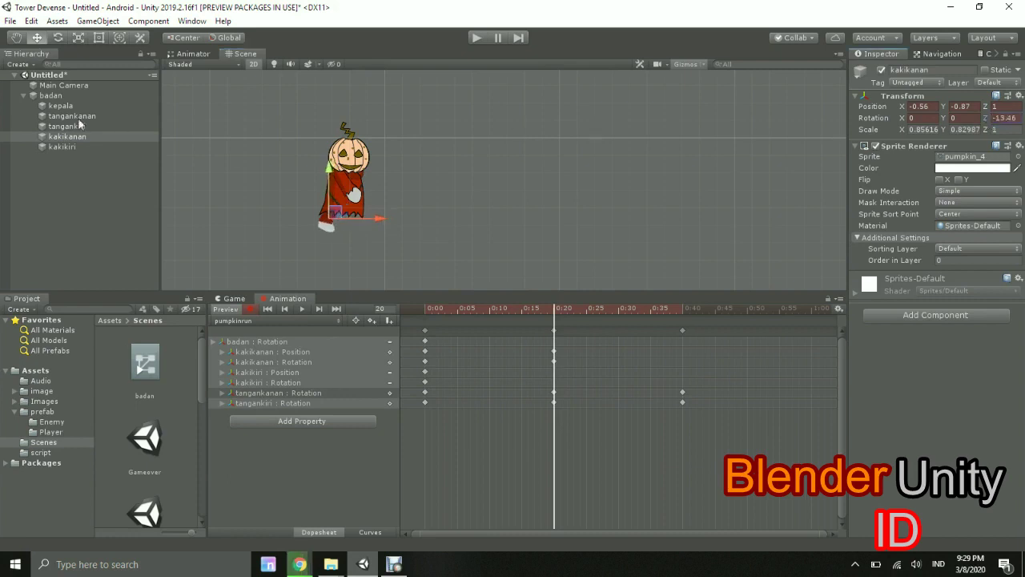
{"action": "left_click", "coordinate": [69, 146]}
{"action": "left_click_drag", "start_coordinate": [405, 220], "coordinate": [401, 218]}
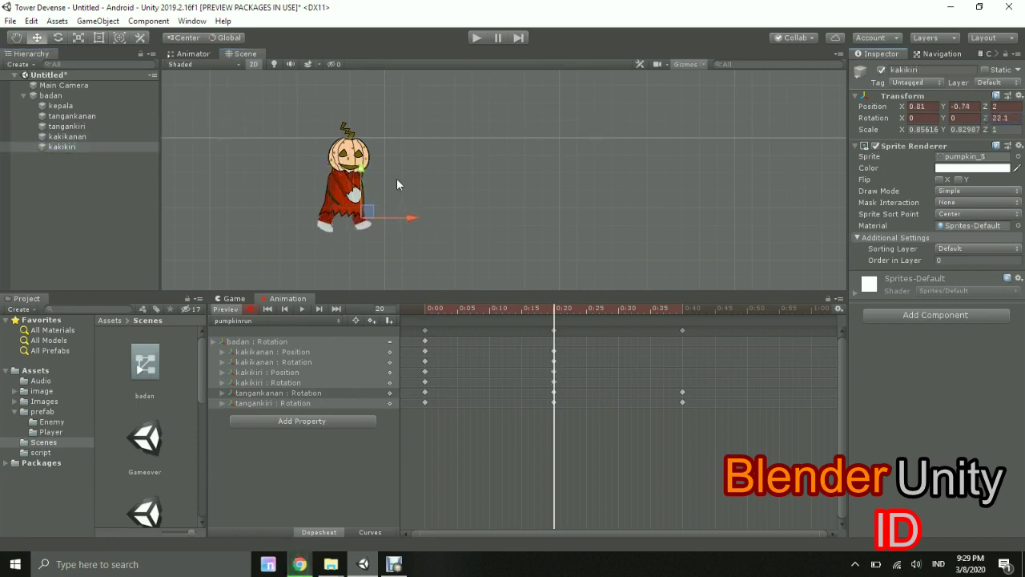
Copy the 0:00 leg keys to 0:40 so kakikiri returns to its starting pose, undoing the right-leg paste
{"action": "left_click", "coordinate": [425, 341]}
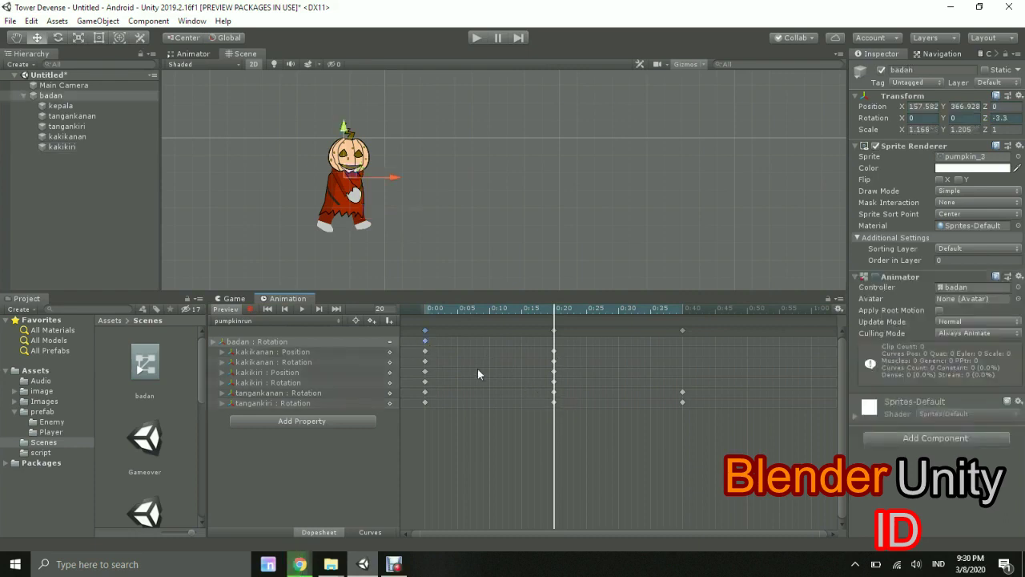
{"action": "left_click", "coordinate": [425, 374]}
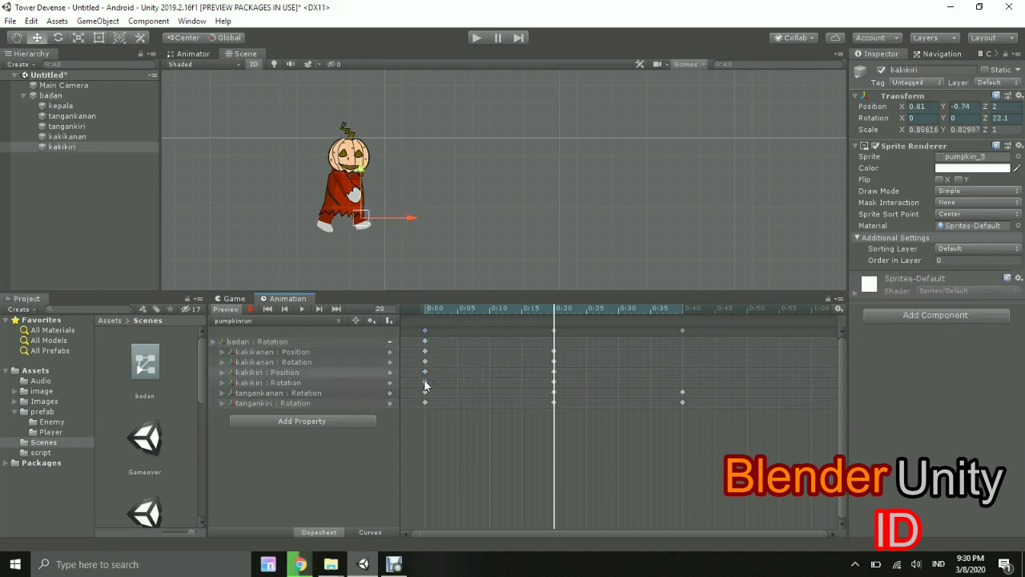
{"action": "left_click", "coordinate": [682, 313]}
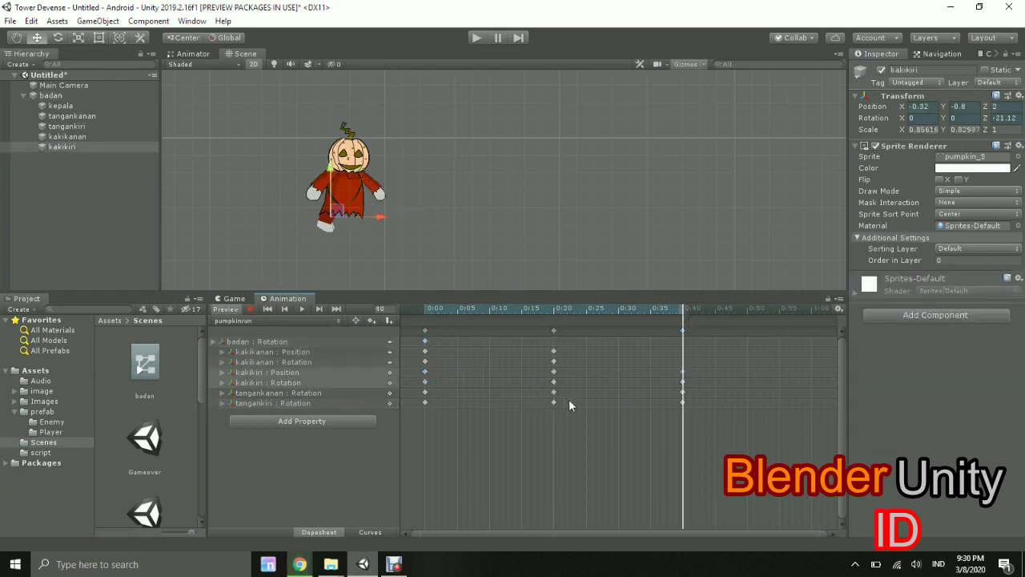
{"action": "left_click", "coordinate": [425, 352]}
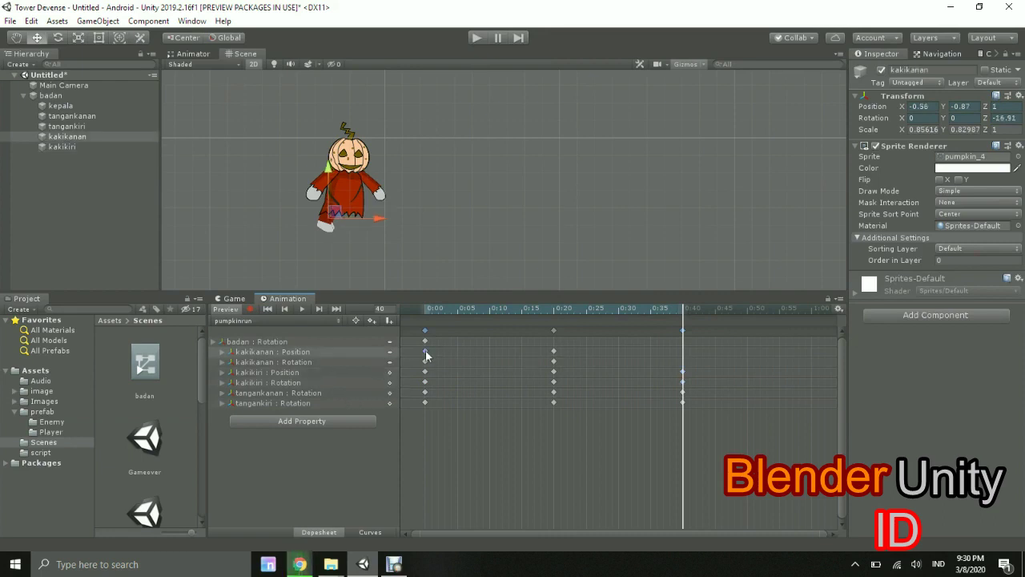
{"action": "left_click", "coordinate": [426, 362], "text": "shift"}
{"action": "key", "text": "ctrl+c"}
{"action": "key", "text": "ctrl+v"}
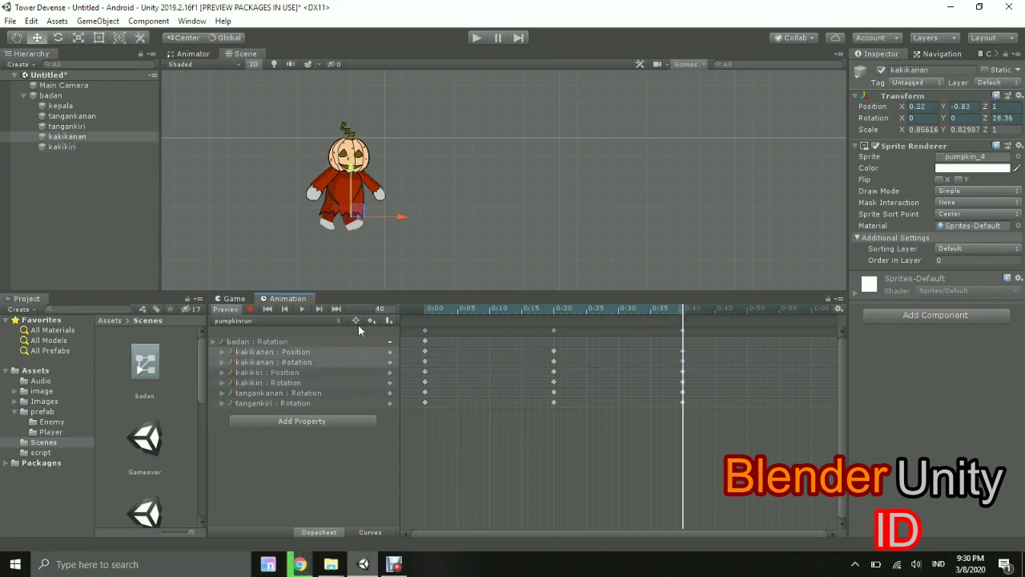
{"action": "key", "text": "ctrl+z"}
Back at 0:00, nudge kakikanan to the right and stop recording
{"action": "left_click", "coordinate": [428, 311]}
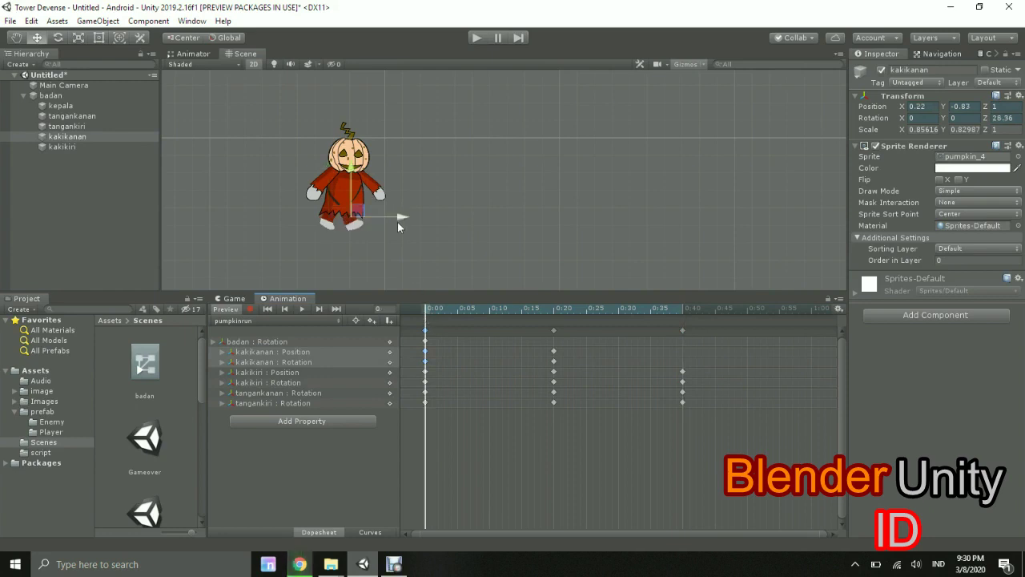
{"action": "left_click_drag", "start_coordinate": [390, 214], "coordinate": [406, 217]}
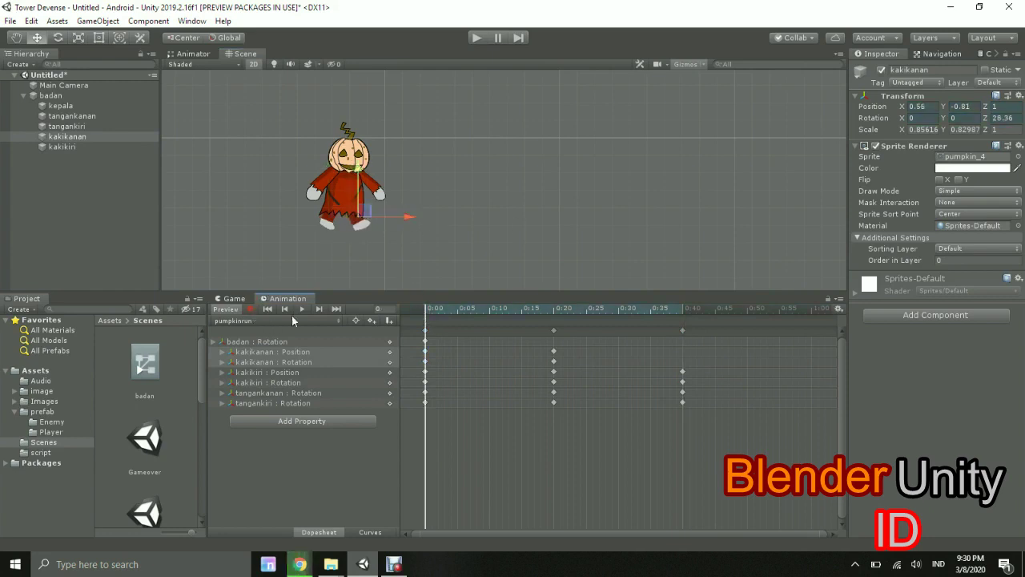
{"action": "left_click", "coordinate": [425, 366]}
Paste kakikanan's starting keys at 0:40 and preview the looping leg motion
{"action": "left_click", "coordinate": [681, 312]}
{"action": "key", "text": "ctrl+v"}
{"action": "left_click", "coordinate": [301, 309]}
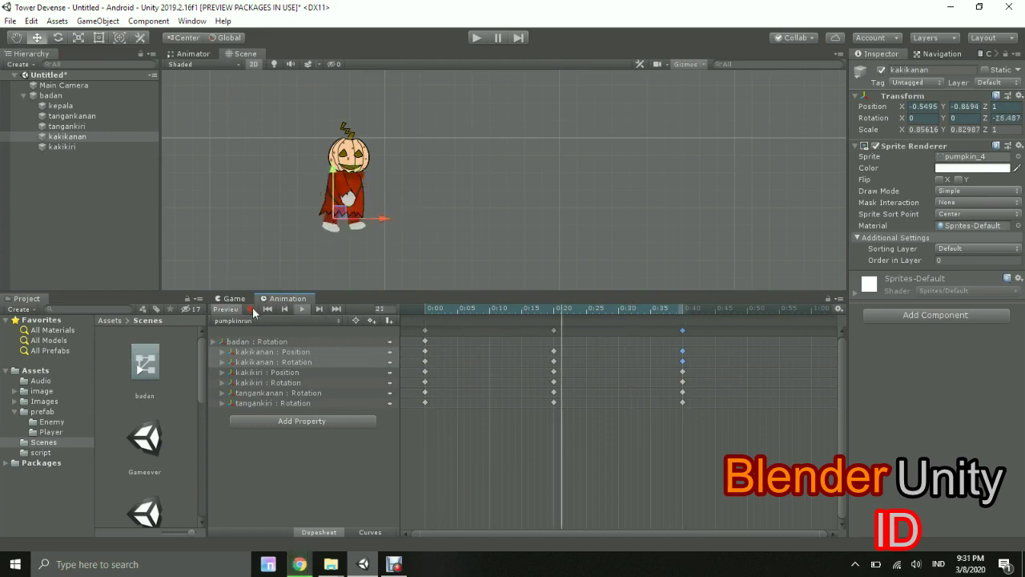
{"action": "left_click", "coordinate": [423, 308]}
Key kepala's position with the head raised slightly above its original height
{"action": "left_click", "coordinate": [79, 106]}
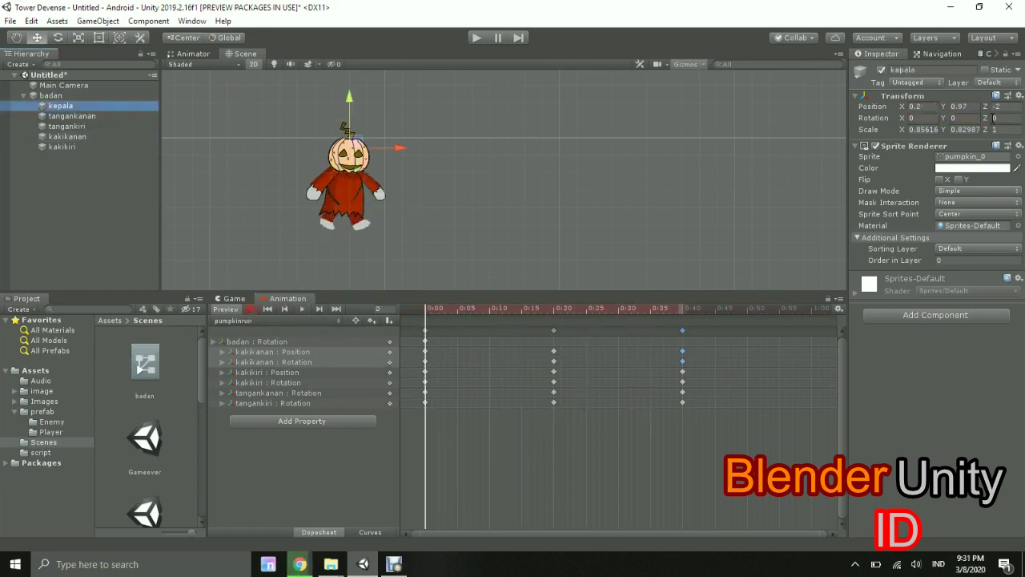
{"action": "left_click_drag", "start_coordinate": [985, 118], "coordinate": [933, 142]}
{"action": "key", "text": "ctrl+z"}
{"action": "left_click_drag", "start_coordinate": [350, 110], "coordinate": [349, 107]}
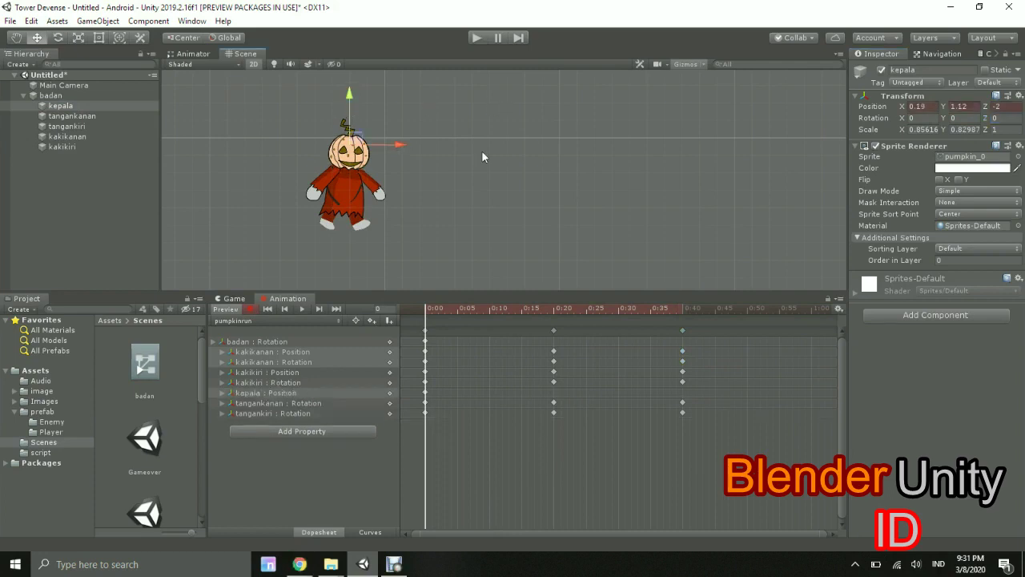
{"action": "left_click_drag", "start_coordinate": [350, 99], "coordinate": [355, 100]}
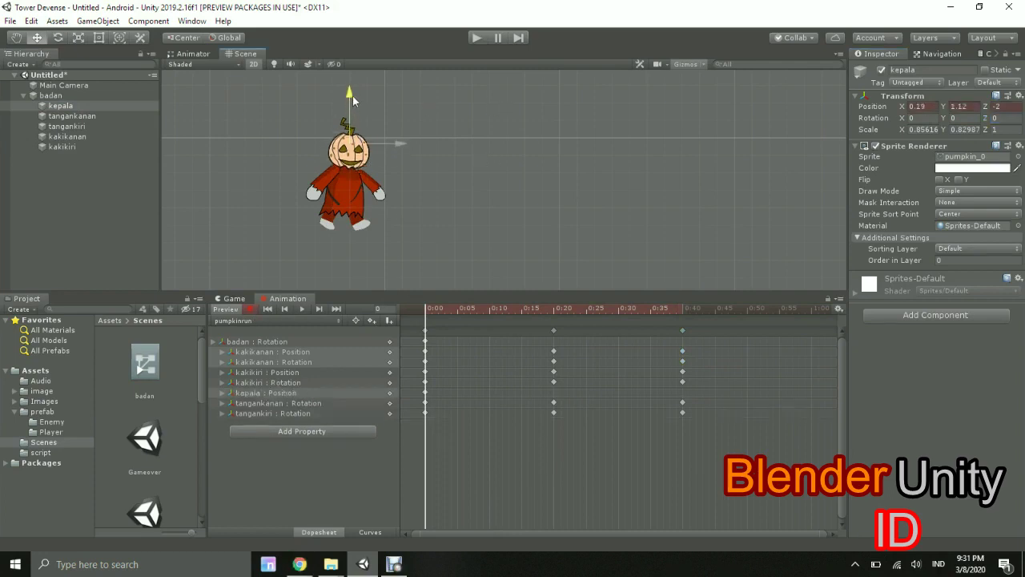
{"action": "left_click_drag", "start_coordinate": [355, 100], "coordinate": [355, 96]}
Preview the running animation, then switch to the pumpkinamin1 clip
{"action": "left_click", "coordinate": [301, 309]}
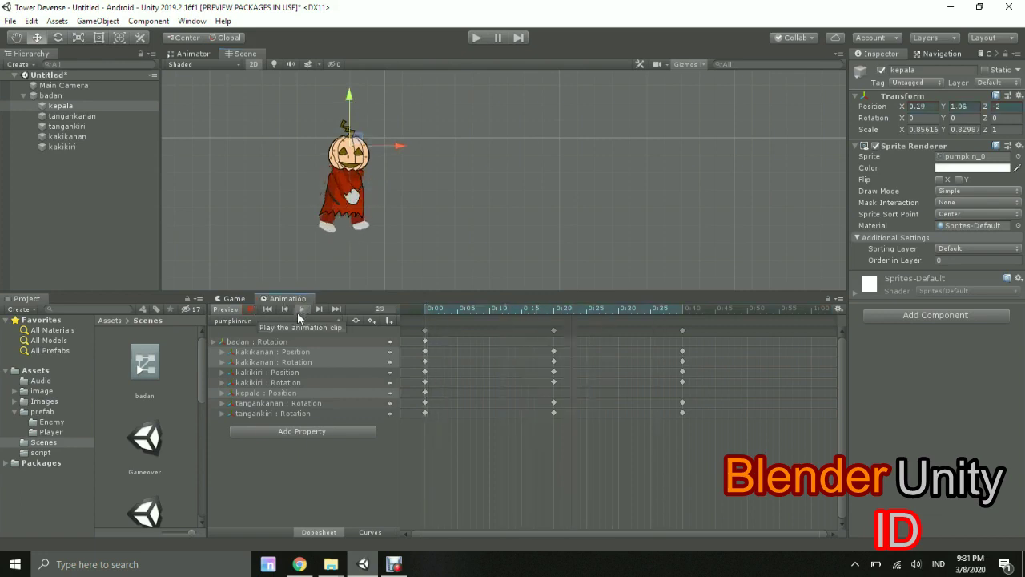
{"action": "left_click", "coordinate": [300, 310]}
{"action": "left_click", "coordinate": [294, 321]}
{"action": "left_click", "coordinate": [291, 333]}
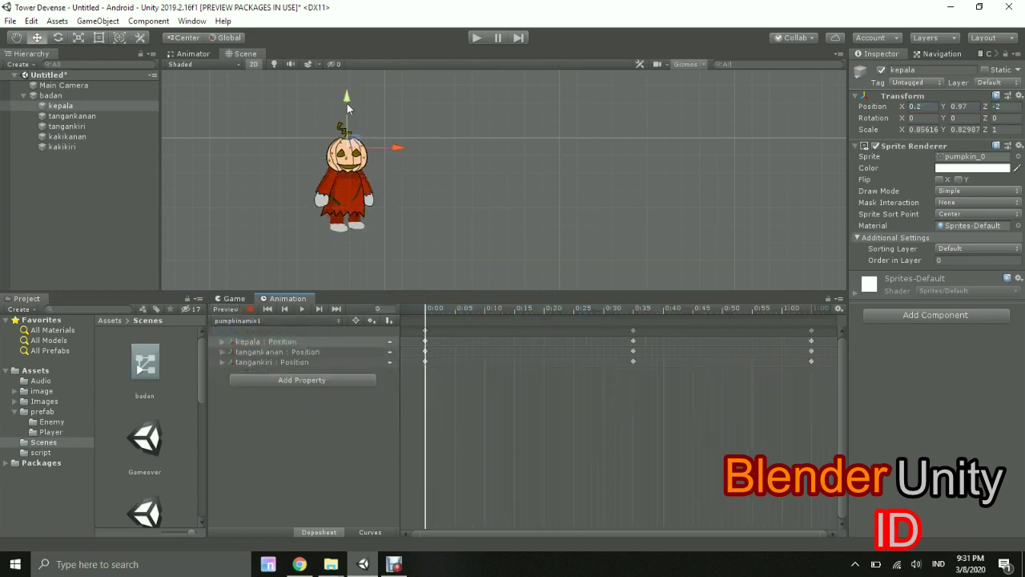
Record kepala raised slightly at frame 0 of pumpkinamin1, checking the Game view
{"action": "left_click", "coordinate": [251, 309]}
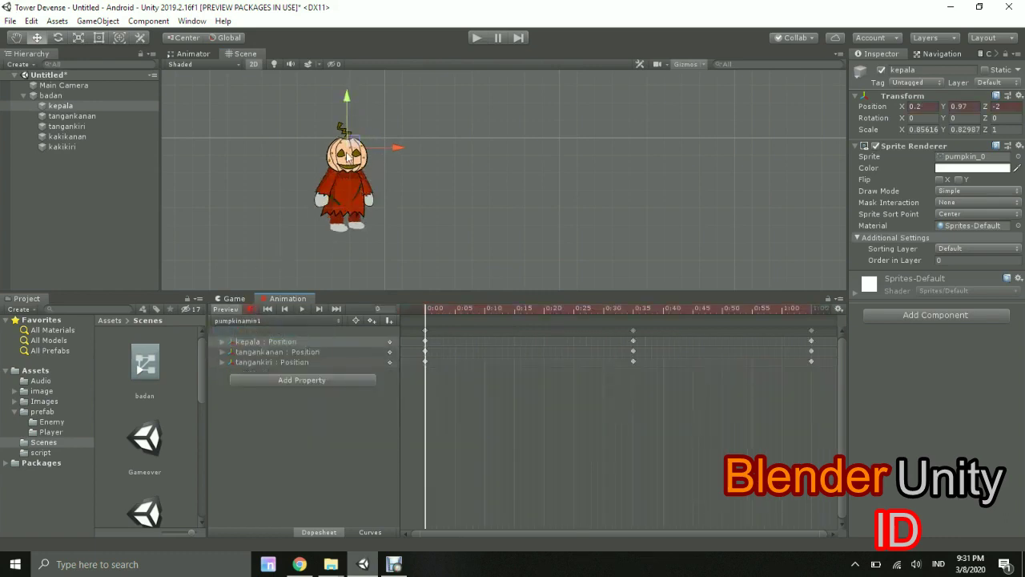
{"action": "left_click_drag", "start_coordinate": [346, 109], "coordinate": [344, 108]}
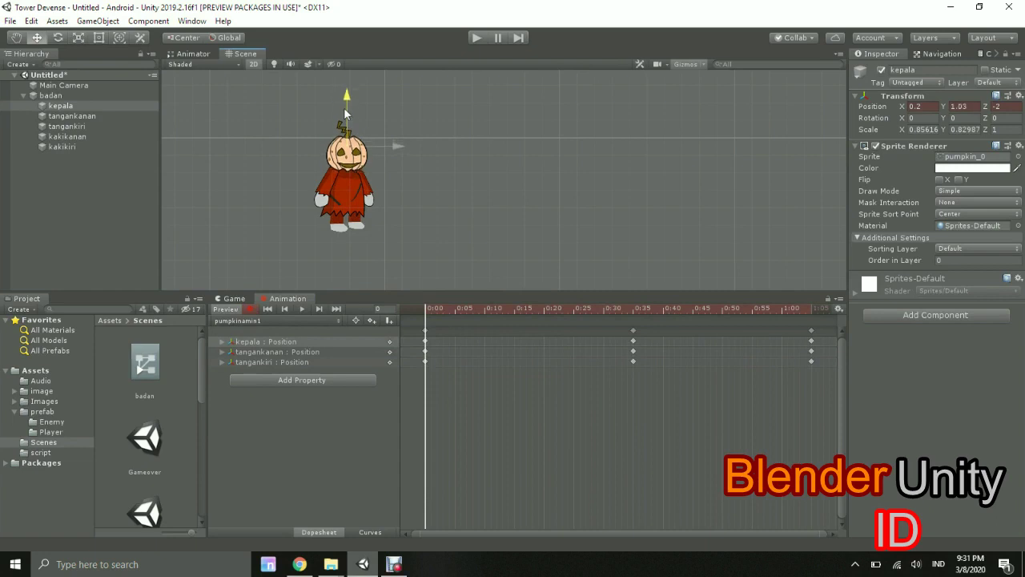
{"action": "left_click", "coordinate": [234, 298]}
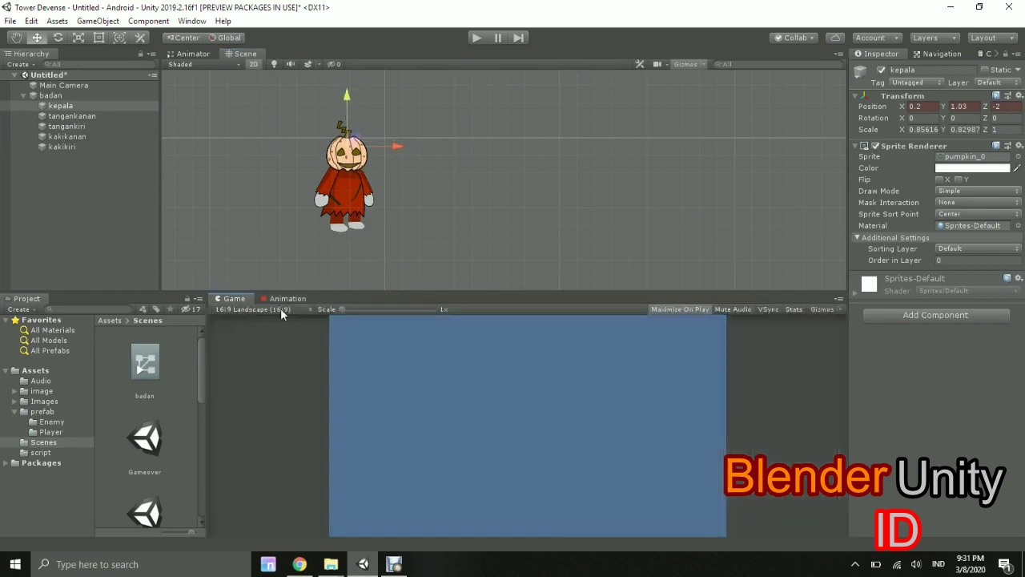
{"action": "left_click", "coordinate": [285, 298]}
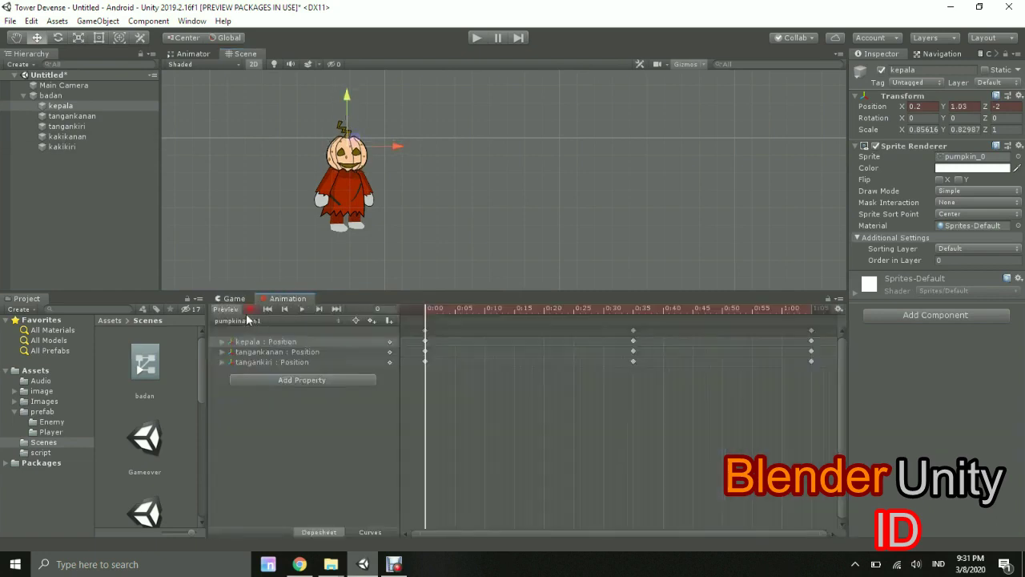
Preview pumpkinamin1, then switch back to pumpkinrun and play it
{"action": "left_click", "coordinate": [303, 309]}
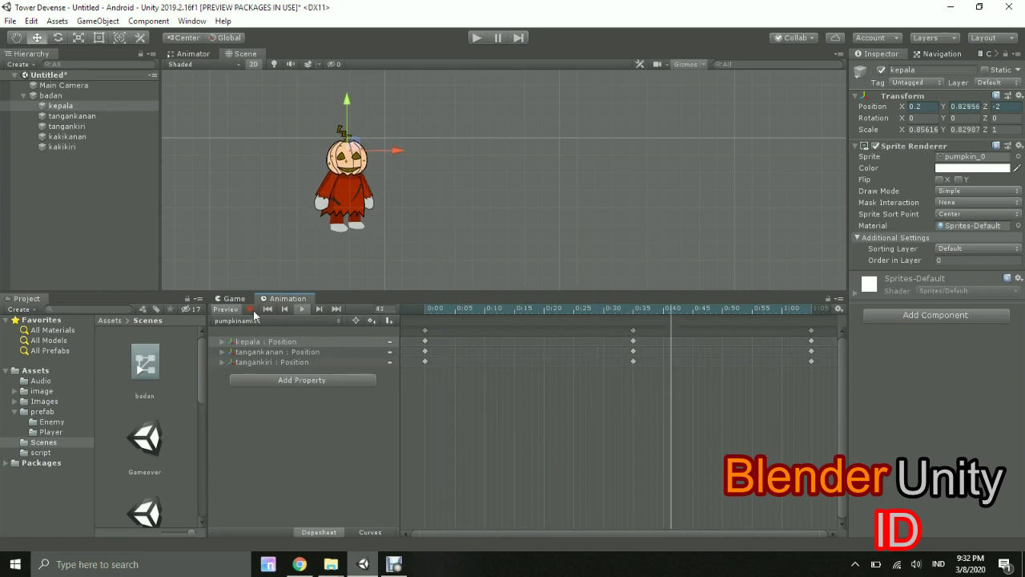
{"action": "left_click", "coordinate": [303, 310]}
{"action": "left_click", "coordinate": [249, 321]}
{"action": "left_click", "coordinate": [240, 350]}
{"action": "left_click", "coordinate": [300, 309]}
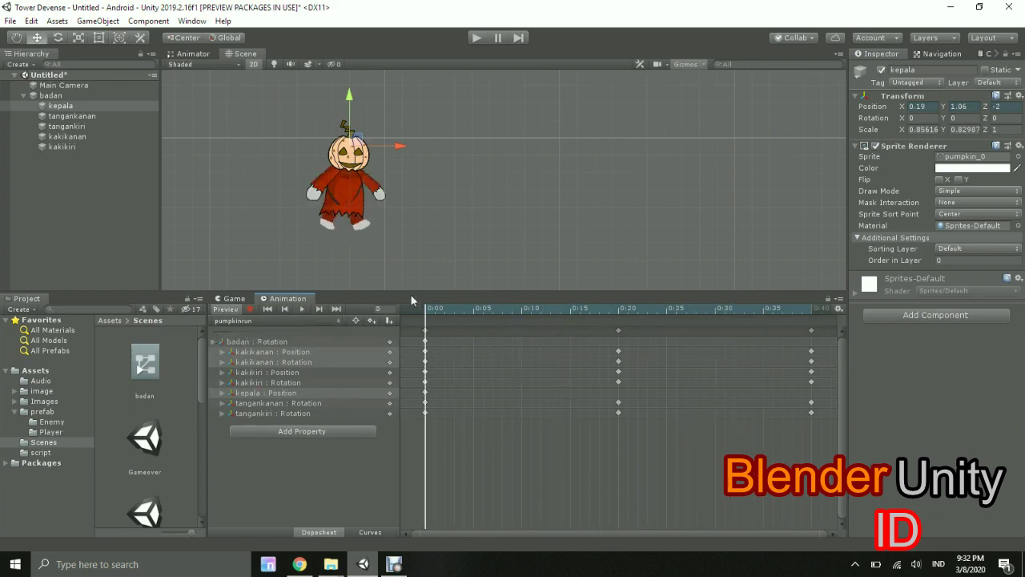
Record kepala tilted back at 0:00 and tilted the other way (Z -5.79) at 0:20
{"action": "left_click", "coordinate": [249, 310]}
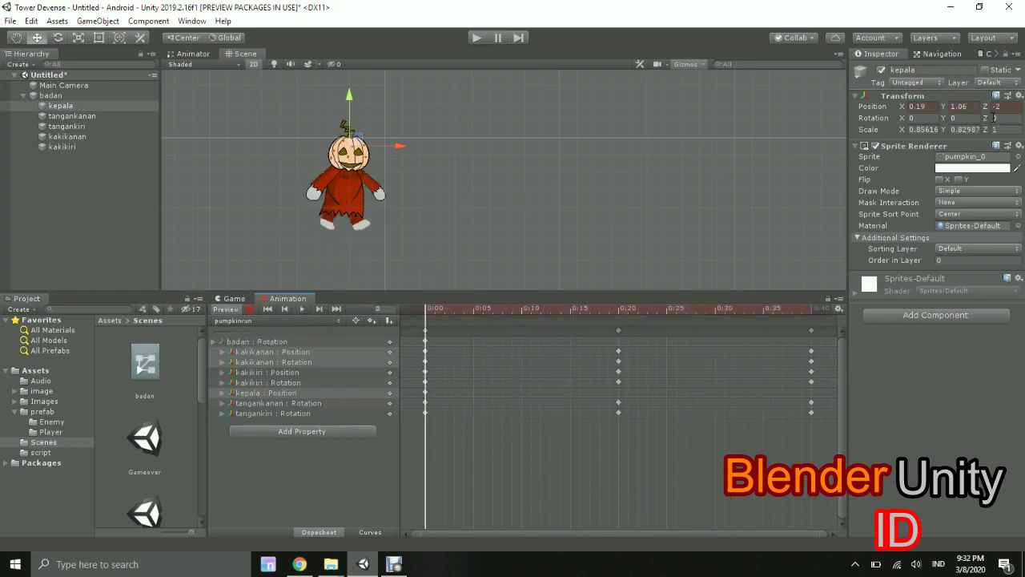
{"action": "left_click_drag", "start_coordinate": [993, 118], "coordinate": [865, 131]}
{"action": "left_click", "coordinate": [618, 309]}
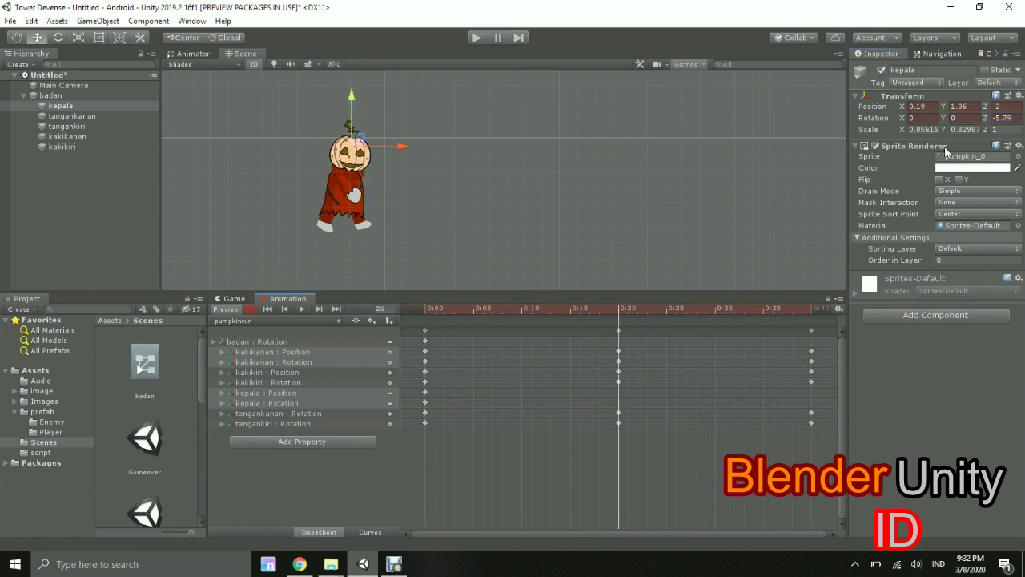
{"action": "left_click_drag", "start_coordinate": [985, 118], "coordinate": [2, 264]}
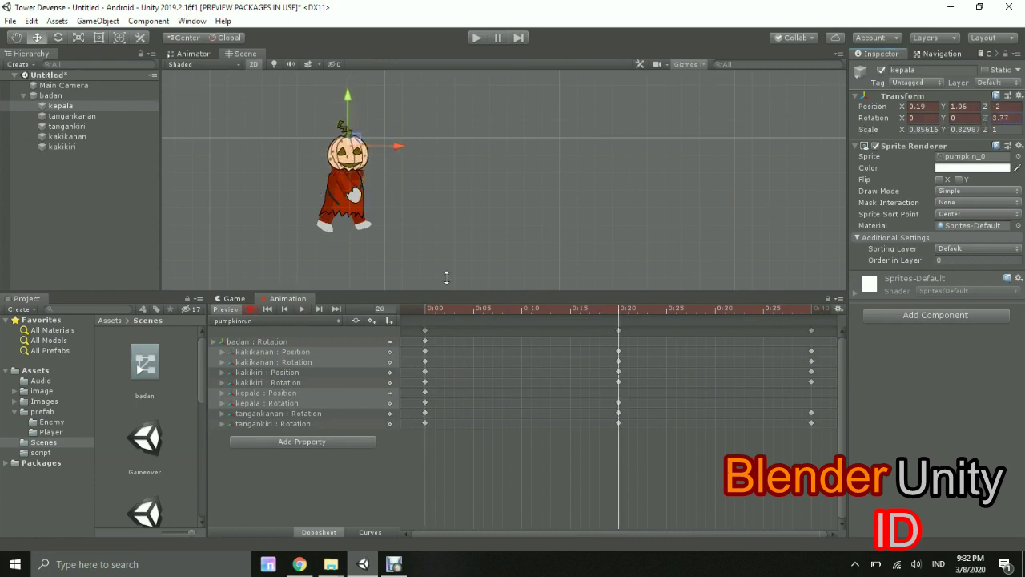
{"action": "left_click", "coordinate": [249, 310]}
Carry kepala's 0:00 position and rotation keys to 0:40, then preview pumpkinrun
{"action": "left_click", "coordinate": [425, 393]}
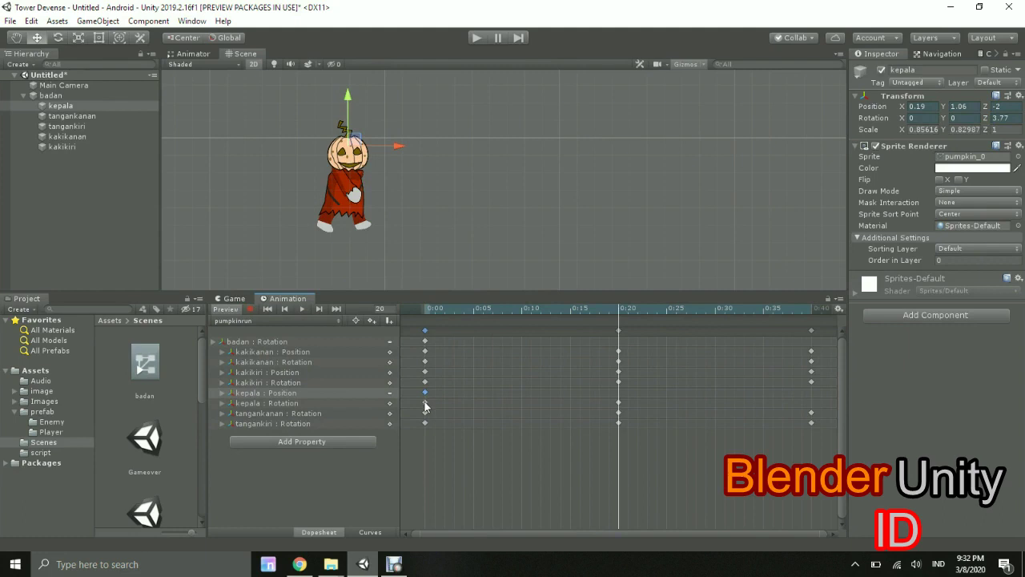
{"action": "left_click", "coordinate": [425, 403], "text": "shift"}
{"action": "left_click", "coordinate": [811, 309]}
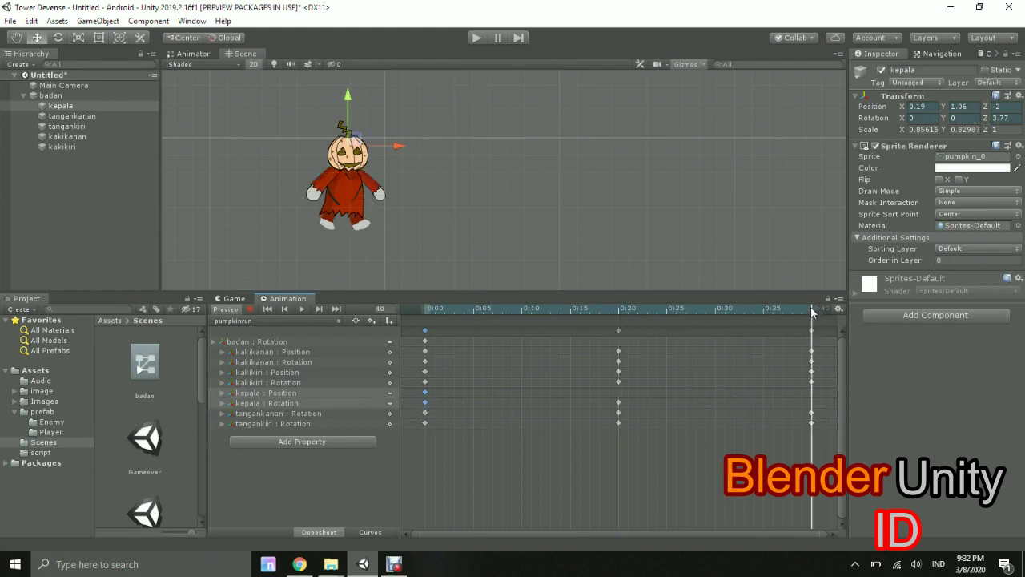
{"action": "left_click", "coordinate": [300, 308]}
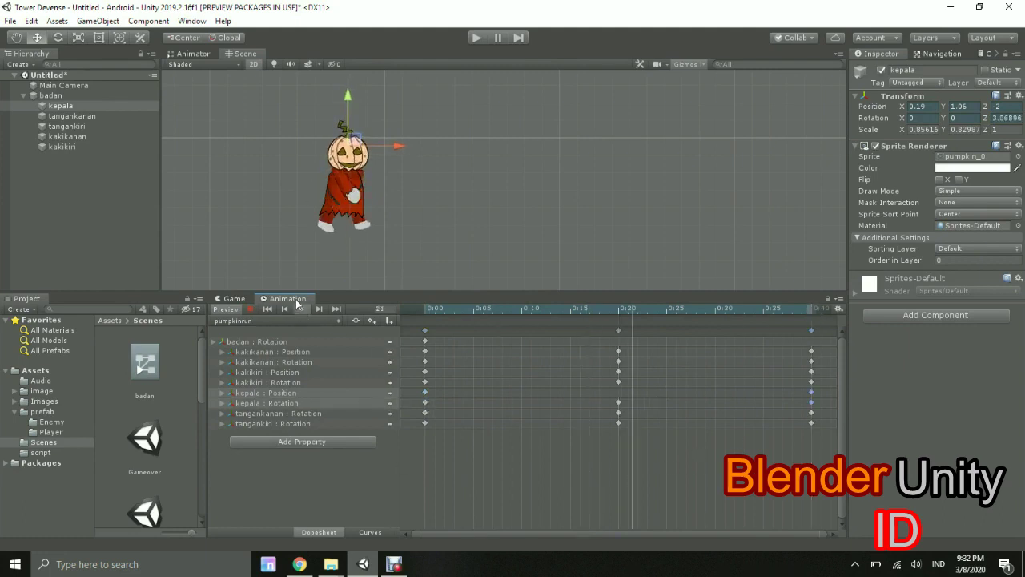